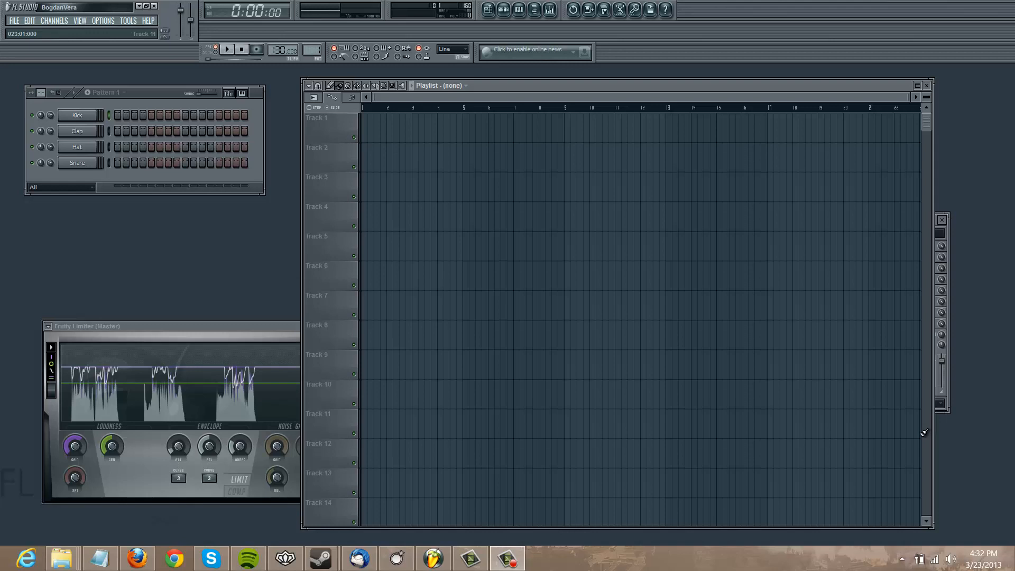
- Reposition the playlist and step sequencer windows so that clear space separates them
{"action": "left_click", "coordinate": [303, 274]}
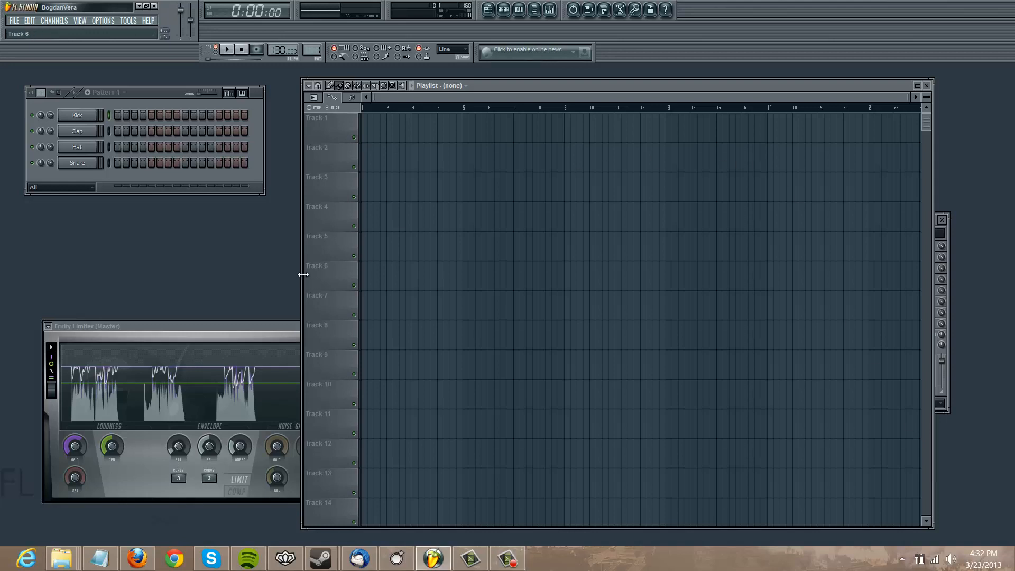
{"action": "left_click_drag", "start_coordinate": [302, 275], "coordinate": [529, 230]}
{"action": "left_click_drag", "start_coordinate": [155, 93], "coordinate": [225, 123]}
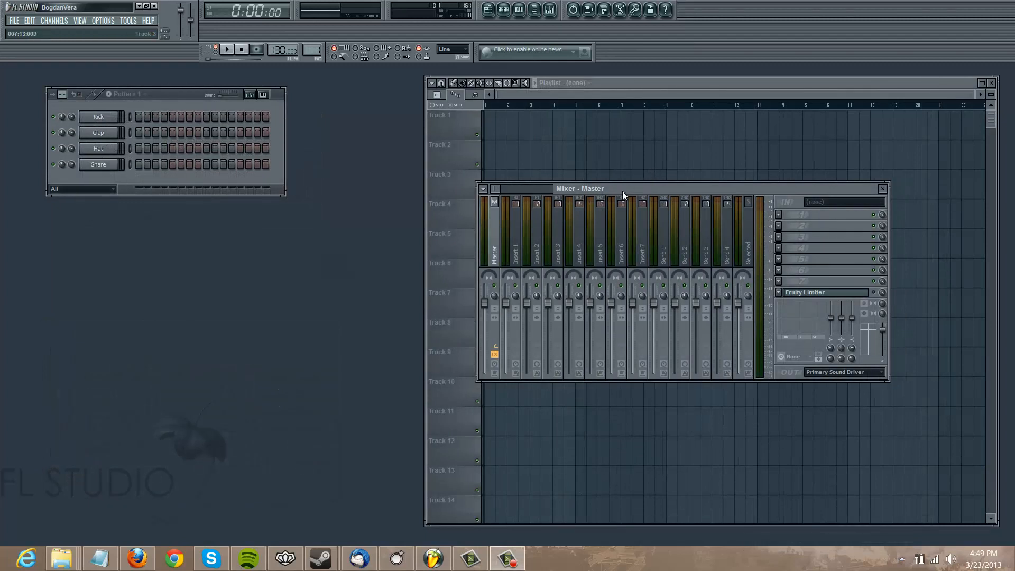
- Move the mixer window over the playlist, clear of the playlist's track names
{"action": "left_click_drag", "start_coordinate": [623, 191], "coordinate": [630, 211]}
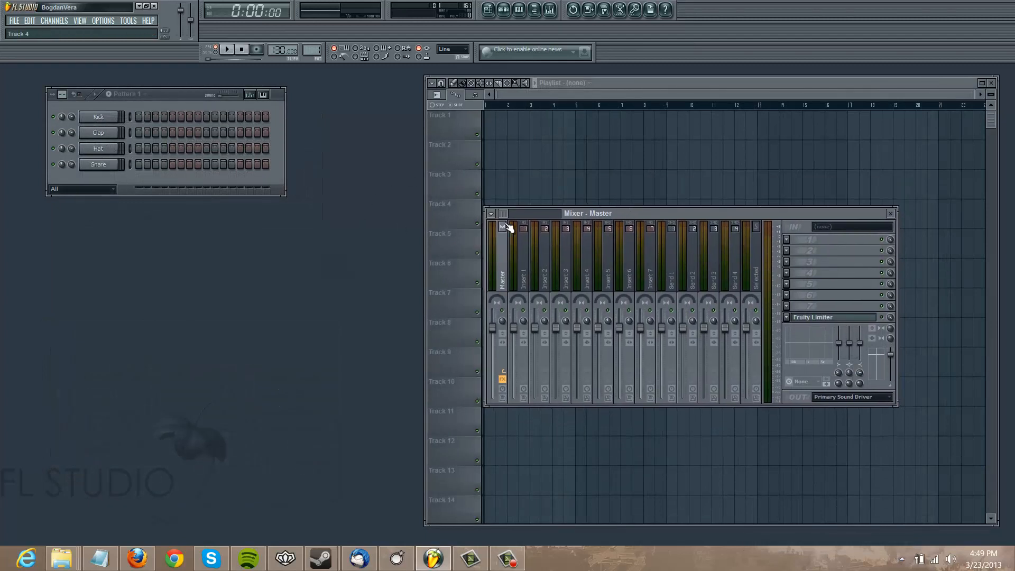
{"action": "left_click_drag", "start_coordinate": [504, 214], "coordinate": [554, 213]}
{"action": "left_click_drag", "start_coordinate": [550, 213], "coordinate": [481, 228]}
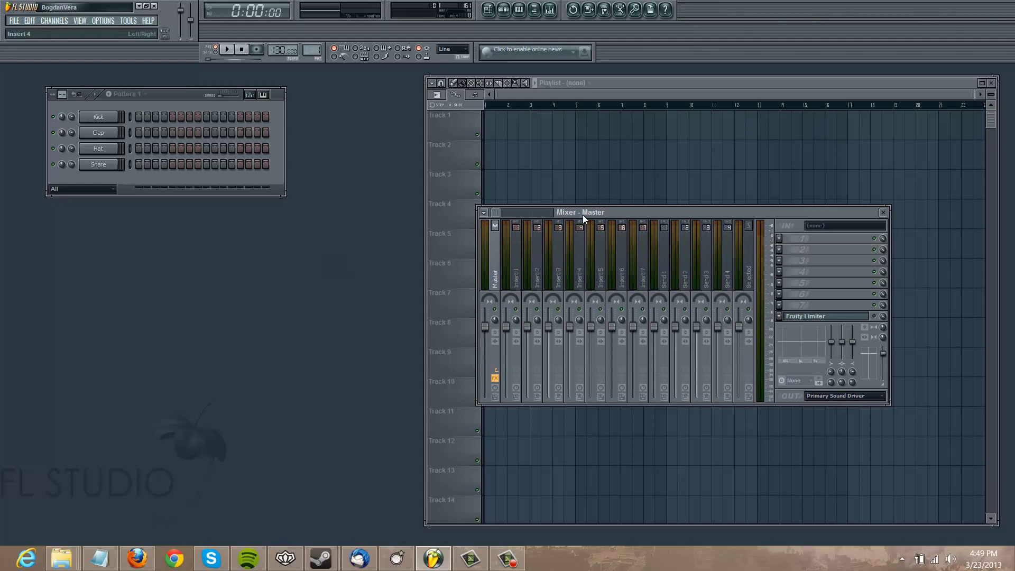
{"action": "left_click_drag", "start_coordinate": [583, 215], "coordinate": [591, 218]}
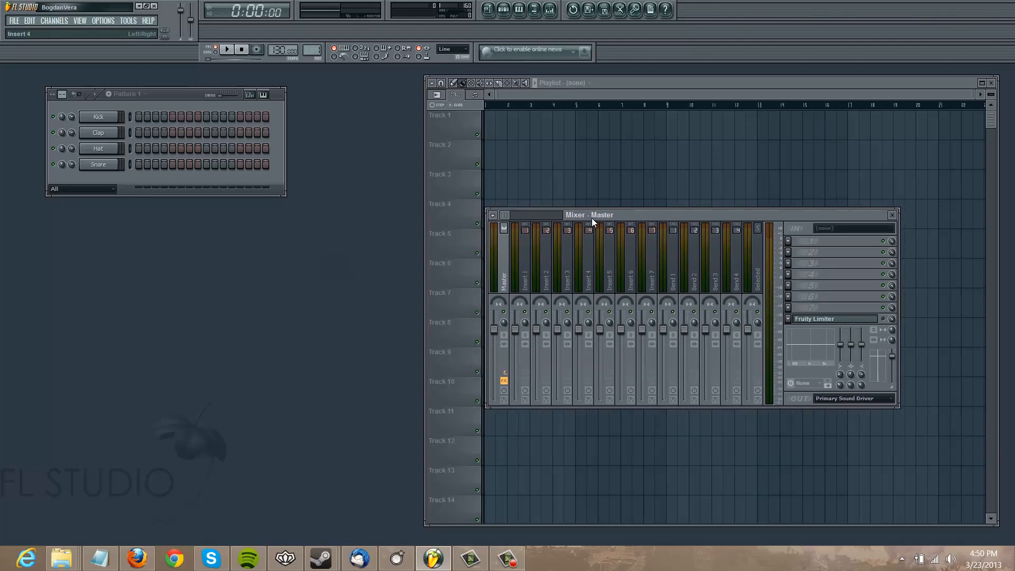
{"action": "left_click_drag", "start_coordinate": [592, 218], "coordinate": [596, 219]}
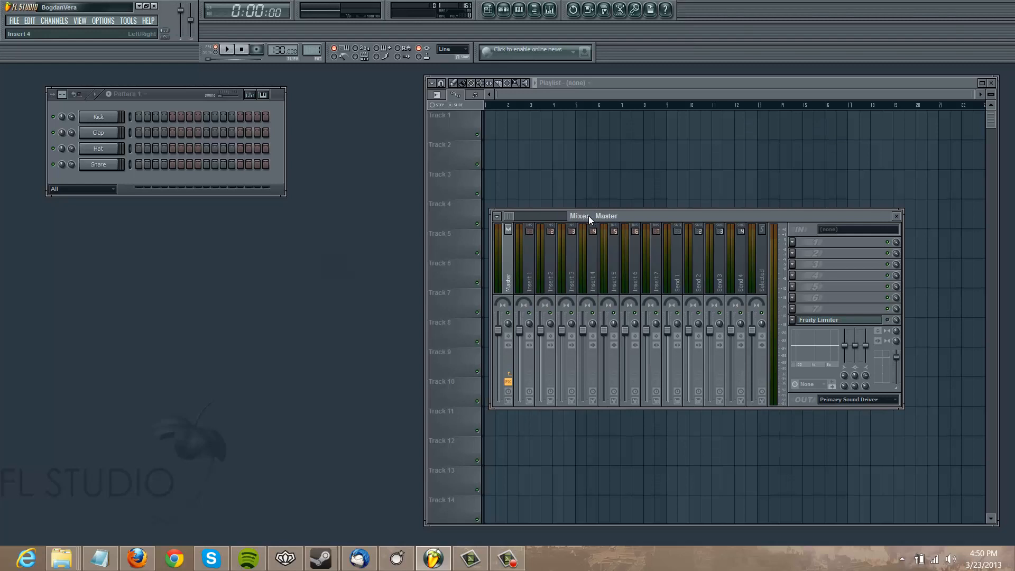
{"action": "left_click_drag", "start_coordinate": [588, 216], "coordinate": [589, 221]}
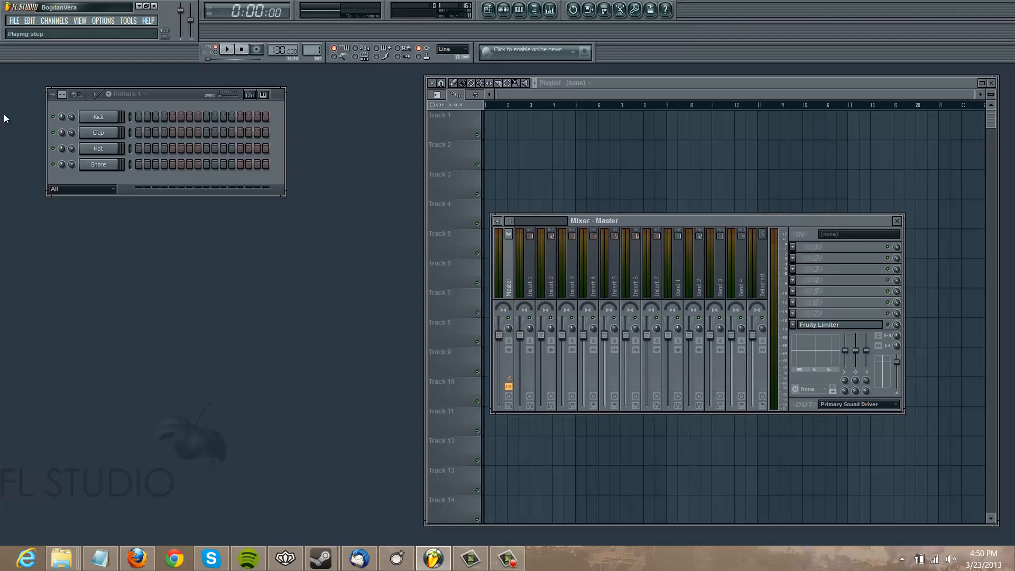
{"action": "left_click_drag", "start_coordinate": [645, 217], "coordinate": [717, 222]}
- Insert a 3x Osc channel above the Kick channel and place its settings window beneath the step sequencer
{"action": "right_click", "coordinate": [119, 113]}
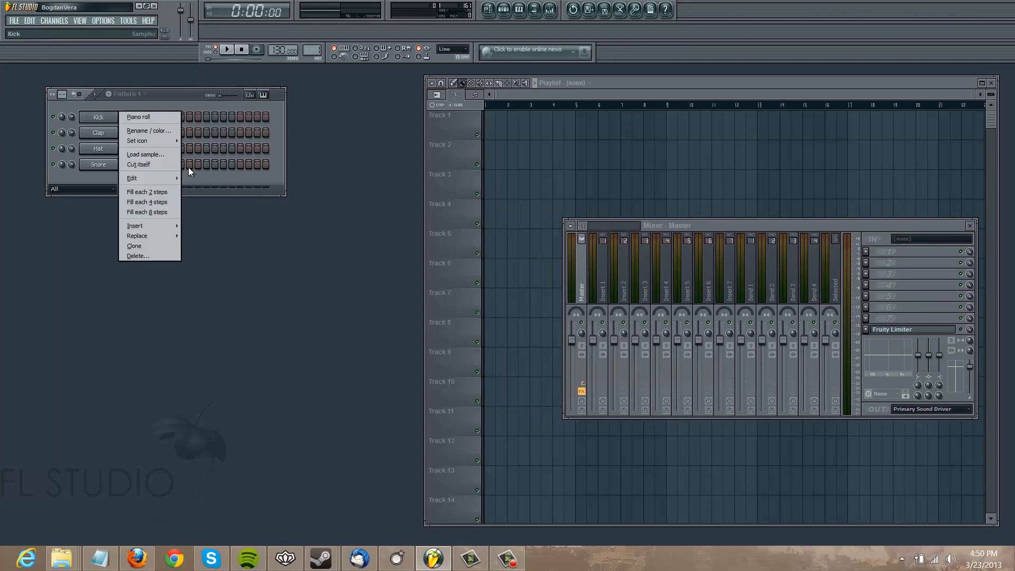
{"action": "mouse_move", "coordinate": [165, 228]}
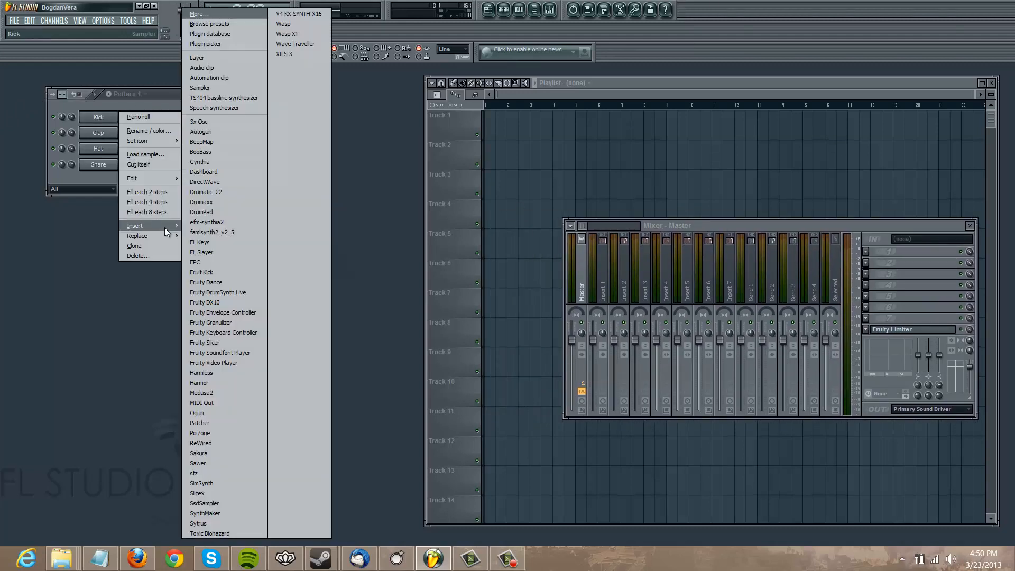
{"action": "left_click", "coordinate": [243, 122]}
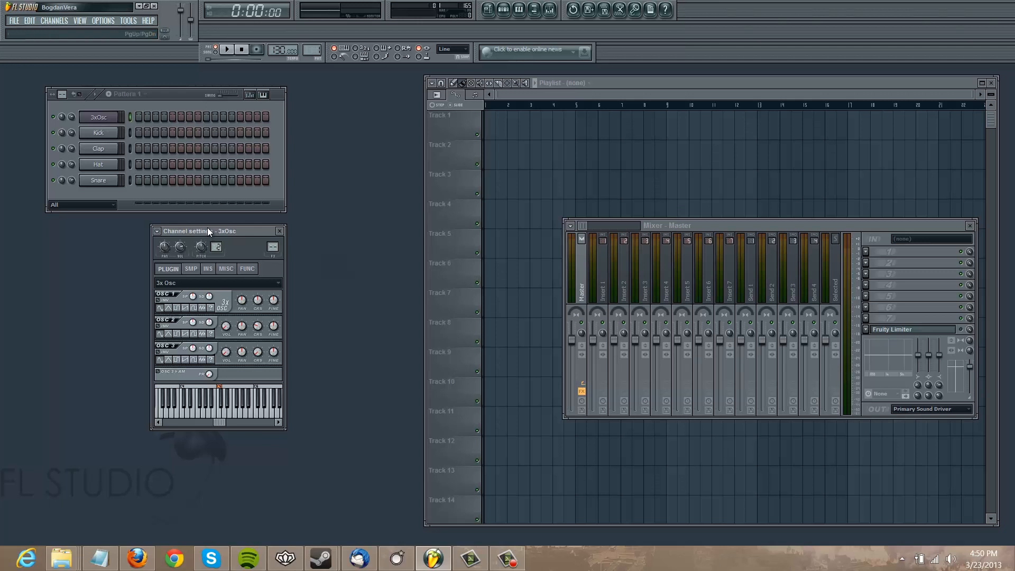
{"action": "left_click_drag", "start_coordinate": [207, 228], "coordinate": [182, 235]}
- In the 3xOsc channel's piano roll, place a D4 note at the start of bar 1 and shorten it to half a bar
{"action": "right_click", "coordinate": [114, 116]}
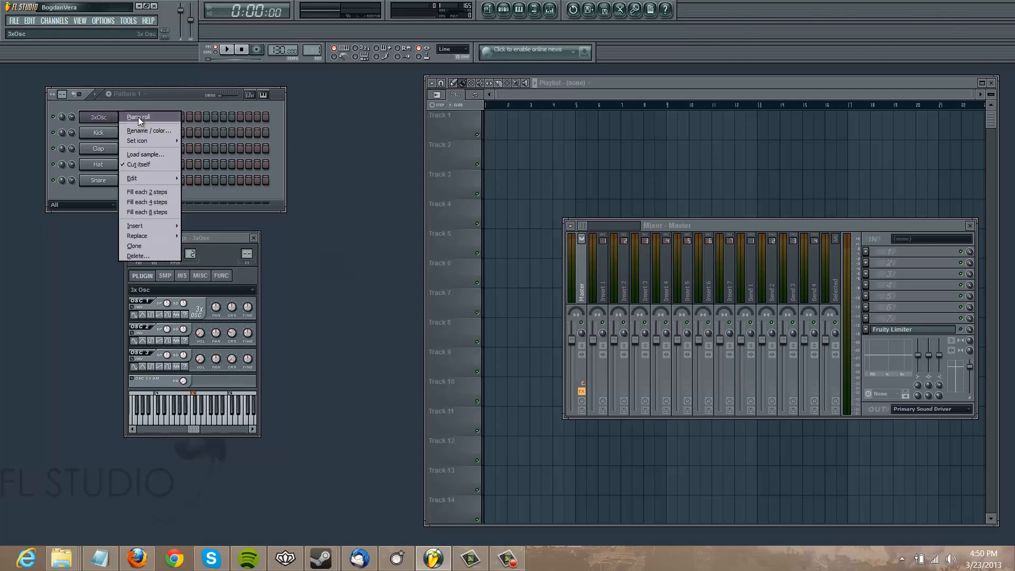
{"action": "left_click", "coordinate": [138, 116]}
{"action": "left_click", "coordinate": [40, 306]}
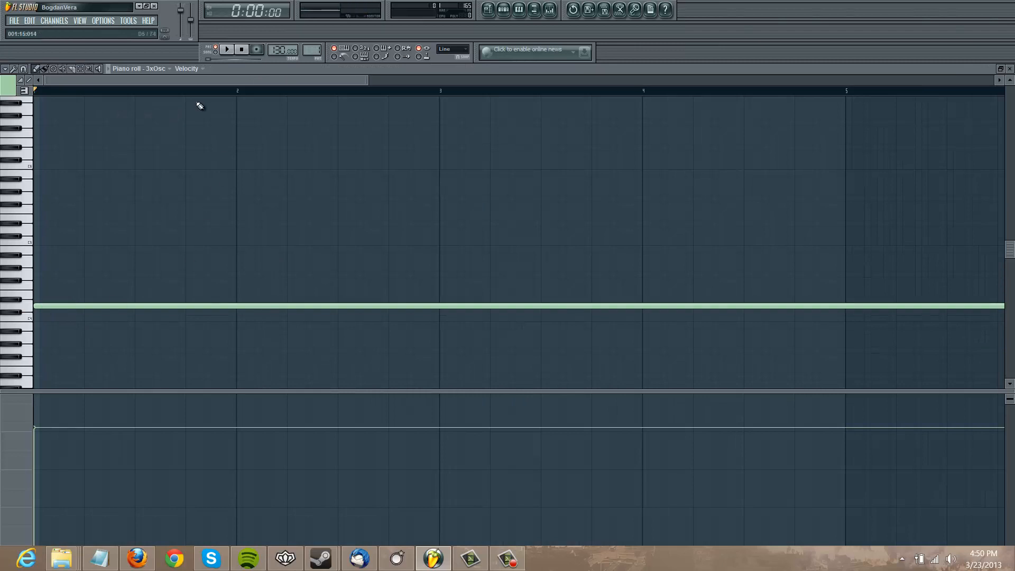
{"action": "left_click_drag", "start_coordinate": [369, 80], "coordinate": [775, 80]}
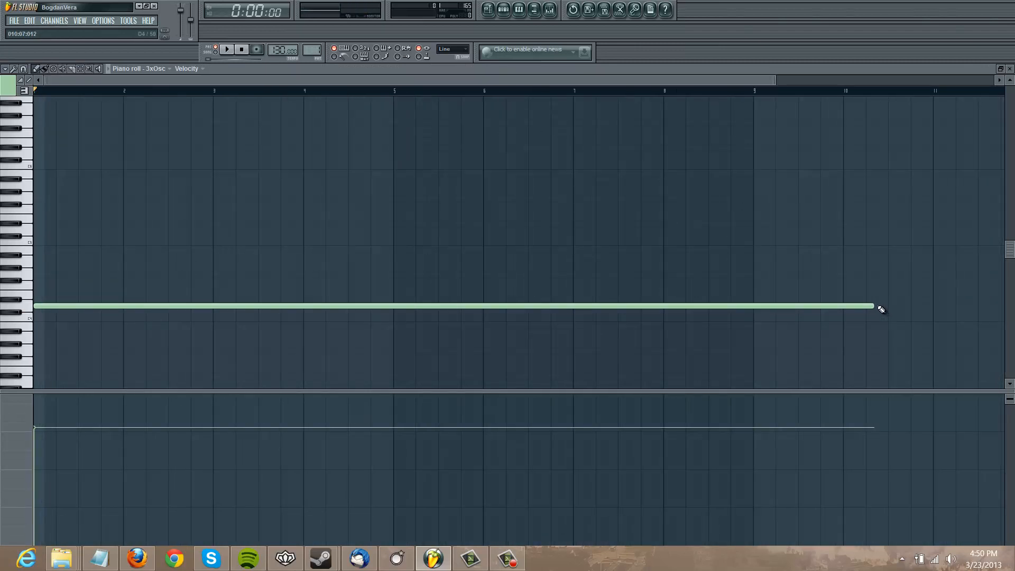
{"action": "left_click_drag", "start_coordinate": [875, 305], "coordinate": [78, 305]}
- Add five consecutive half-bar notes following the first one: E4, D6, C6, D#5 and D5
{"action": "left_click_drag", "start_coordinate": [995, 79], "coordinate": [617, 212]}
{"action": "left_click", "coordinate": [200, 293]}
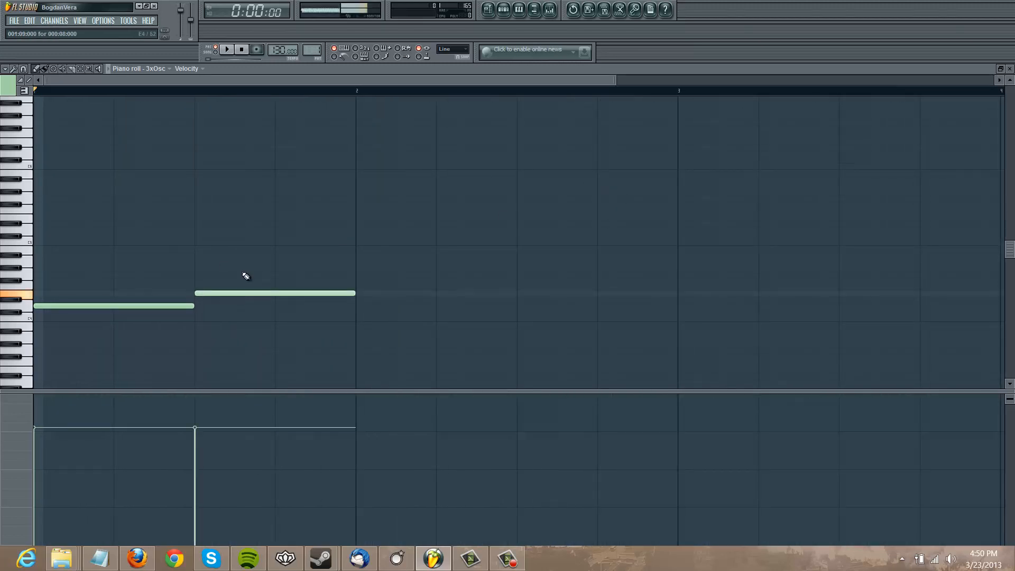
{"action": "left_click", "coordinate": [357, 154]}
{"action": "left_click", "coordinate": [518, 166]}
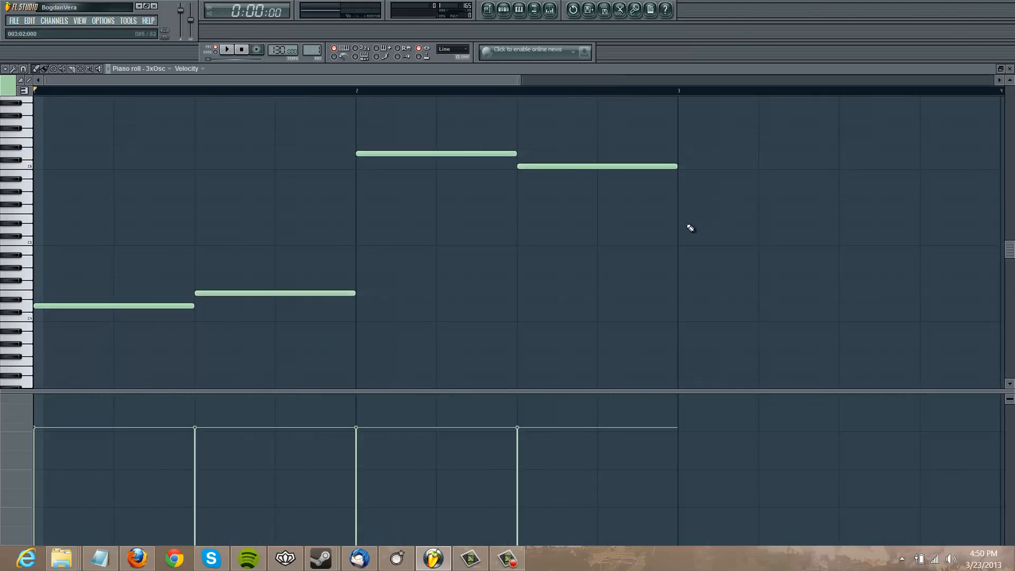
{"action": "left_click", "coordinate": [680, 224]}
{"action": "left_click", "coordinate": [843, 229]}
- Play back the six-note melody, stop playback, review the notes and close the piano roll
{"action": "key", "text": "space"}
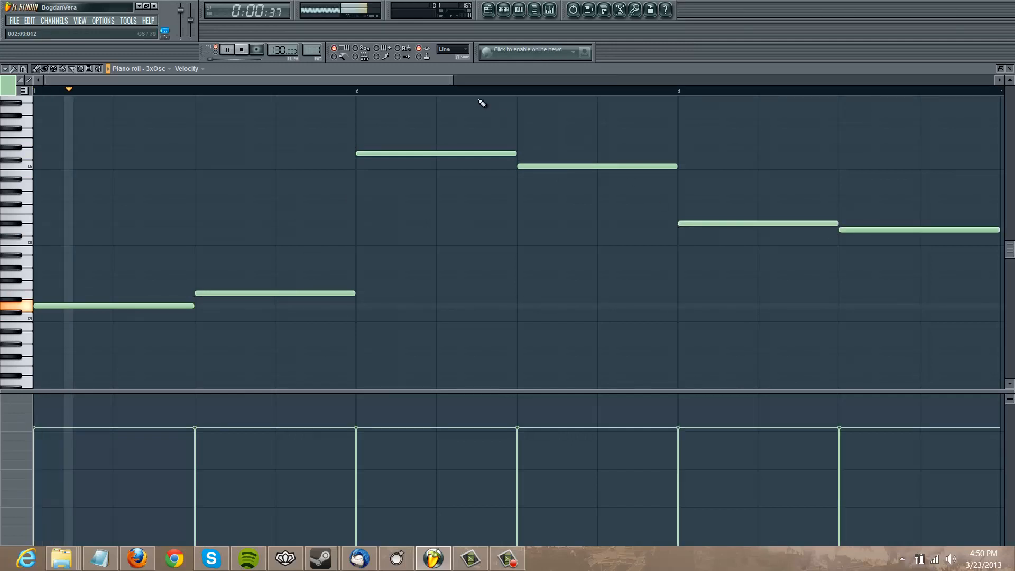
{"action": "left_click_drag", "start_coordinate": [518, 80], "coordinate": [993, 80]}
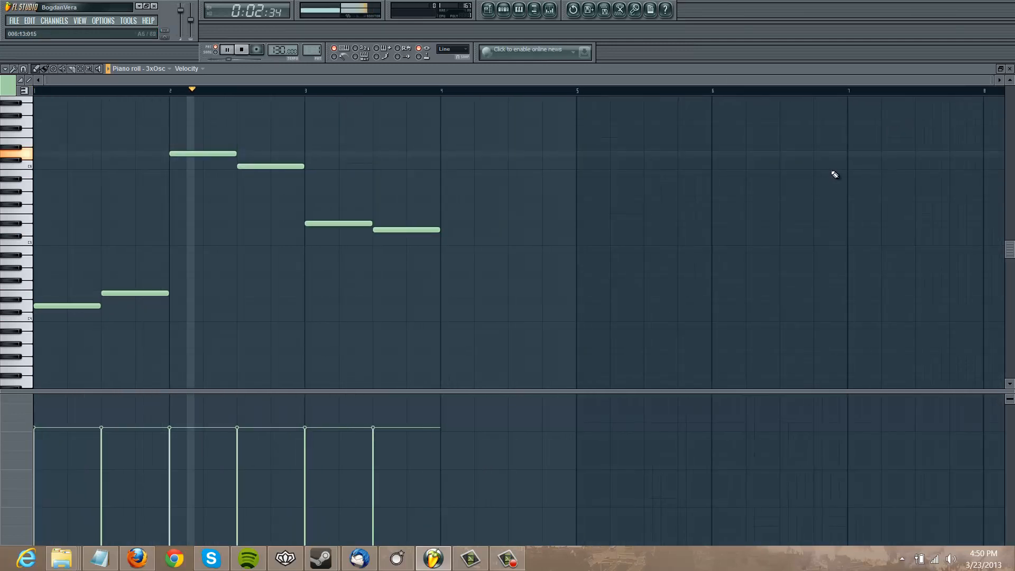
{"action": "left_click", "coordinate": [1010, 69]}
{"action": "key", "text": "space"}
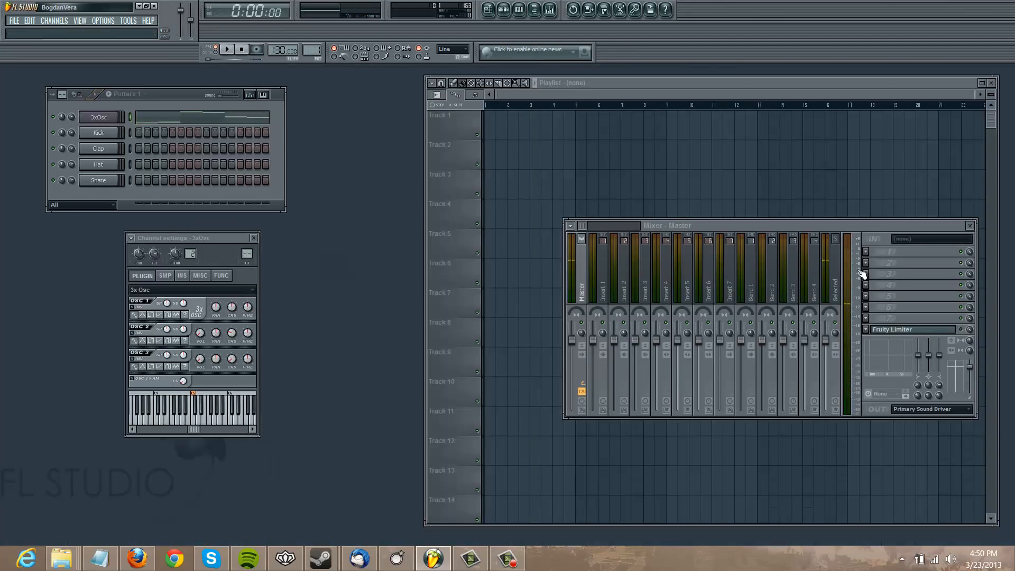
{"action": "left_click", "coordinate": [207, 120]}
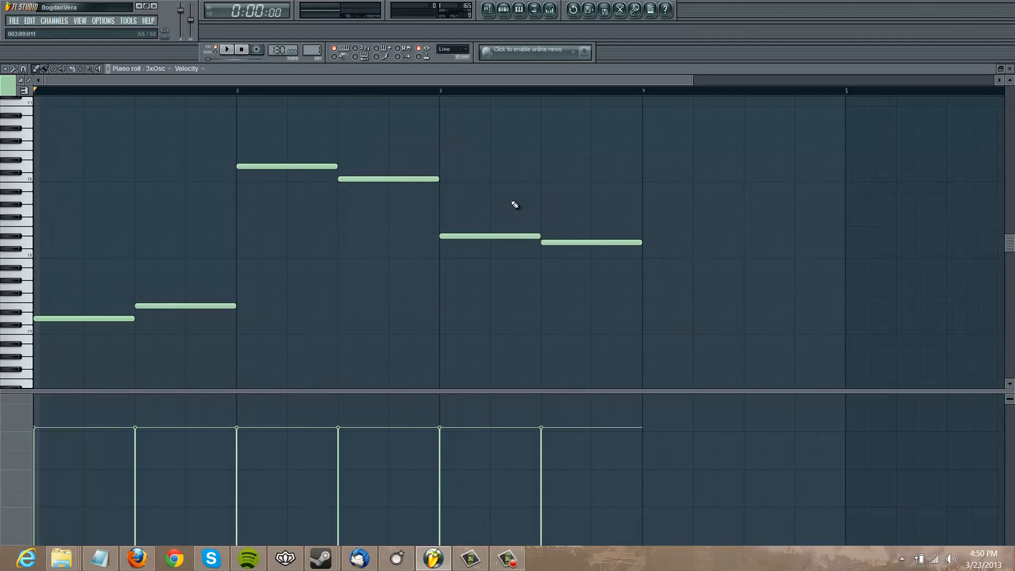
{"action": "left_click", "coordinate": [1010, 69]}
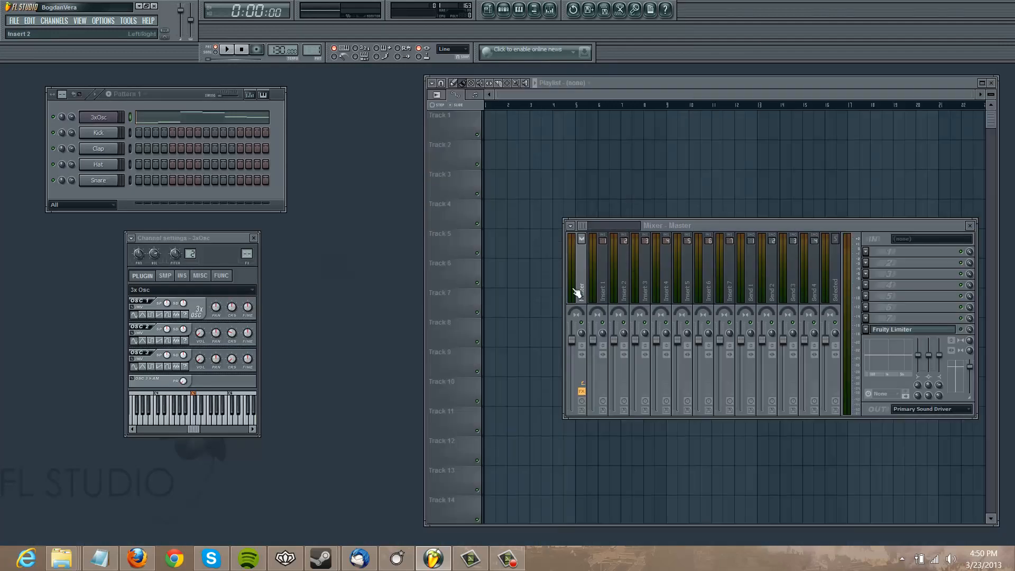
- Load Wave Candy into the Master track's first effect slot and enlarge its display over the playlist and mixer
{"action": "left_click", "coordinate": [866, 252]}
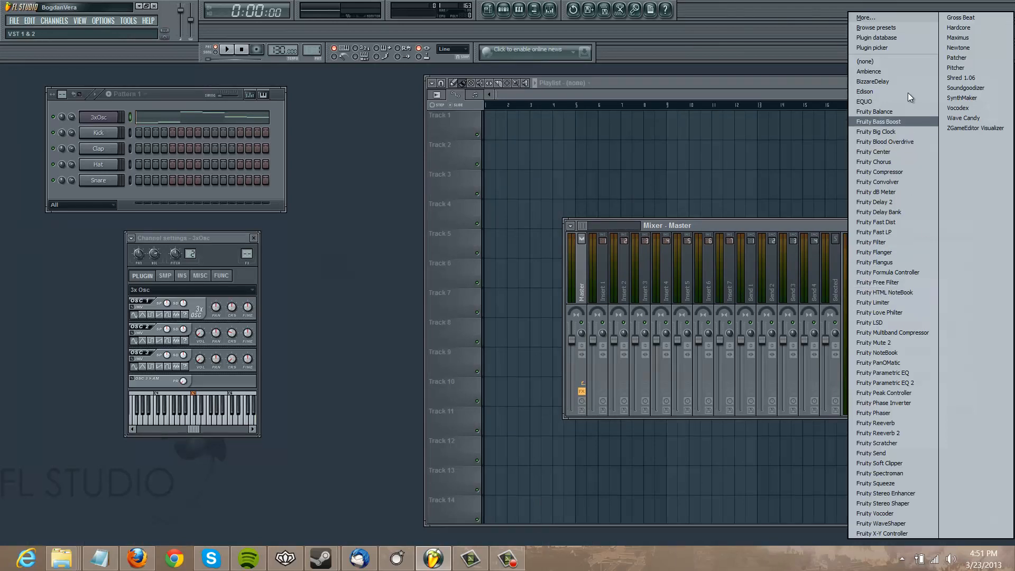
{"action": "left_click", "coordinate": [992, 119]}
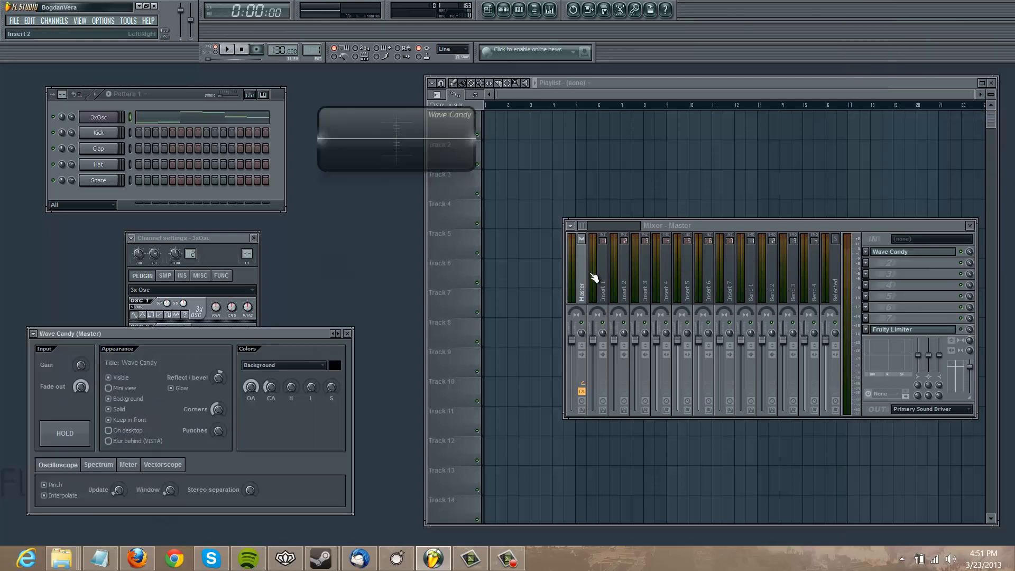
{"action": "left_click_drag", "start_coordinate": [456, 156], "coordinate": [763, 455]}
{"action": "left_click", "coordinate": [597, 312]}
{"action": "left_click_drag", "start_coordinate": [592, 300], "coordinate": [748, 261]}
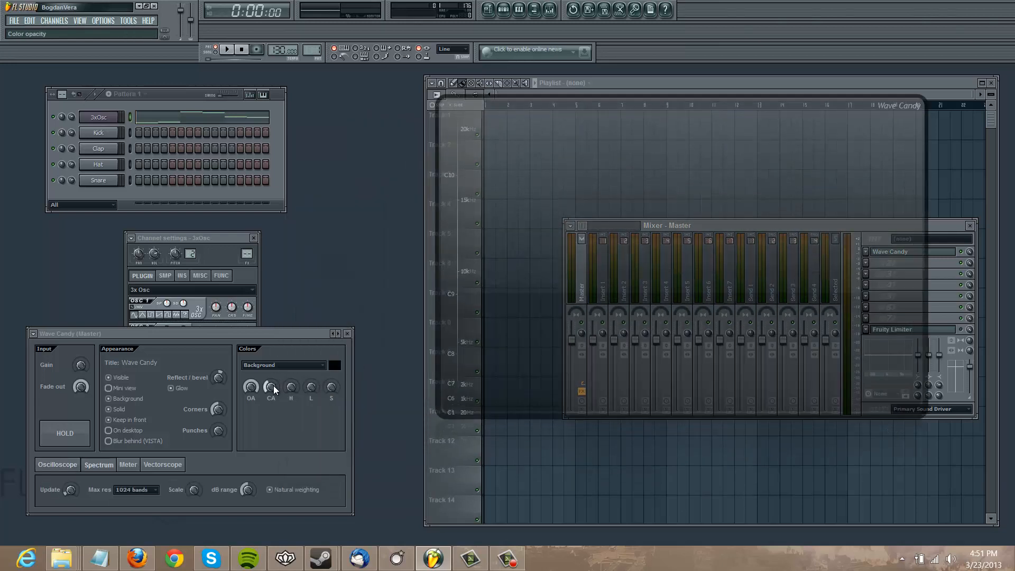
- Raise Wave Candy's background color opacity to maximum and set its display to Oscilloscope mode
{"action": "left_click_drag", "start_coordinate": [272, 389], "coordinate": [275, 253]}
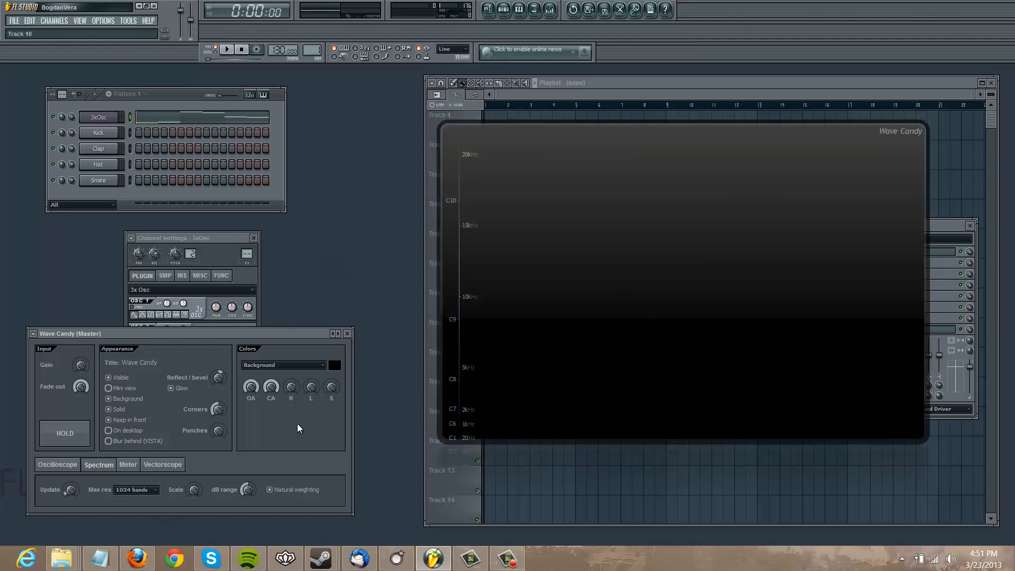
{"action": "left_click_drag", "start_coordinate": [153, 331], "coordinate": [153, 318]}
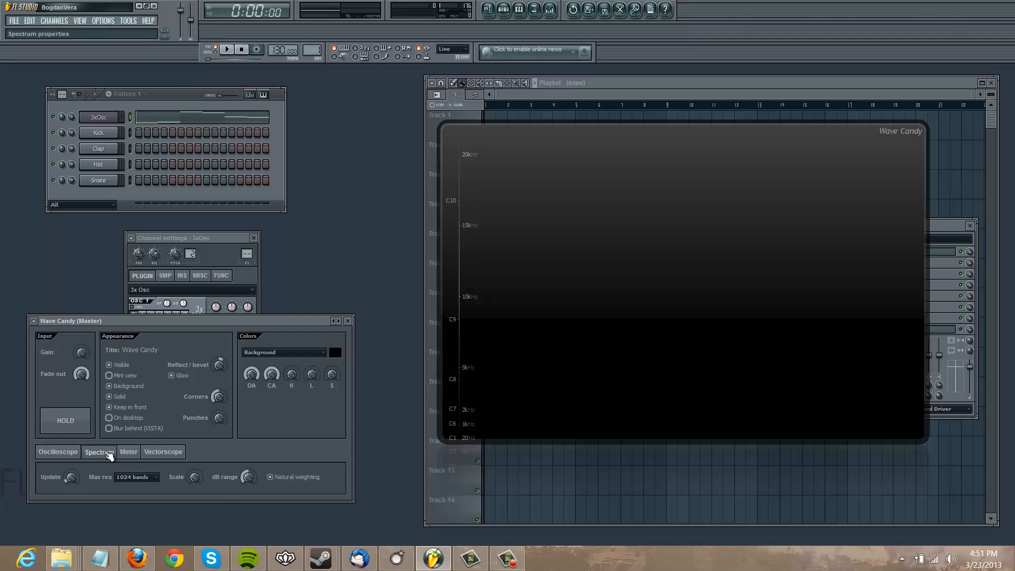
{"action": "left_click", "coordinate": [59, 452]}
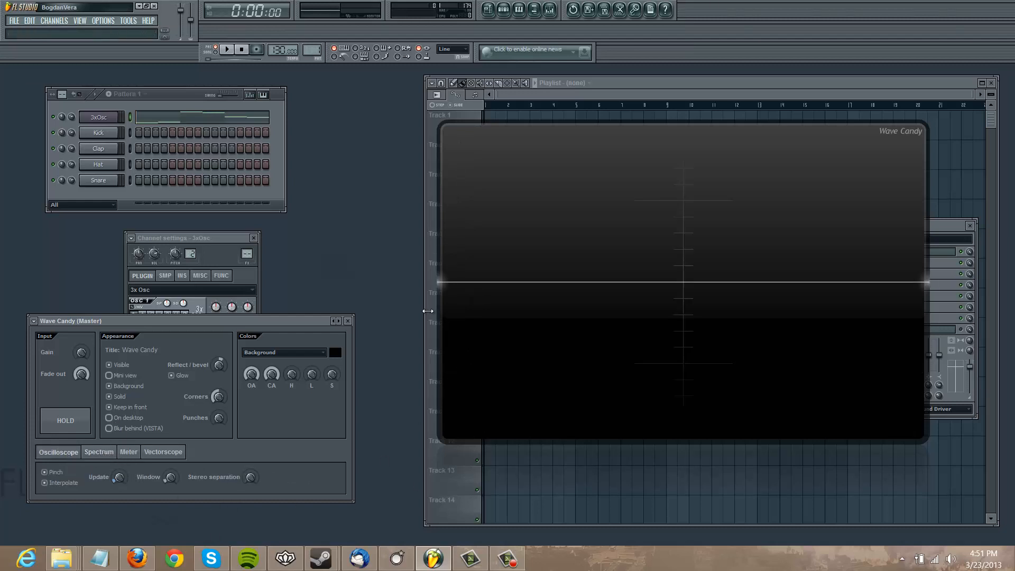
- Play the melody twice to examine the 3xOsc waveform on the oscilloscope, stopping playback each time
{"action": "key", "text": "space"}
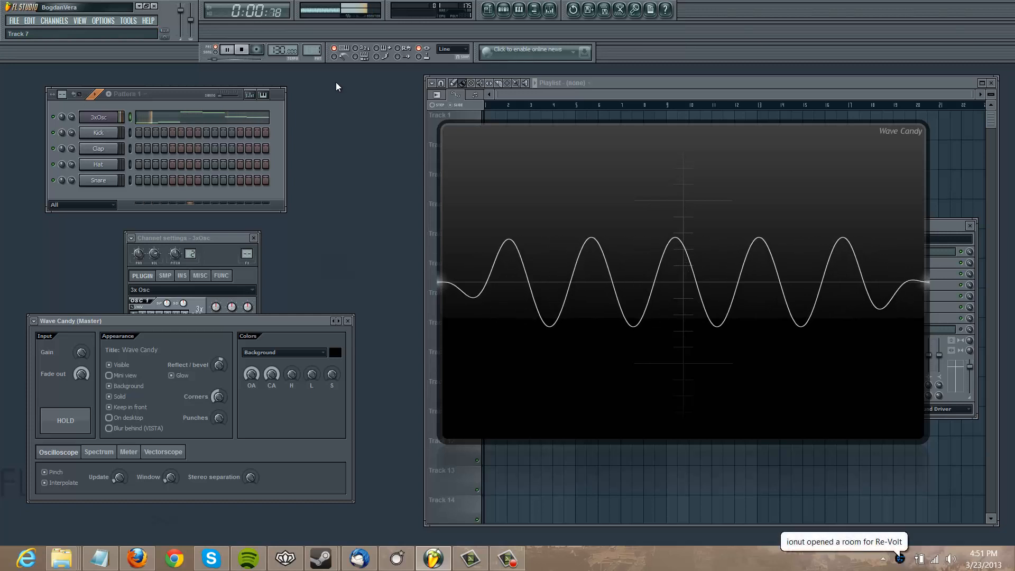
{"action": "key", "text": "space"}
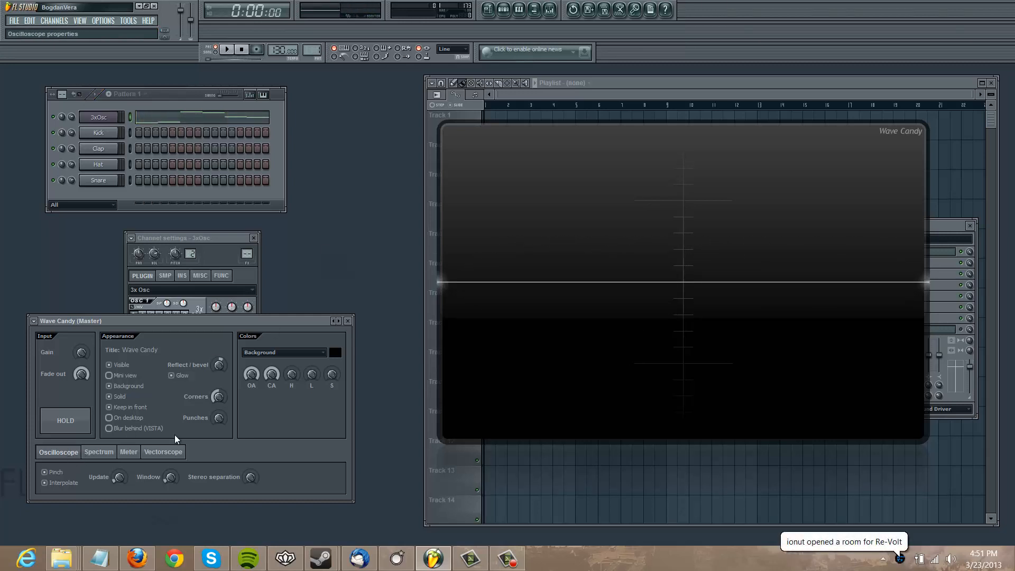
{"action": "left_click_drag", "start_coordinate": [578, 238], "coordinate": [580, 242]}
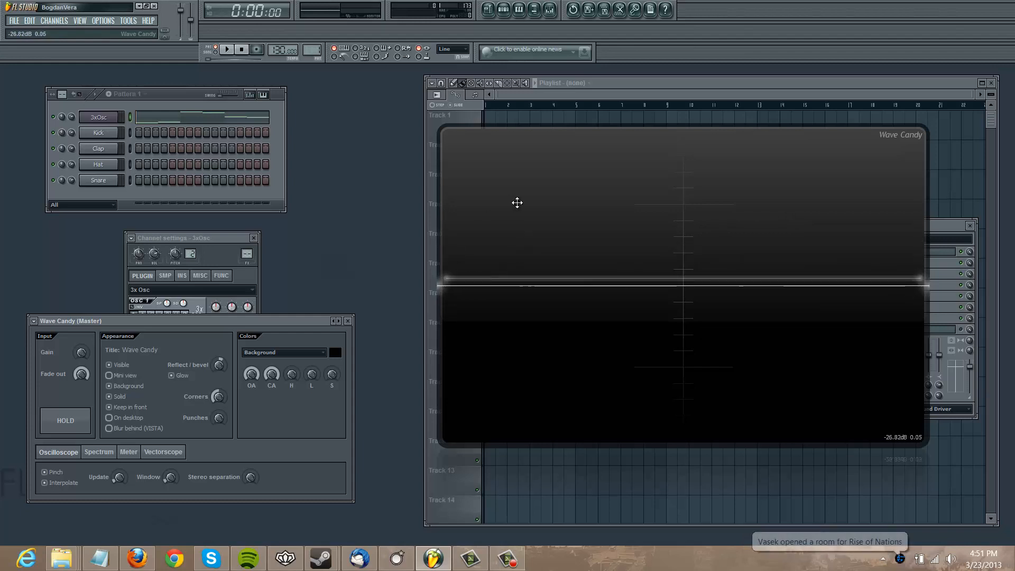
{"action": "right_click", "coordinate": [448, 222]}
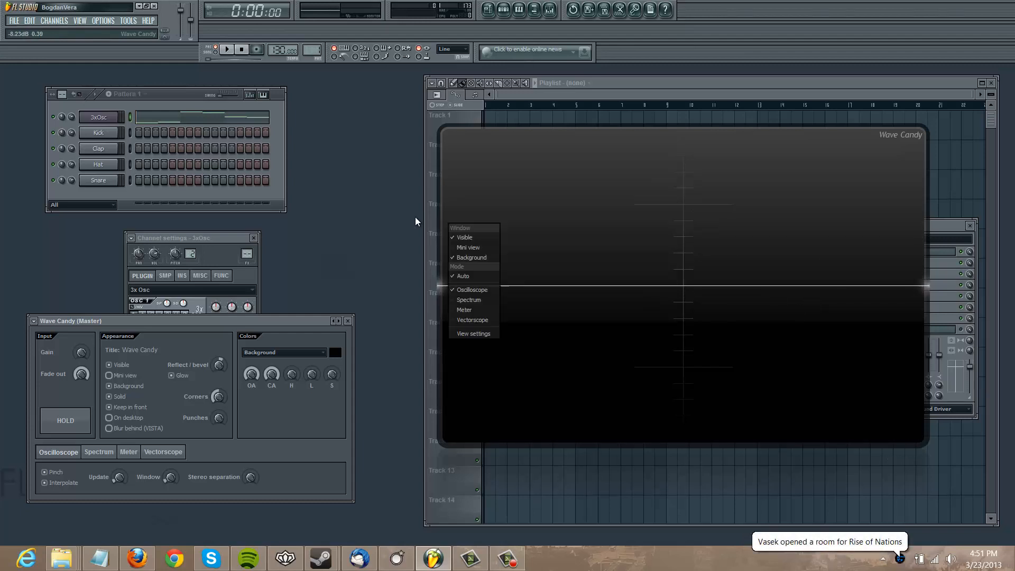
{"action": "left_click", "coordinate": [389, 210]}
{"action": "key", "text": "space"}
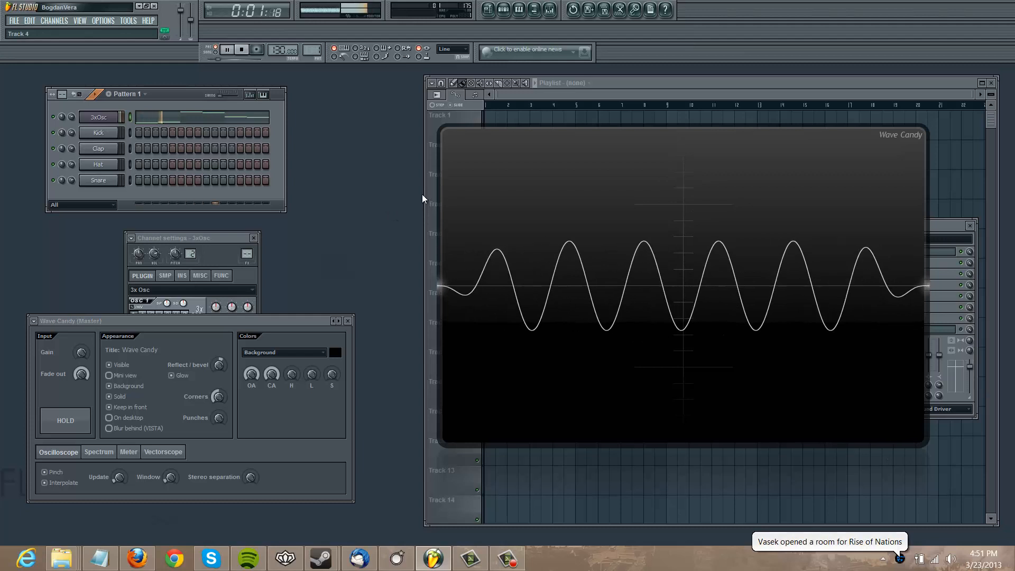
{"action": "key", "text": "space"}
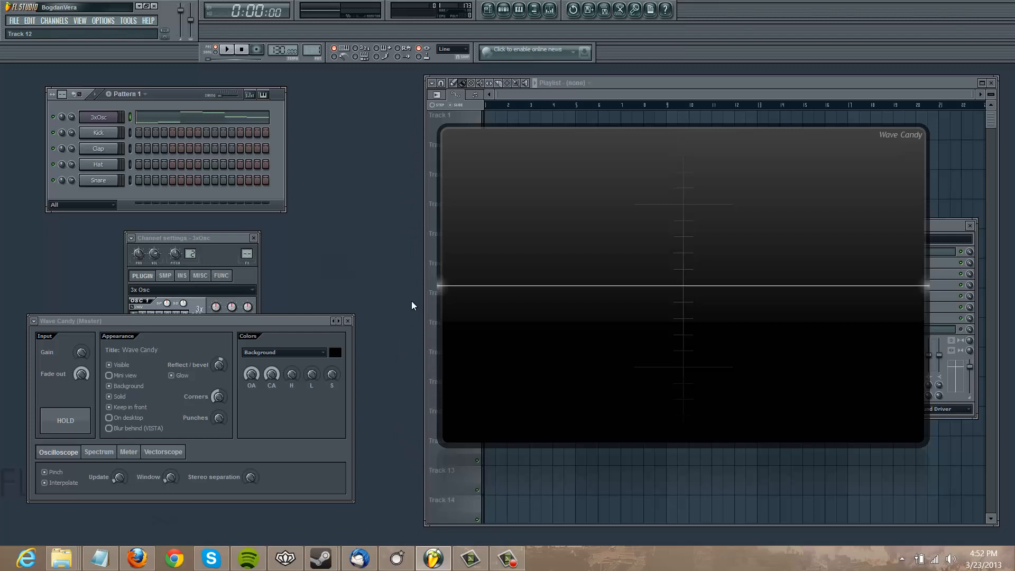
- Move the Wave Candy display clear of the mixer's effect slots and shift its settings window up beside the display
{"action": "left_click_drag", "start_coordinate": [478, 231], "coordinate": [398, 217]}
{"action": "left_click_drag", "start_coordinate": [452, 299], "coordinate": [467, 303]}
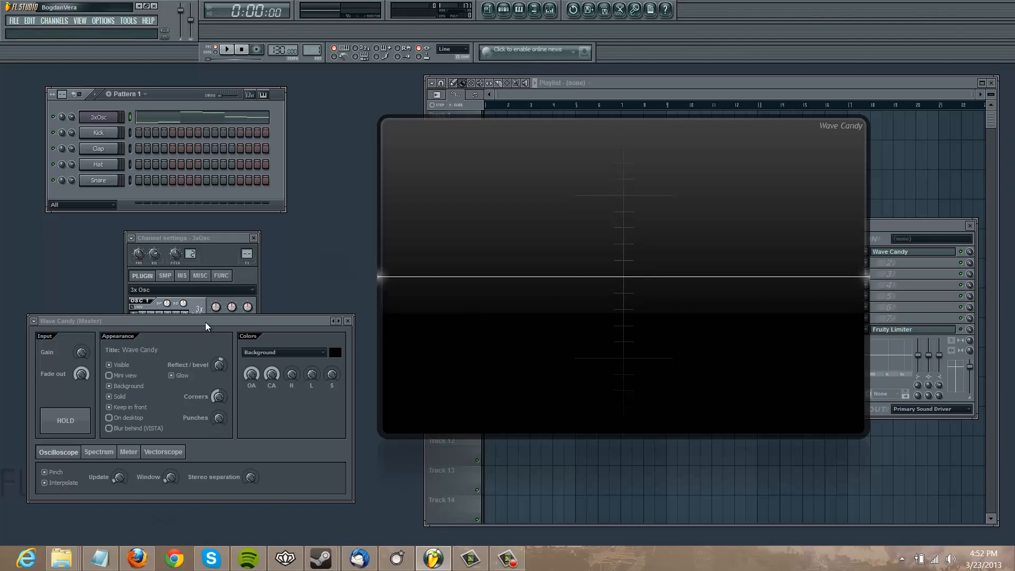
{"action": "left_click_drag", "start_coordinate": [205, 318], "coordinate": [216, 309]}
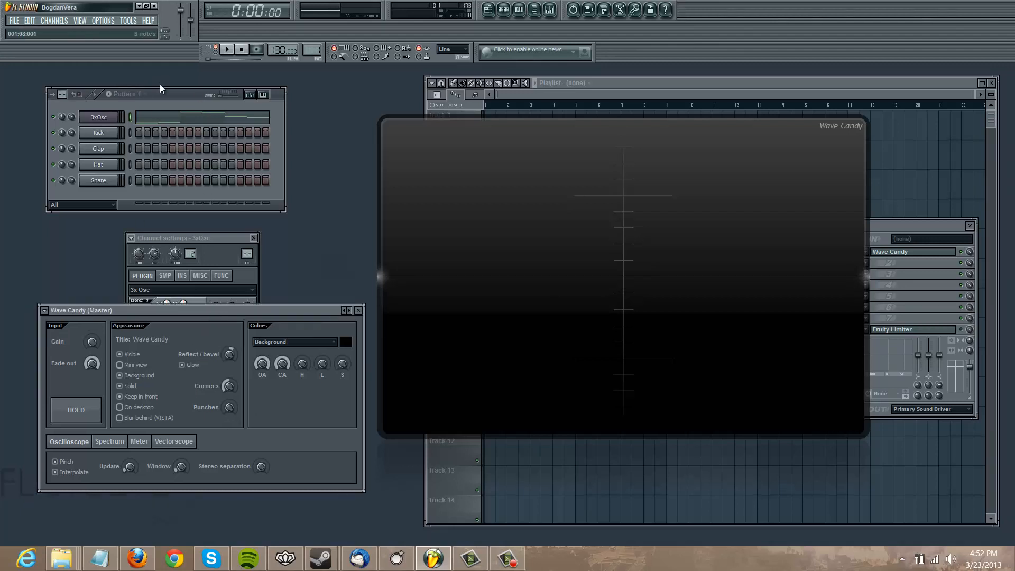
{"action": "left_click_drag", "start_coordinate": [124, 314], "coordinate": [138, 308]}
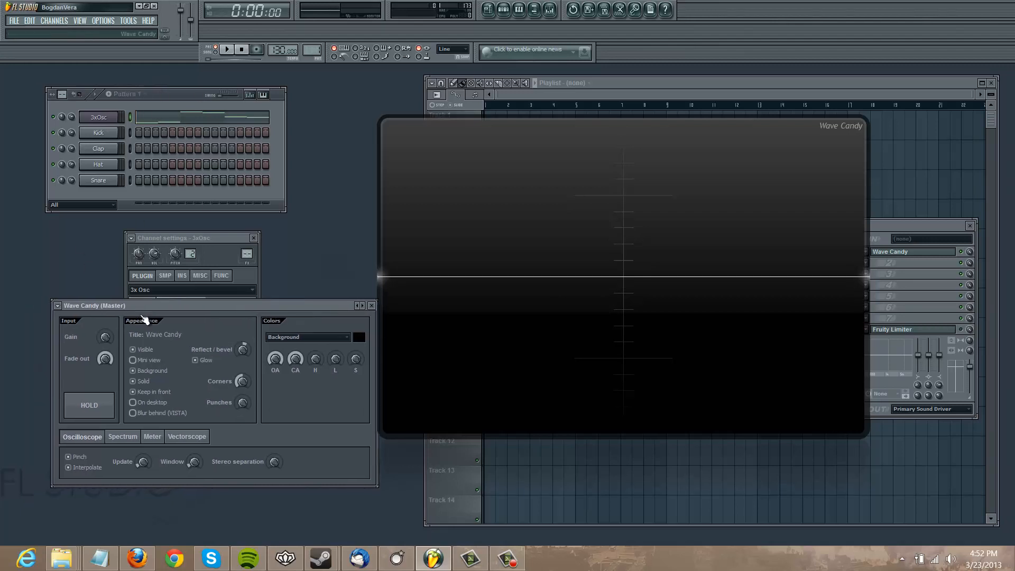
- Switch Wave Candy to Spectrum mode and play the melody to view its frequencies, shifting the display clear after stopping playback
{"action": "left_click", "coordinate": [131, 441]}
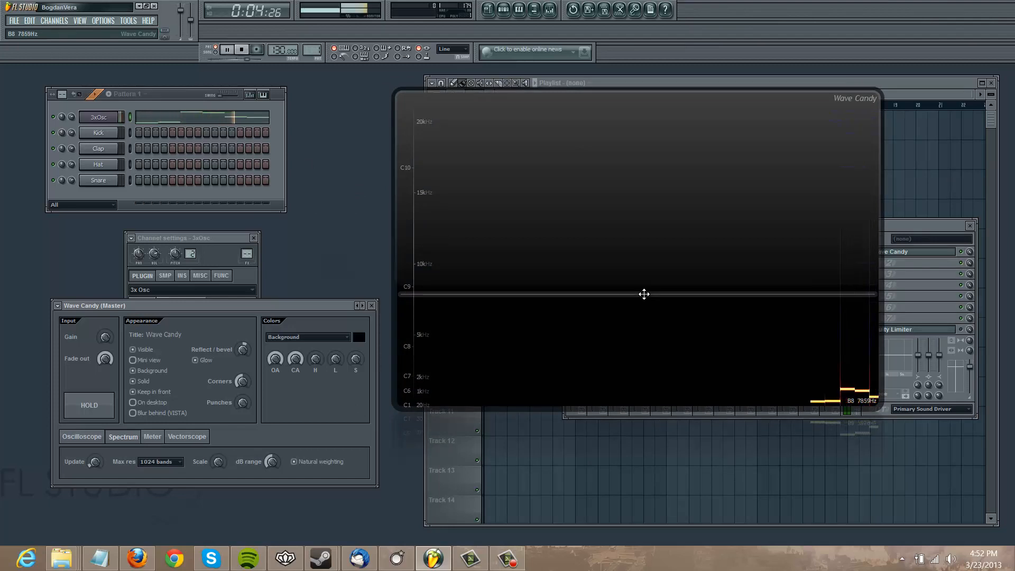
{"action": "key", "text": "space"}
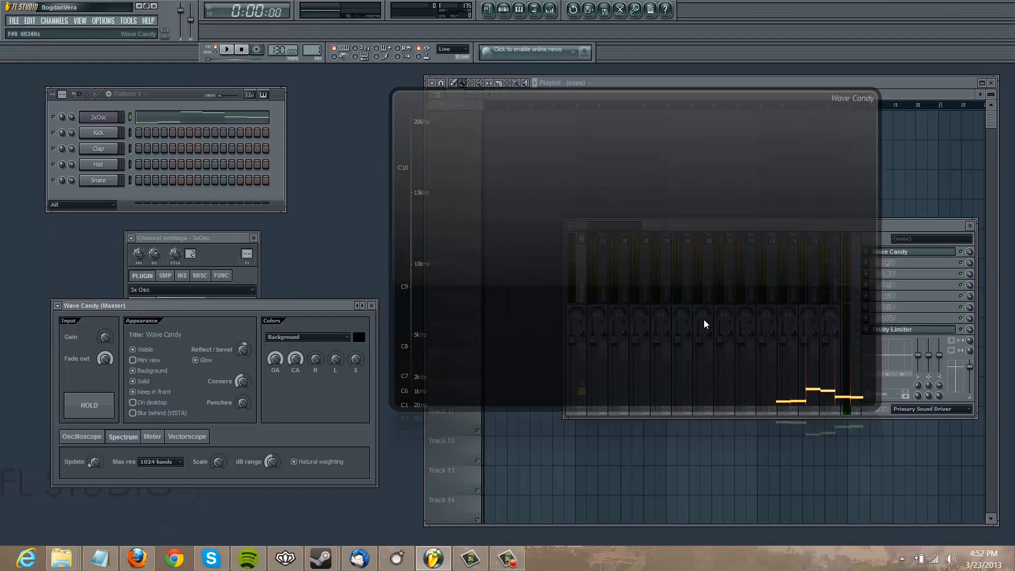
{"action": "left_click_drag", "start_coordinate": [705, 321], "coordinate": [639, 321]}
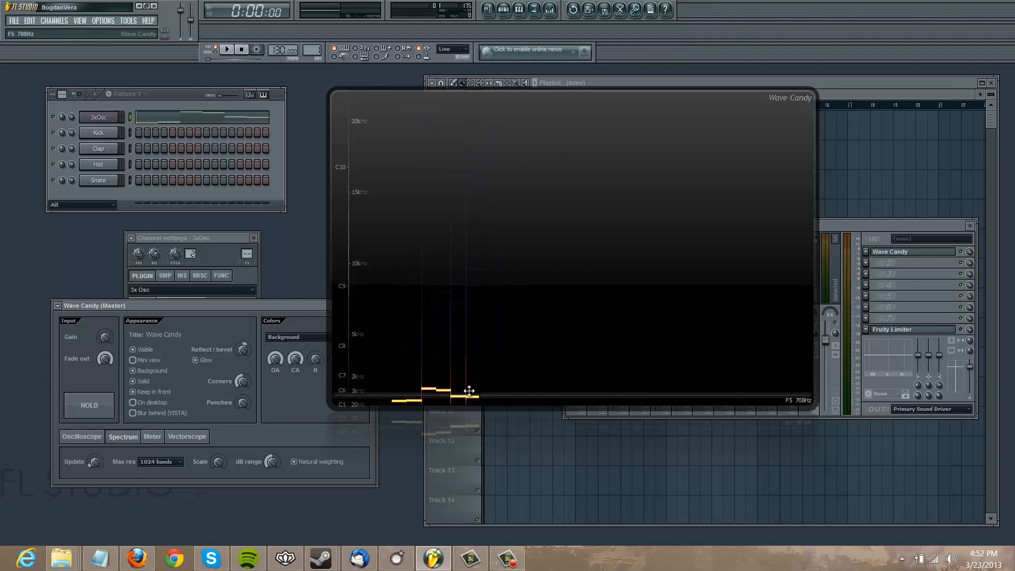
- Replay the melody's opening notes and examine their frequencies on the spectrum display, repositioning the display as needed
{"action": "left_click_drag", "start_coordinate": [462, 402], "coordinate": [545, 416]}
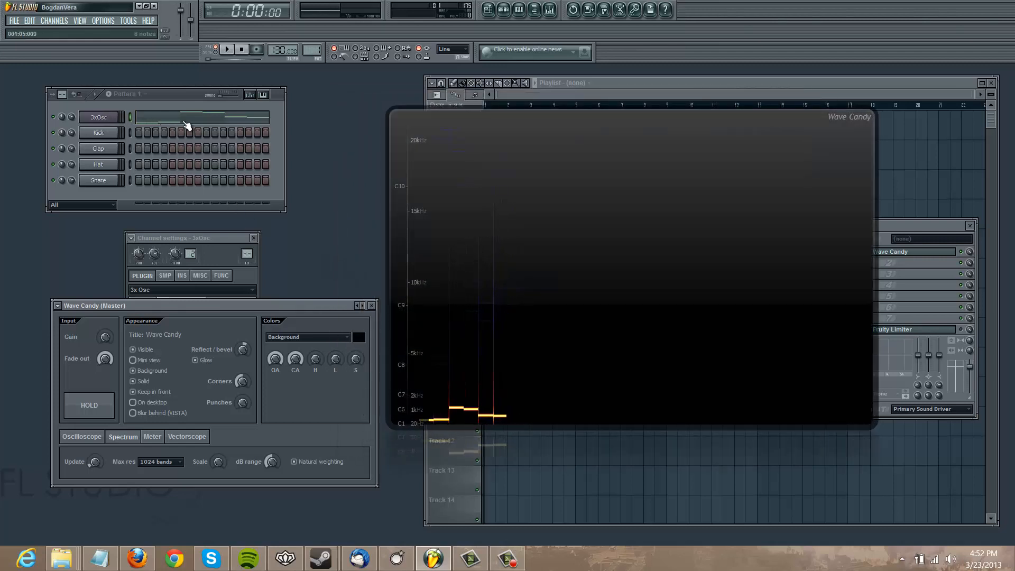
{"action": "left_click_drag", "start_coordinate": [470, 406], "coordinate": [484, 402]}
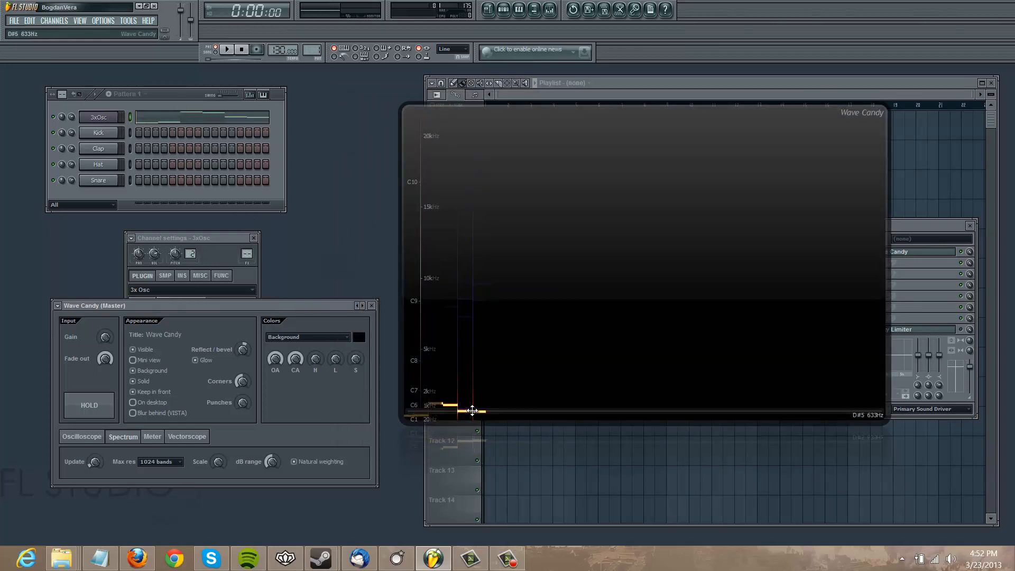
{"action": "key", "text": "space"}
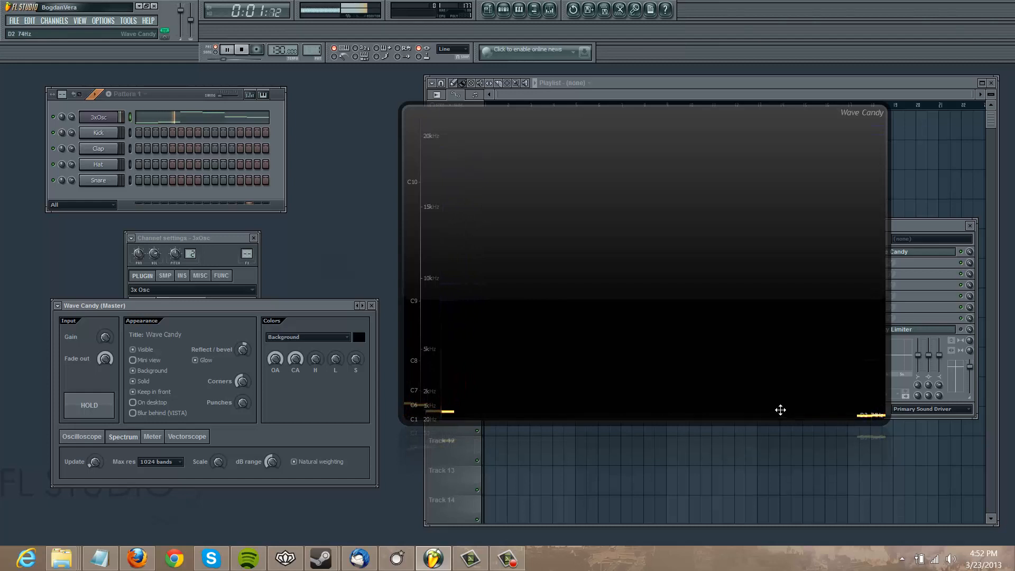
{"action": "key", "text": "space"}
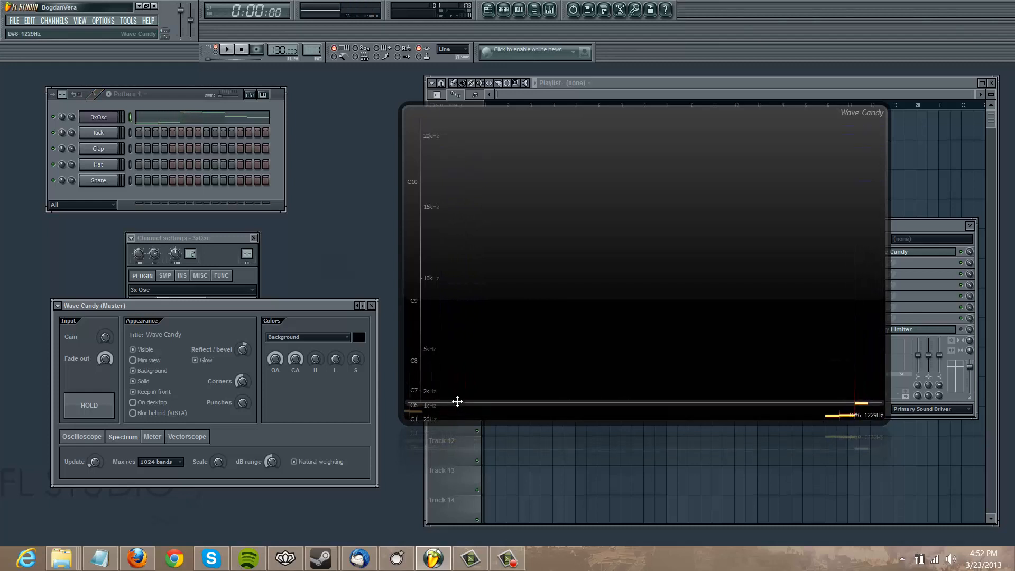
{"action": "left_click_drag", "start_coordinate": [671, 393], "coordinate": [661, 389]}
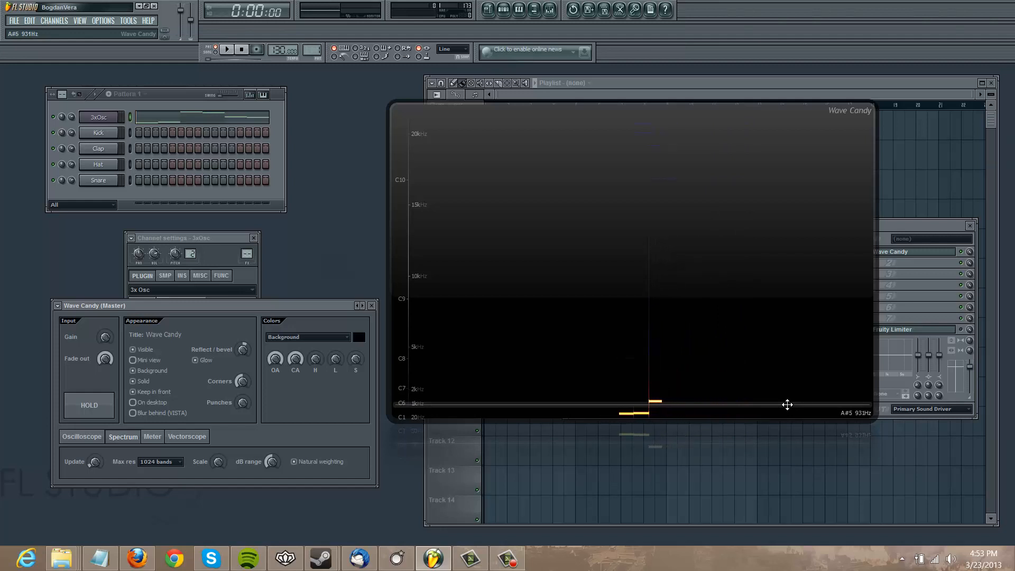
{"action": "left_click_drag", "start_coordinate": [771, 387], "coordinate": [759, 376]}
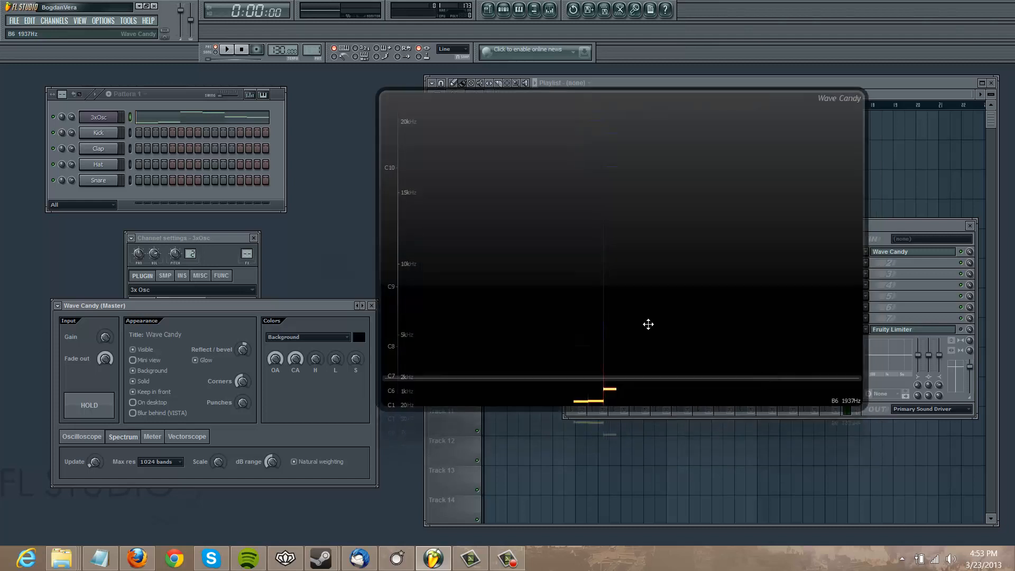
{"action": "left_click_drag", "start_coordinate": [580, 274], "coordinate": [587, 278]}
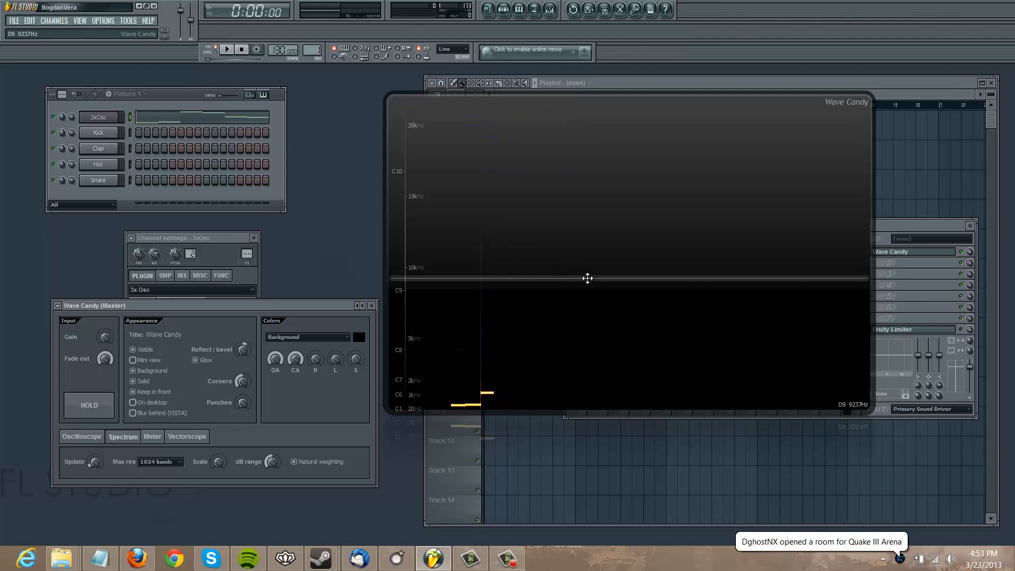
- Bring the 3xOsc channel settings in front of the Wave Candy settings and play the melody to view its harmonics
{"action": "left_click_drag", "start_coordinate": [334, 302], "coordinate": [332, 305]}
{"action": "left_click", "coordinate": [111, 117]}
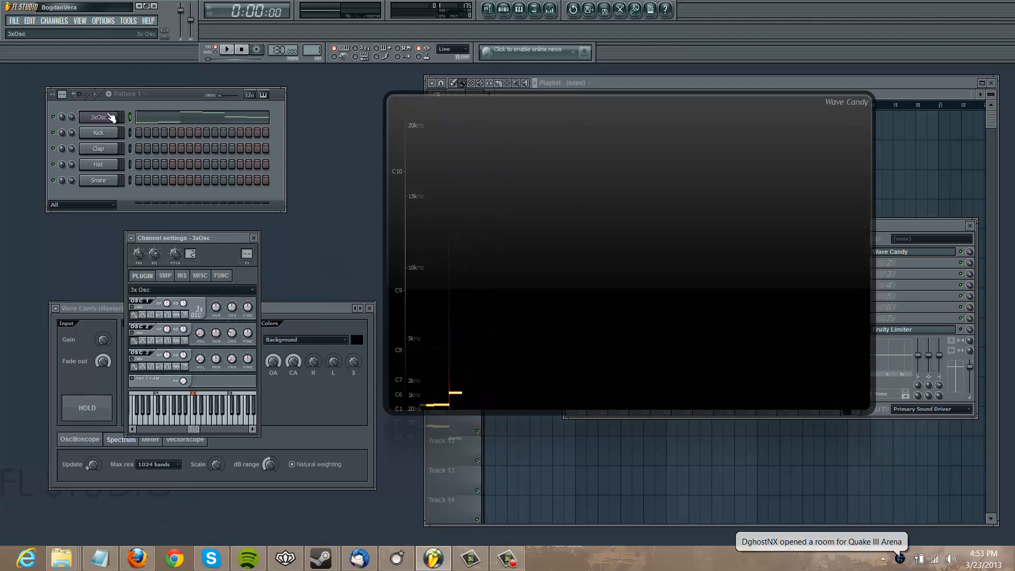
{"action": "left_click_drag", "start_coordinate": [636, 227], "coordinate": [677, 227]}
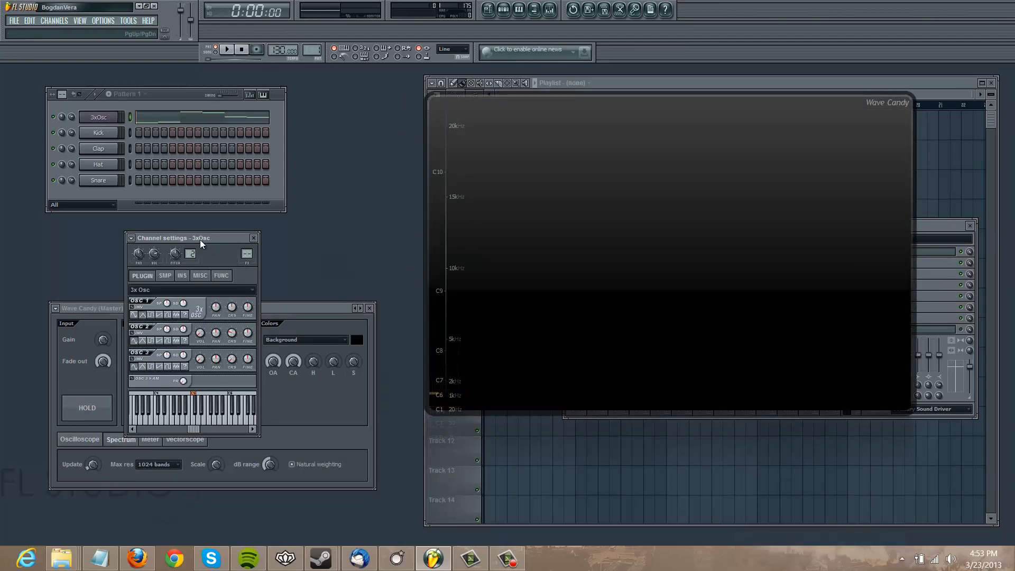
{"action": "left_click_drag", "start_coordinate": [200, 239], "coordinate": [180, 233]}
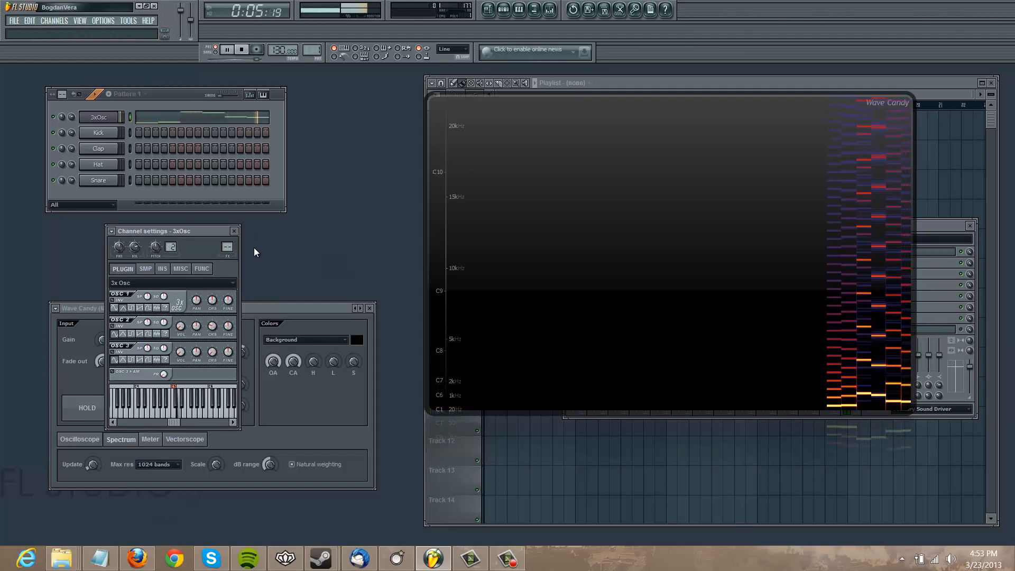
{"action": "key", "text": "space"}
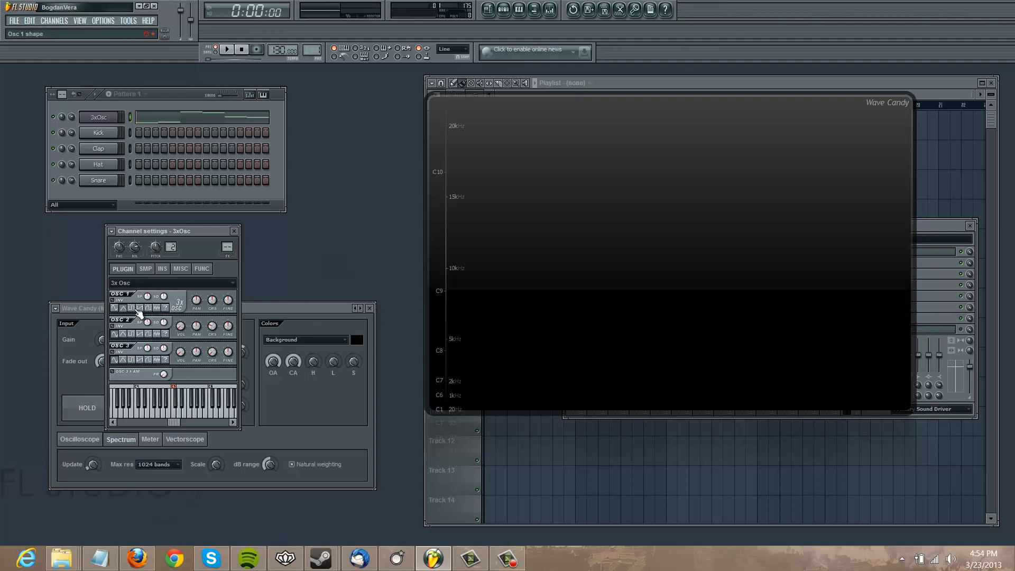
- Play the melody again to compare the current oscillator shape's harmonics on the repositioned spectrum display
{"action": "left_click_drag", "start_coordinate": [158, 236], "coordinate": [145, 247]}
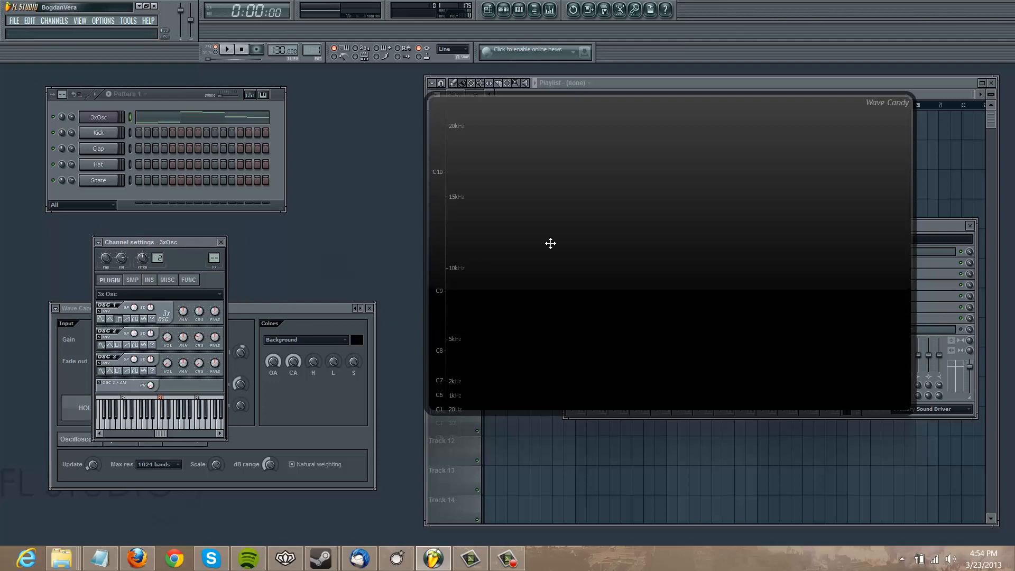
{"action": "left_click_drag", "start_coordinate": [551, 243], "coordinate": [527, 261]}
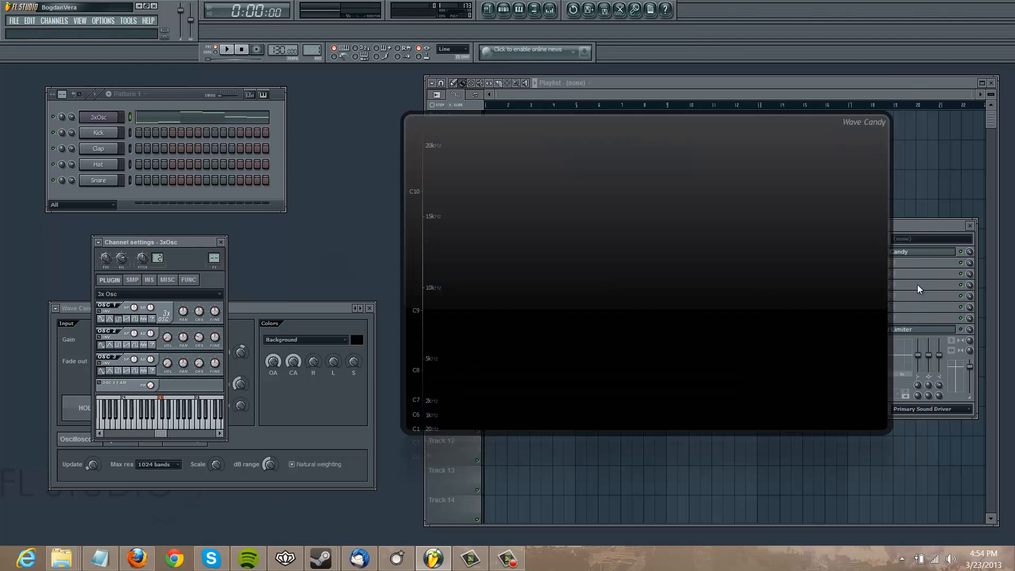
{"action": "key", "text": "space"}
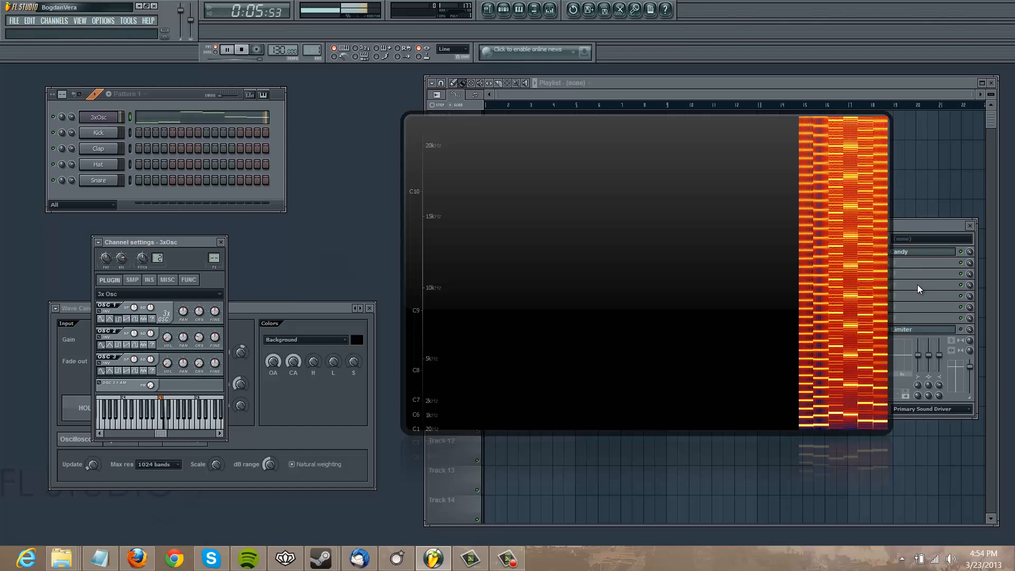
{"action": "key", "text": "space"}
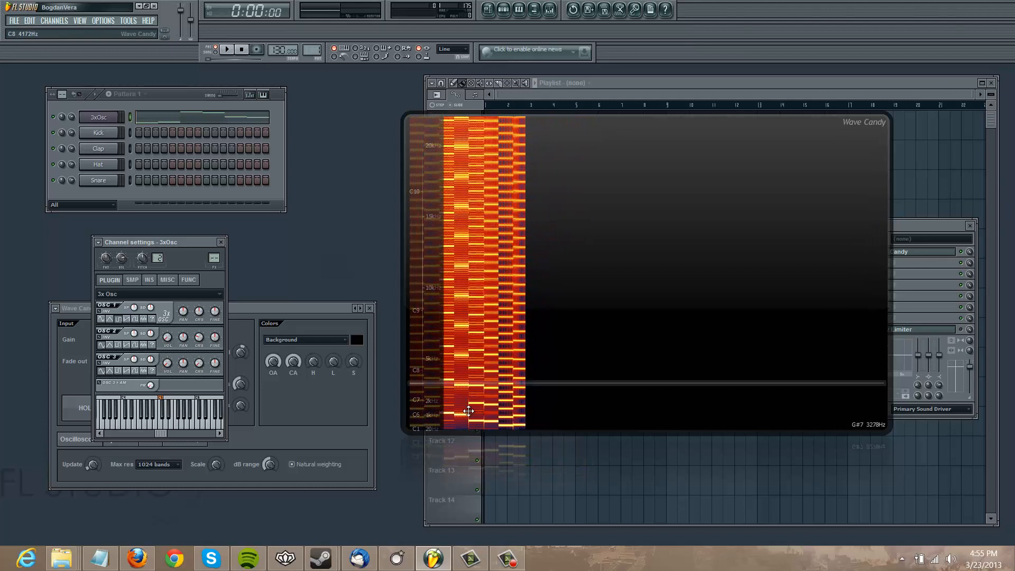
{"action": "left_click_drag", "start_coordinate": [467, 247], "coordinate": [490, 255]}
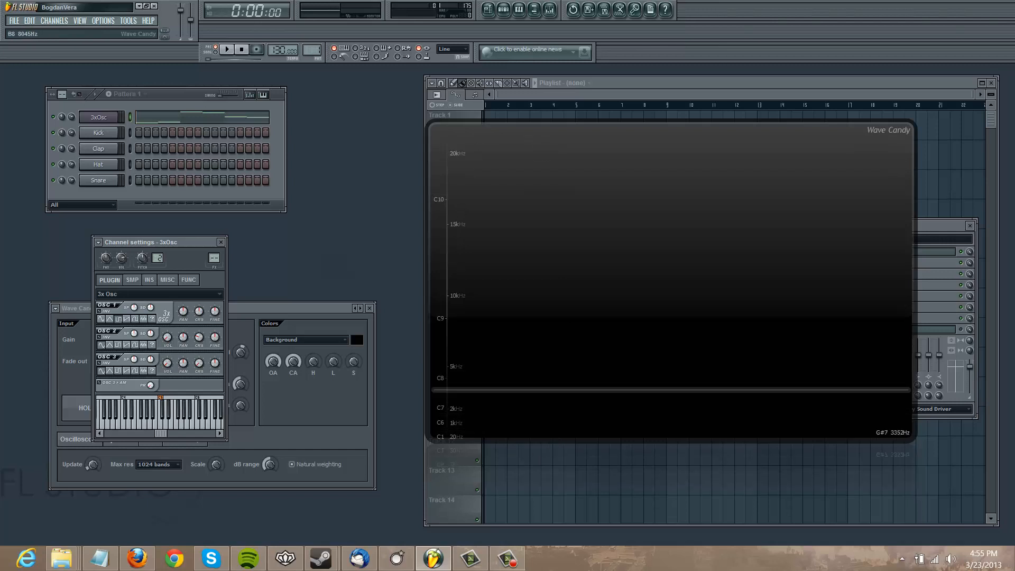
{"action": "left_click_drag", "start_coordinate": [642, 260], "coordinate": [617, 294]}
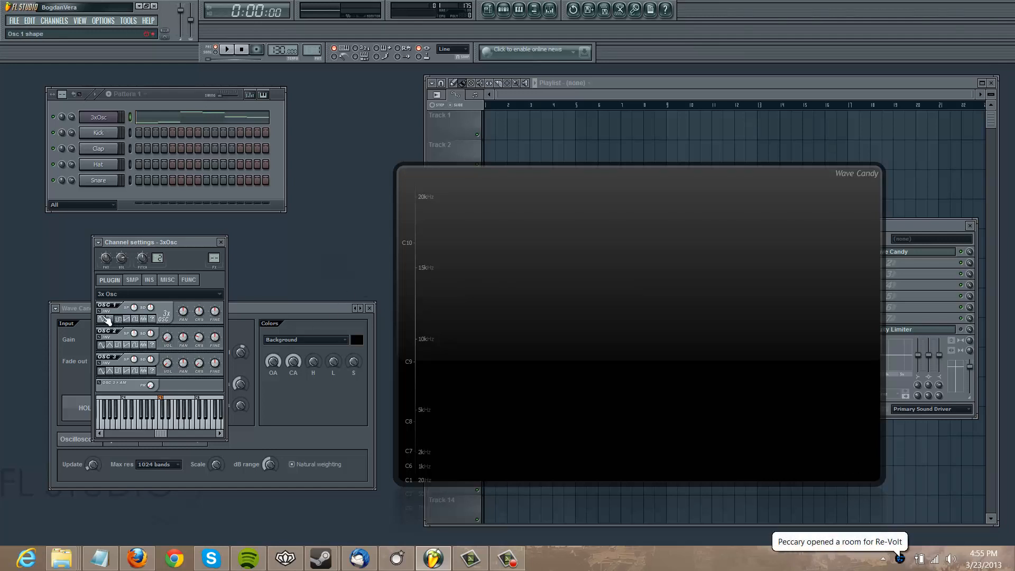
- Replace all notes in the 3xOsc piano roll with a single G3 note at the start of bar 1
{"action": "left_click_drag", "start_coordinate": [391, 167], "coordinate": [475, 133]}
{"action": "left_click", "coordinate": [208, 120]}
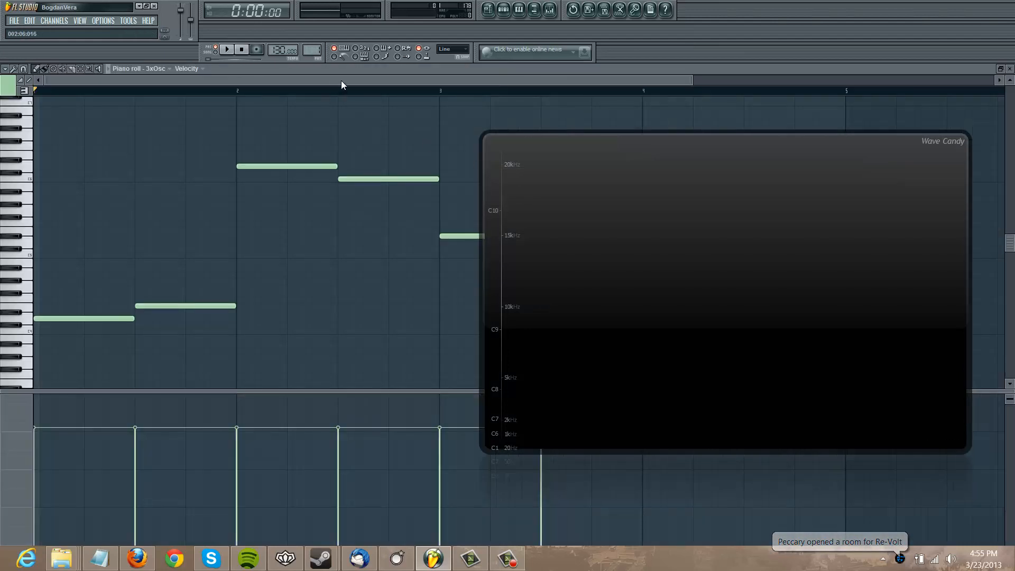
{"action": "key", "text": "ctrl+a"}
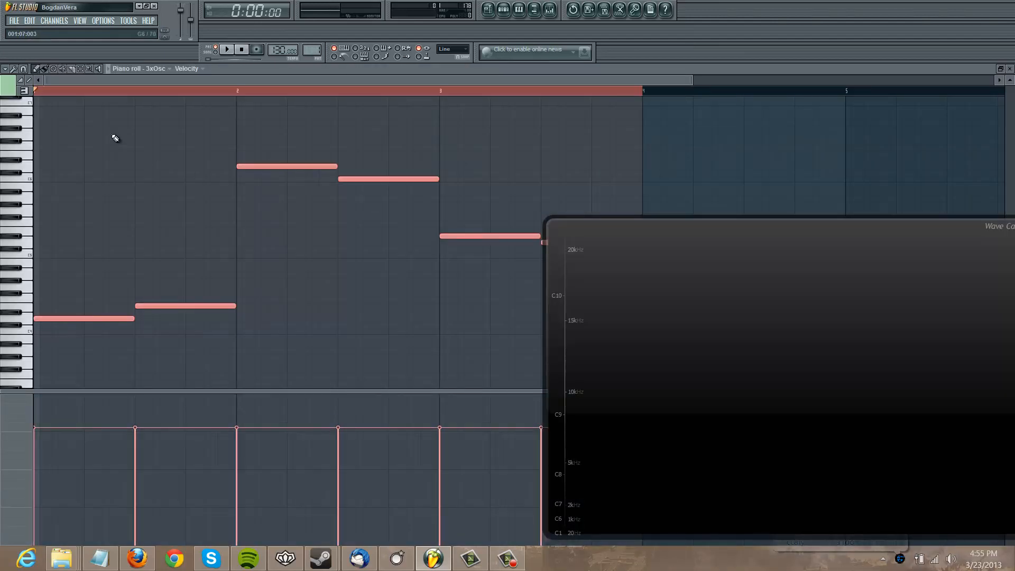
{"action": "key", "text": "Delete"}
{"action": "scroll", "coordinate": [79, 336], "scroll_direction": "down", "scroll_amount": 2}
{"action": "left_click", "coordinate": [76, 325]}
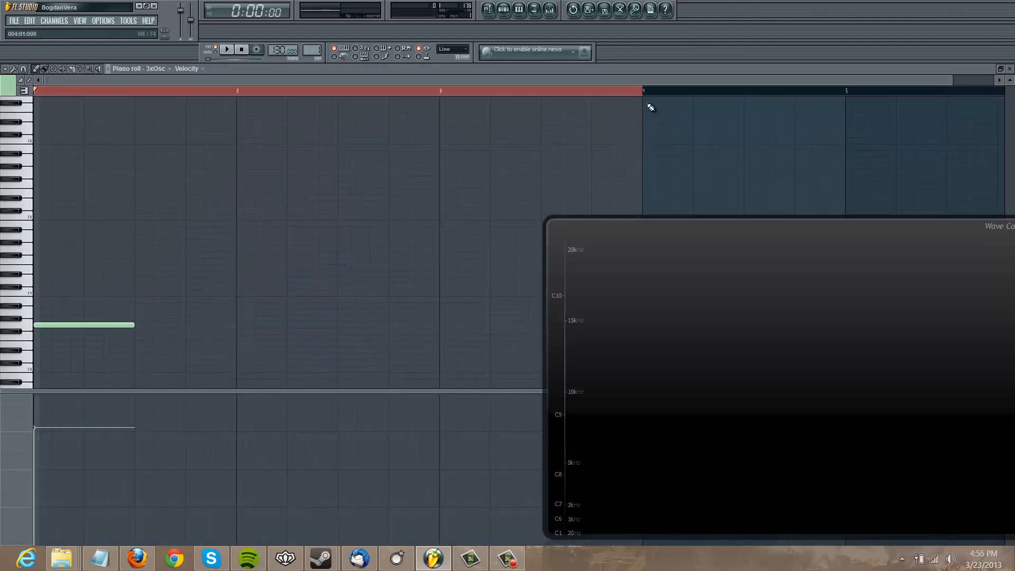
- Lengthen the G3 note to just past bar 11, moving the Wave Candy display out of its way
{"action": "left_click_drag", "start_coordinate": [951, 77], "coordinate": [994, 77]}
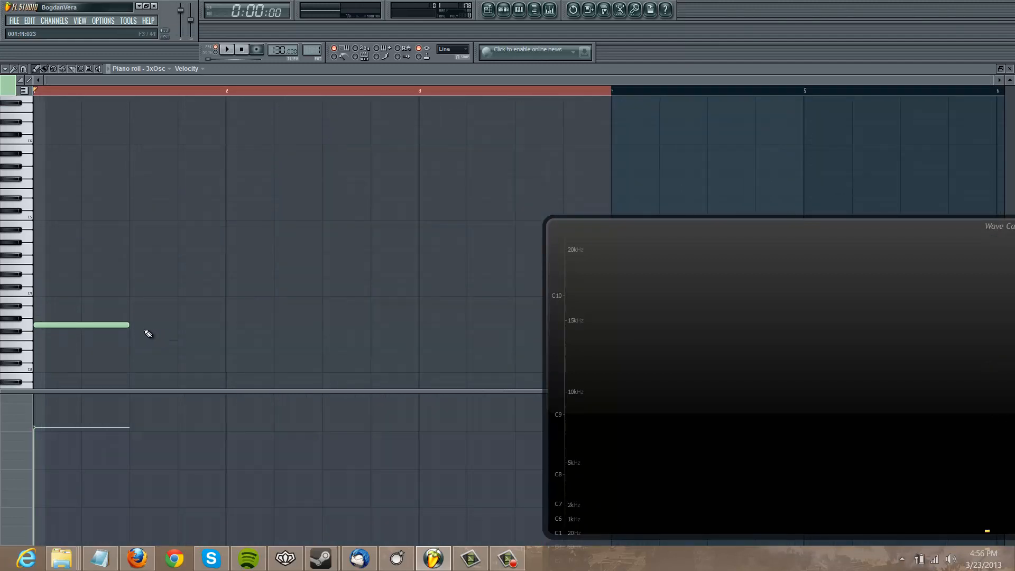
{"action": "left_click_drag", "start_coordinate": [130, 325], "coordinate": [994, 80]}
{"action": "left_click_drag", "start_coordinate": [737, 292], "coordinate": [689, 422]}
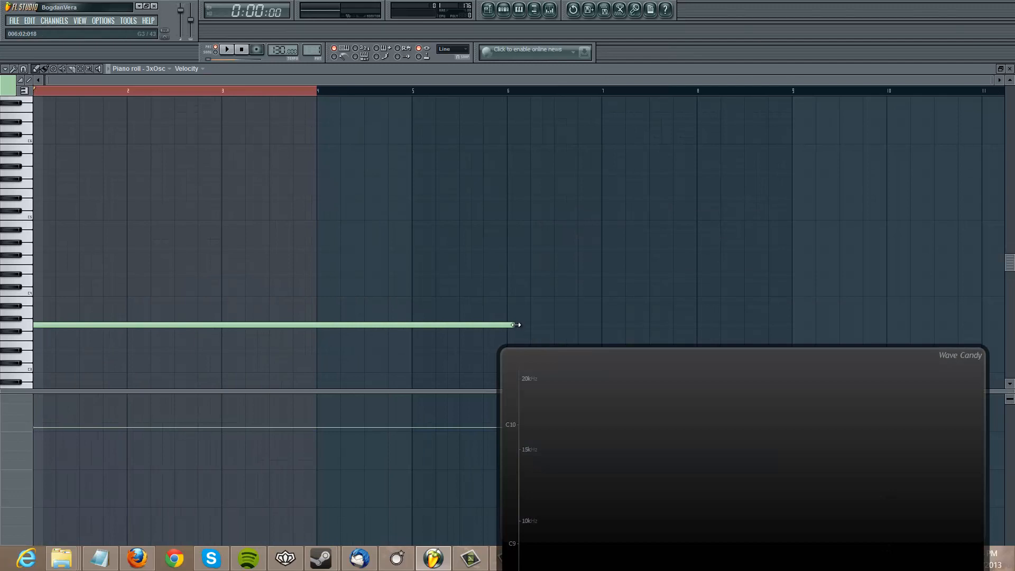
{"action": "left_click_drag", "start_coordinate": [515, 325], "coordinate": [1003, 325]}
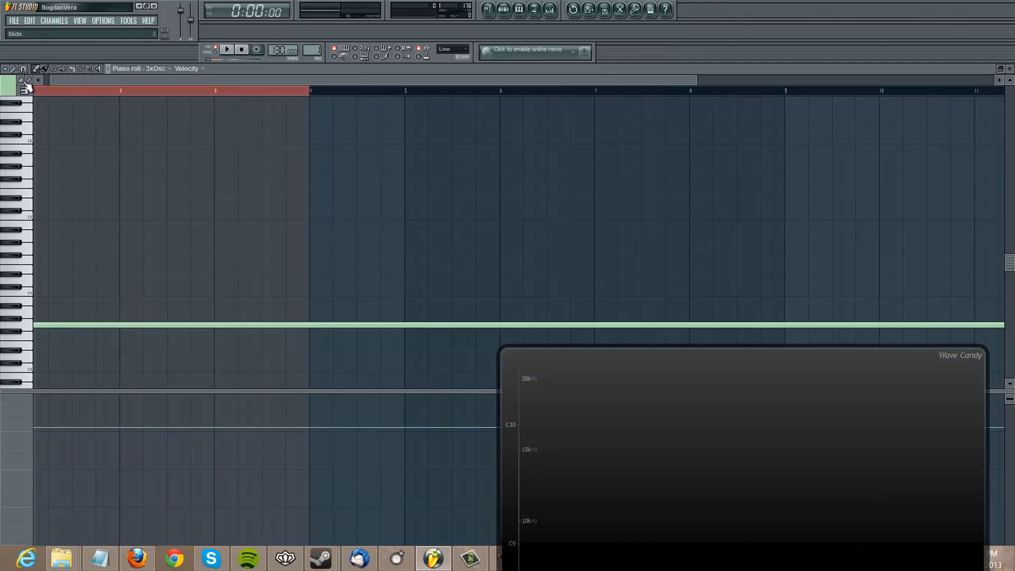
- Add a slide note several octaves above the G3 note from bar 1 and close the piano roll
{"action": "scroll", "coordinate": [80, 230], "scroll_direction": "up", "scroll_amount": 15}
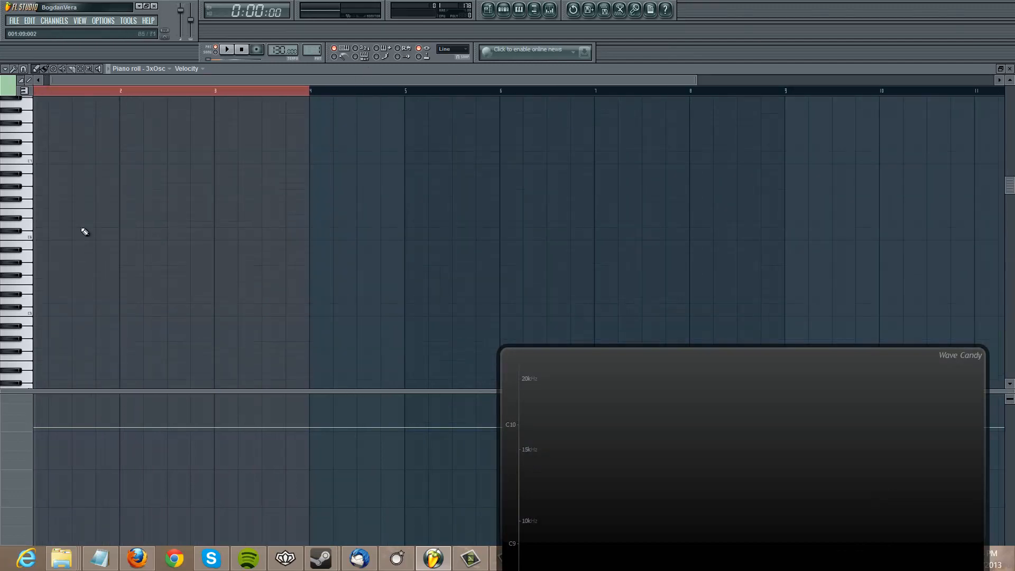
{"action": "left_click", "coordinate": [40, 98]}
{"action": "scroll", "coordinate": [177, 140], "scroll_direction": "down", "scroll_amount": 4}
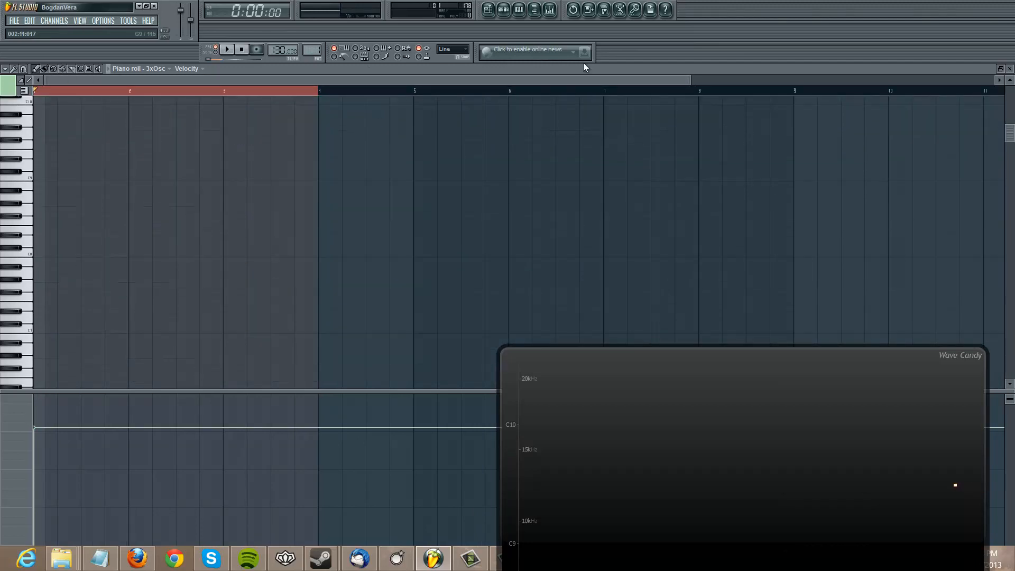
{"action": "left_click", "coordinate": [1010, 69]}
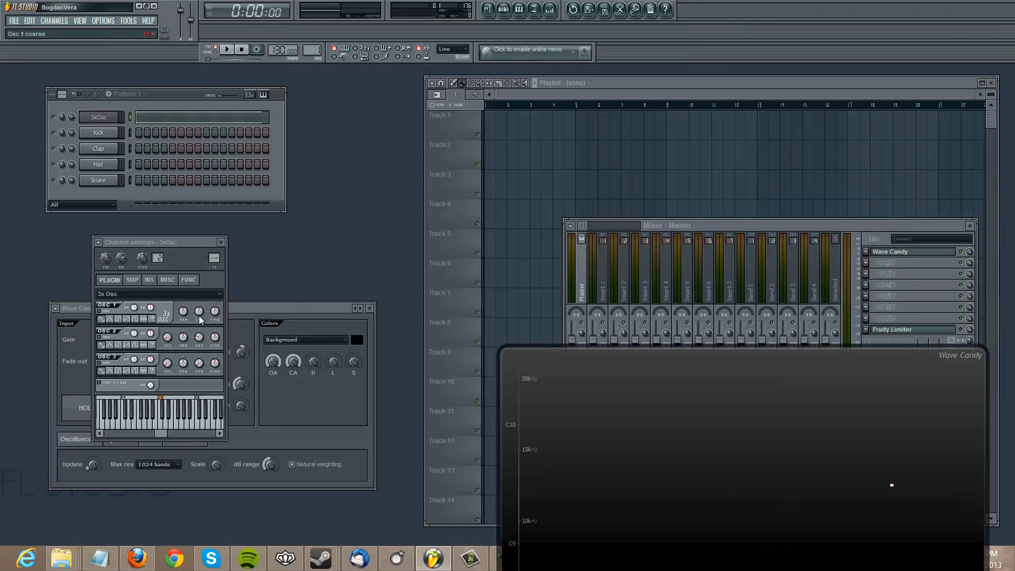
- Raise Osc 1's coarse pitch and bring the whole Wave Candy display back into view over the playlist
{"action": "left_click_drag", "start_coordinate": [202, 313], "coordinate": [200, 297]}
{"action": "left_click_drag", "start_coordinate": [698, 411], "coordinate": [675, 251]}
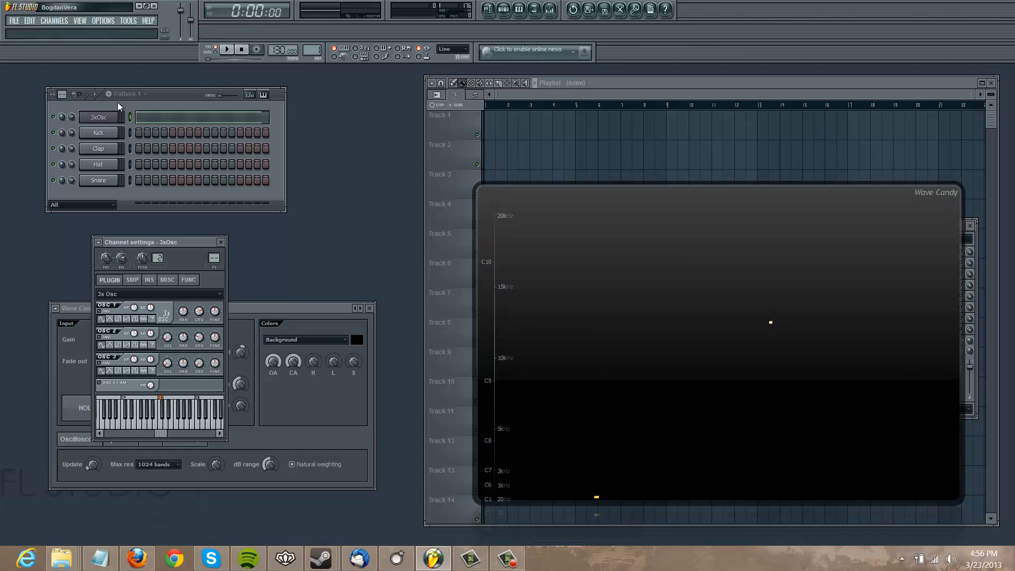
{"action": "left_click_drag", "start_coordinate": [167, 99], "coordinate": [165, 111]}
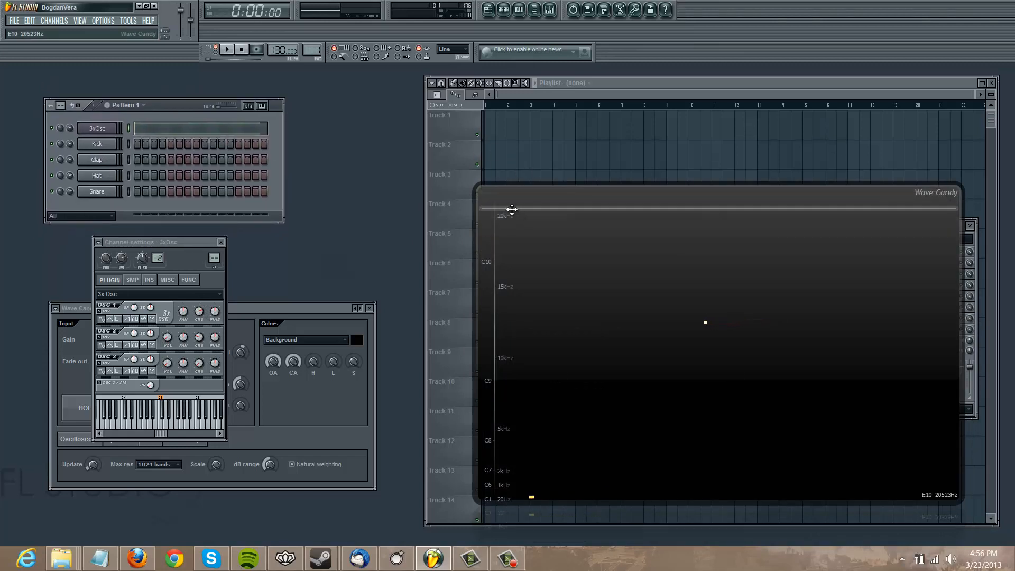
{"action": "left_click_drag", "start_coordinate": [185, 100], "coordinate": [185, 91]}
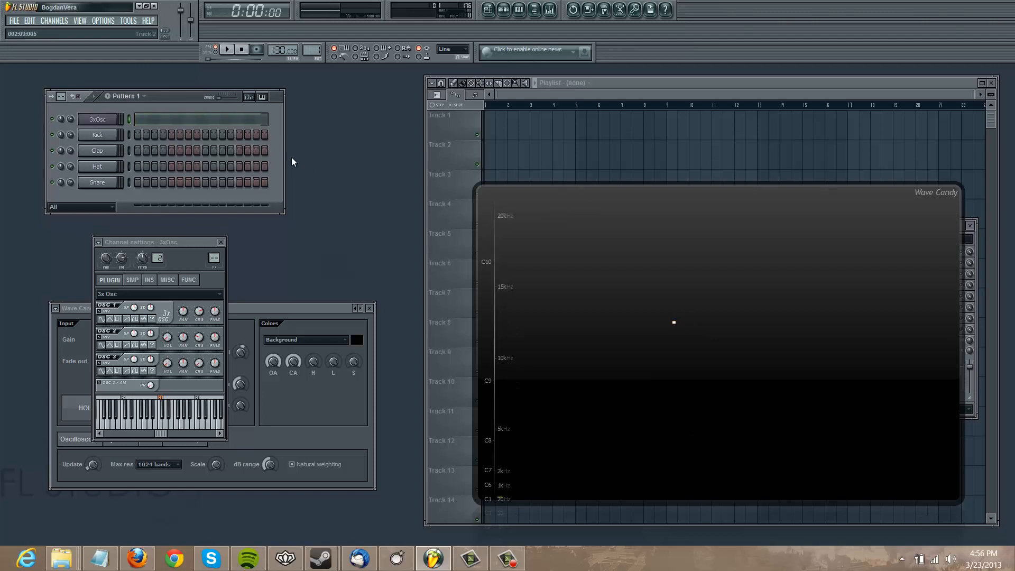
- Play the pattern to examine the rising pitch slide on the spectrum display, and stop playback
{"action": "key", "text": "space"}
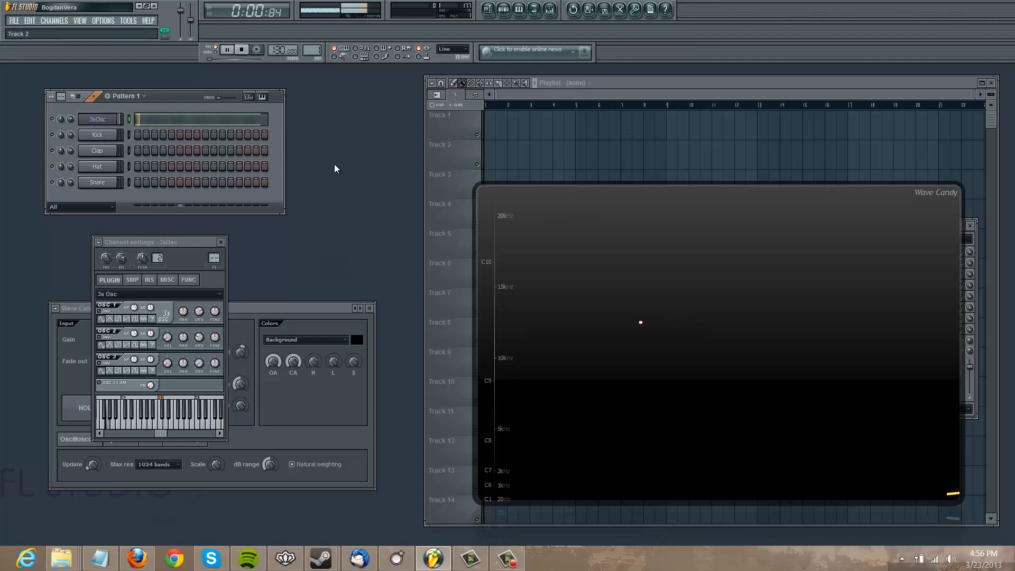
{"action": "left_click_drag", "start_coordinate": [632, 267], "coordinate": [541, 209]}
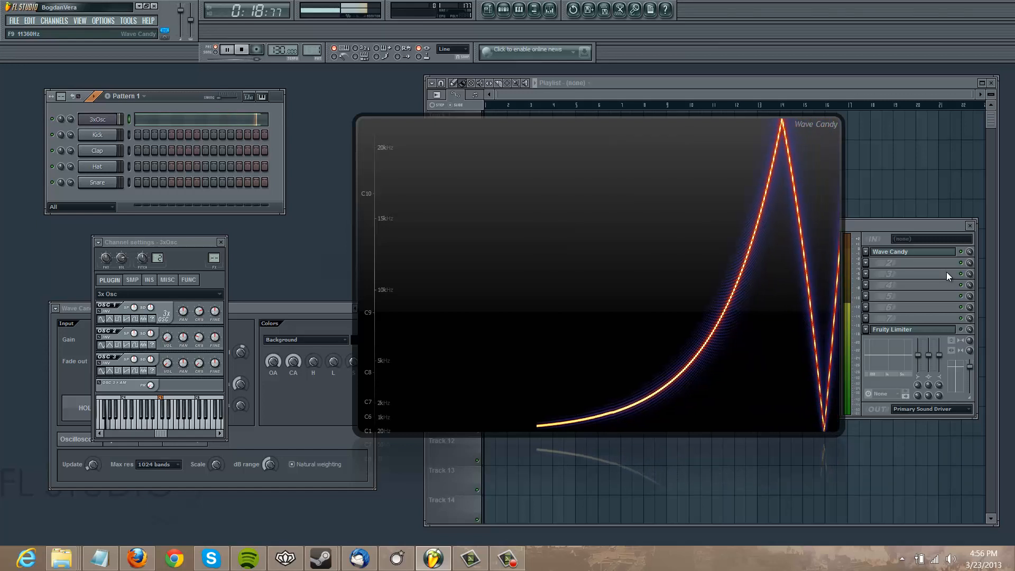
{"action": "key", "text": "space"}
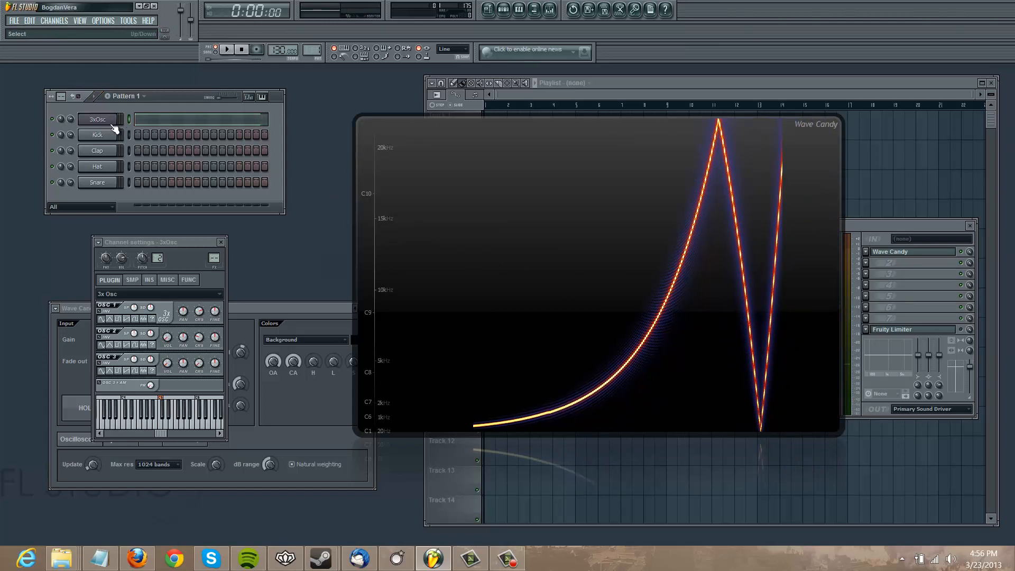
{"action": "left_click", "coordinate": [146, 120]}
{"action": "scroll", "coordinate": [324, 192], "scroll_direction": "up", "scroll_amount": 4}
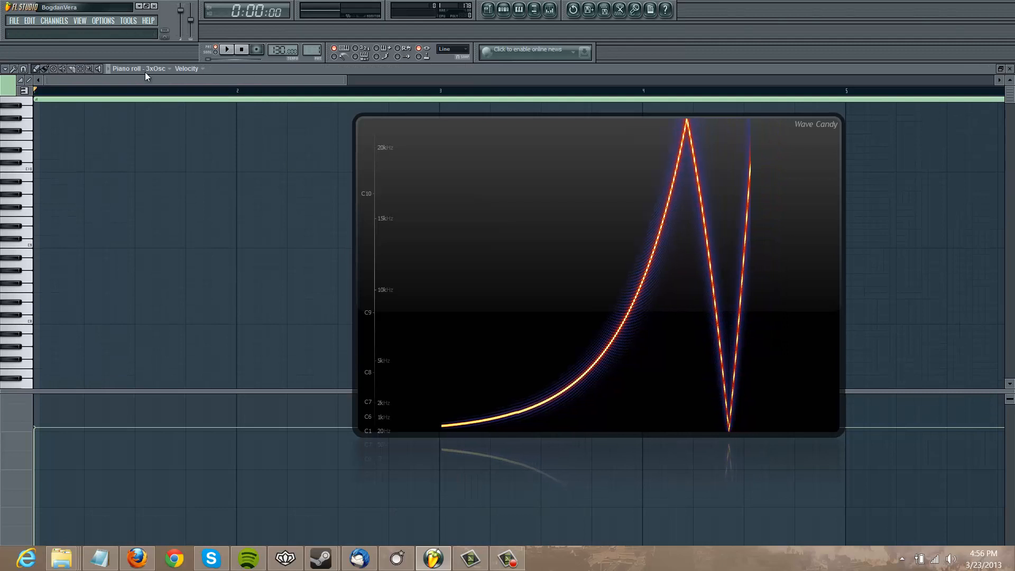
{"action": "left_click", "coordinate": [1010, 69]}
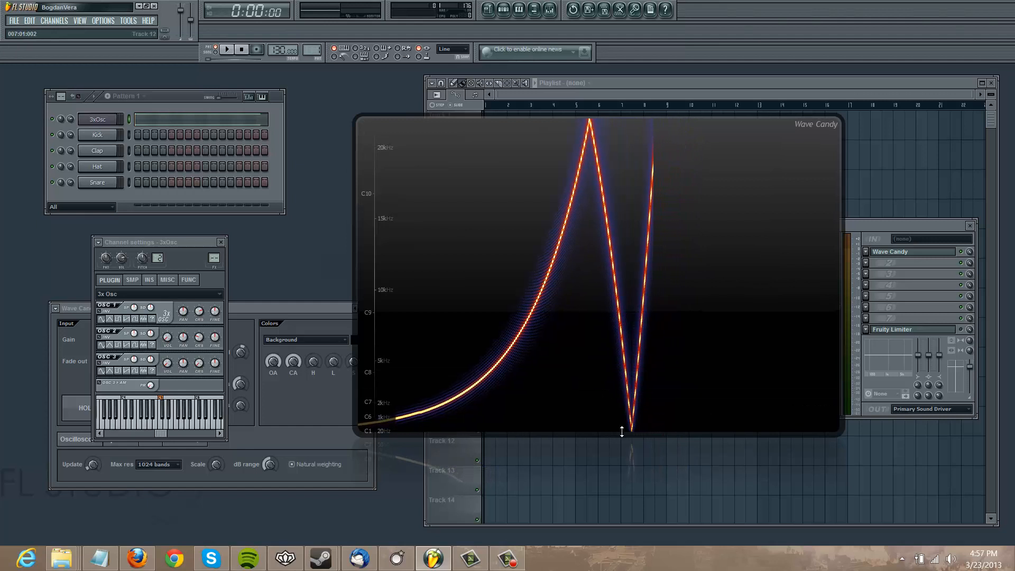
{"action": "left_click_drag", "start_coordinate": [621, 241], "coordinate": [661, 277]}
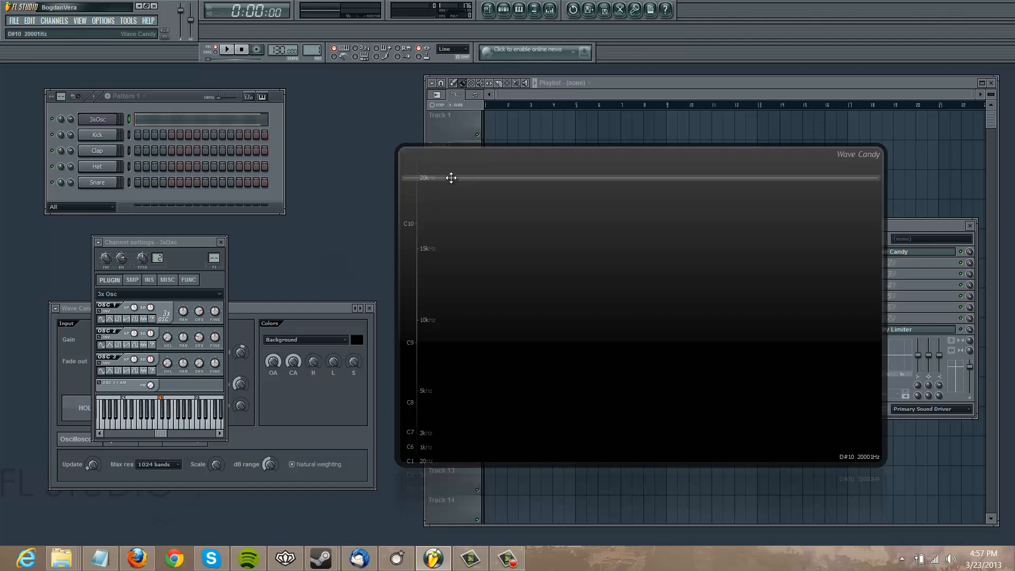
{"action": "left_click_drag", "start_coordinate": [516, 210], "coordinate": [538, 215]}
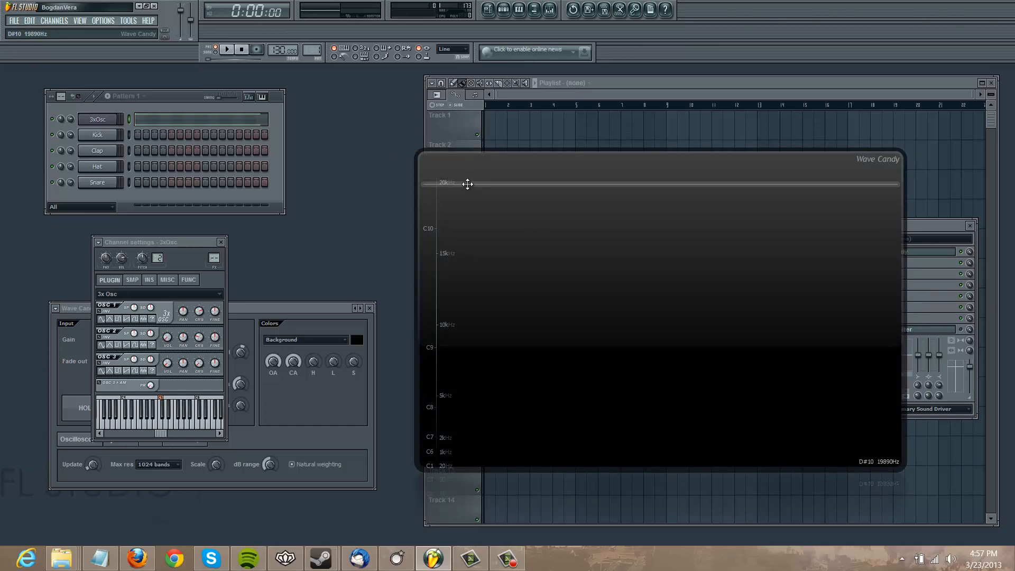
{"action": "left_click_drag", "start_coordinate": [501, 175], "coordinate": [524, 171]}
- Open the audio settings to check the sample rate, then close them
{"action": "left_click", "coordinate": [103, 21]}
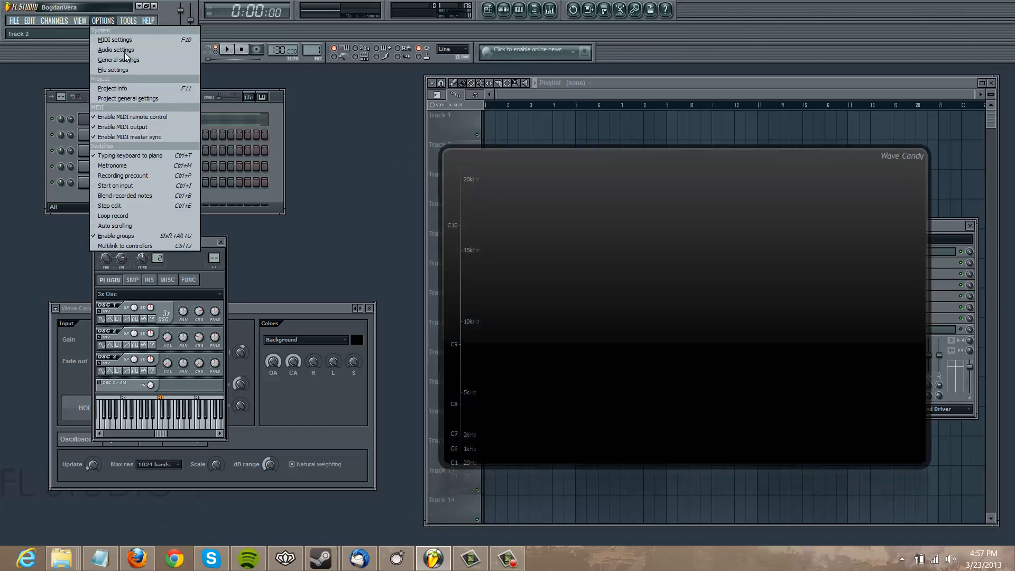
{"action": "left_click", "coordinate": [121, 51]}
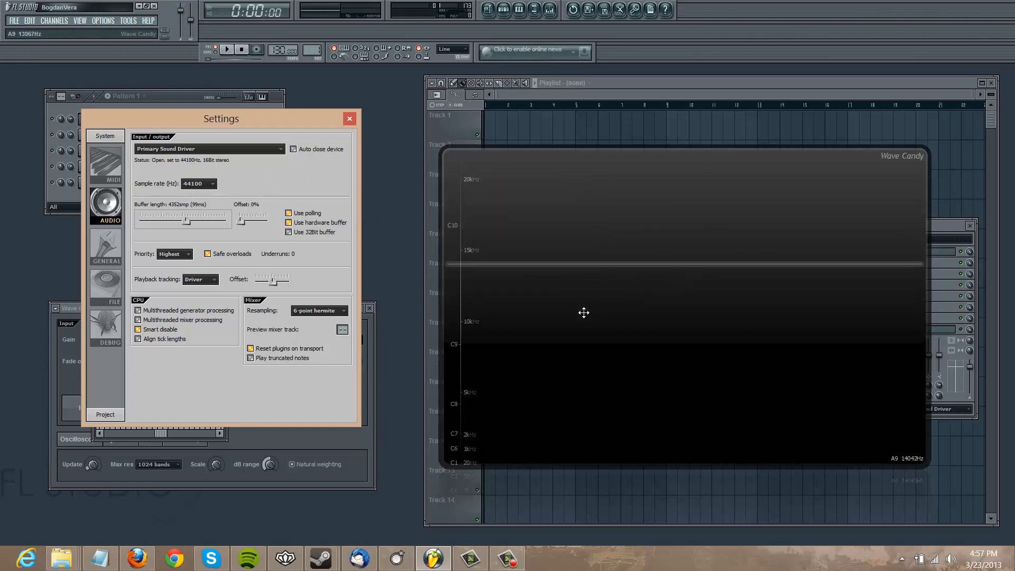
{"action": "left_click", "coordinate": [351, 119]}
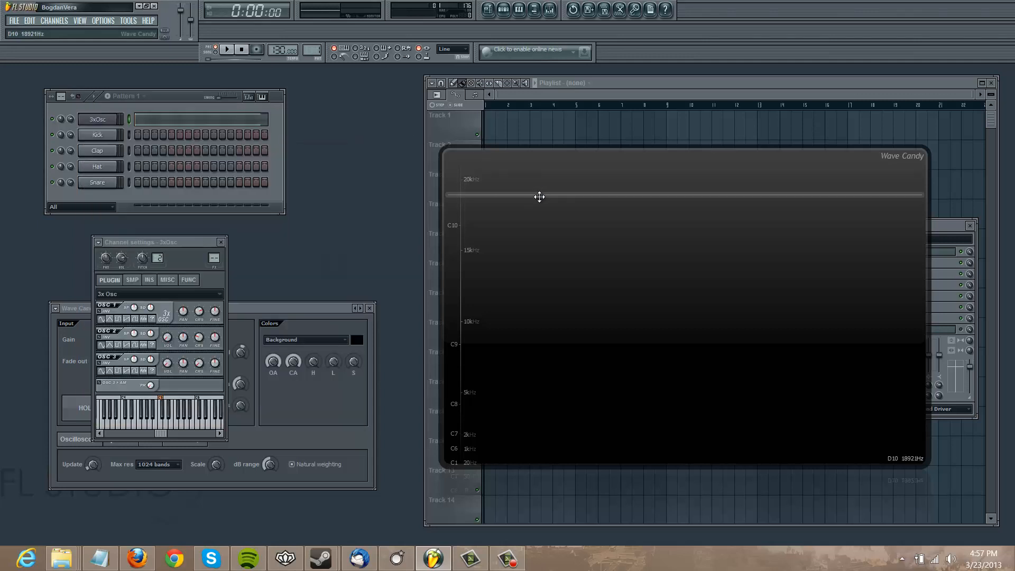
{"action": "left_click_drag", "start_coordinate": [539, 195], "coordinate": [493, 218]}
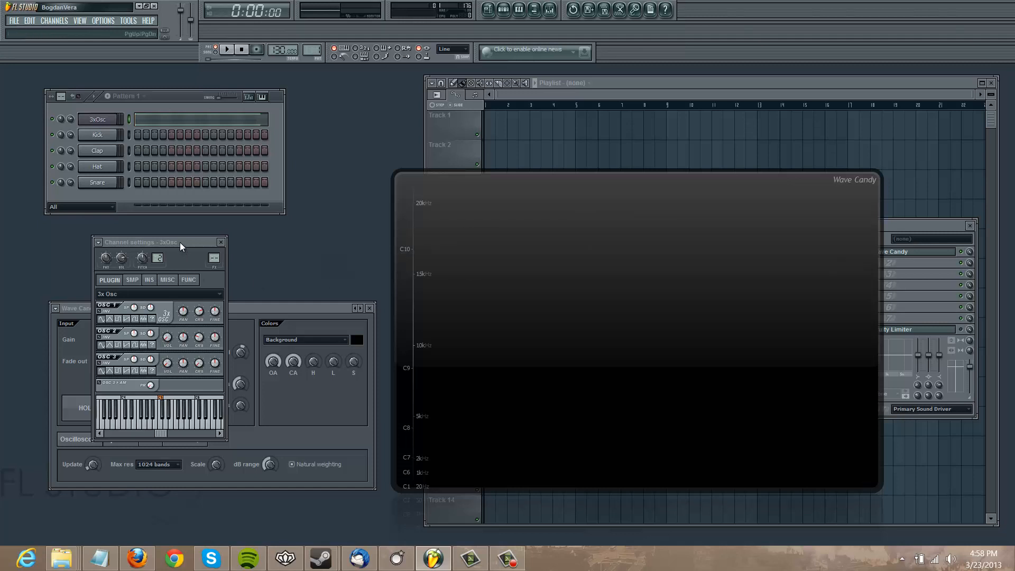
{"action": "left_click_drag", "start_coordinate": [180, 242], "coordinate": [197, 235]}
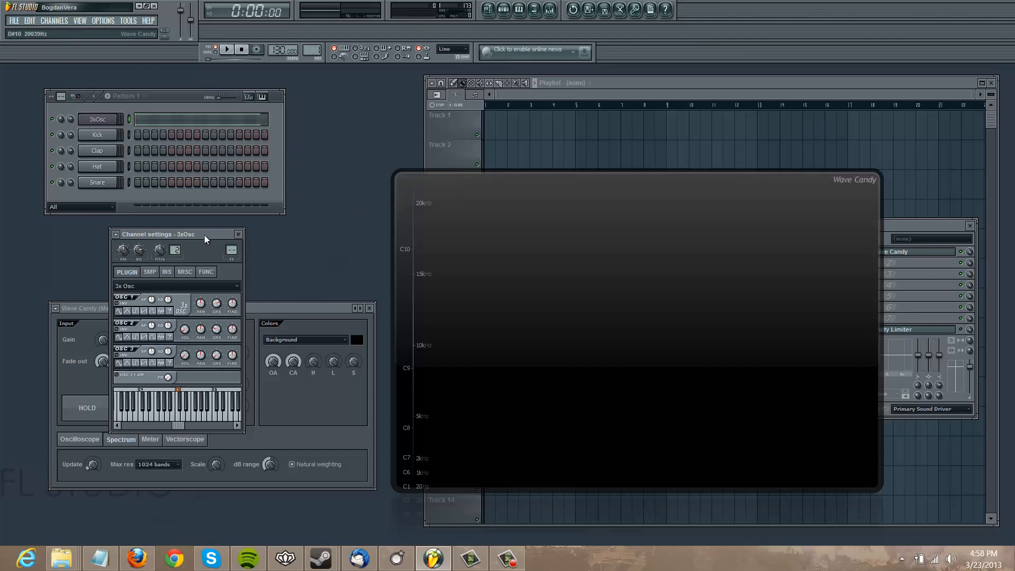
{"action": "mouse_move", "coordinate": [204, 235]}
{"action": "left_mouse_down"}
{"action": "mouse_move", "coordinate": [186, 237]}
{"action": "mouse_move", "coordinate": [230, 248]}
{"action": "mouse_move", "coordinate": [210, 247]}
{"action": "left_mouse_up"}
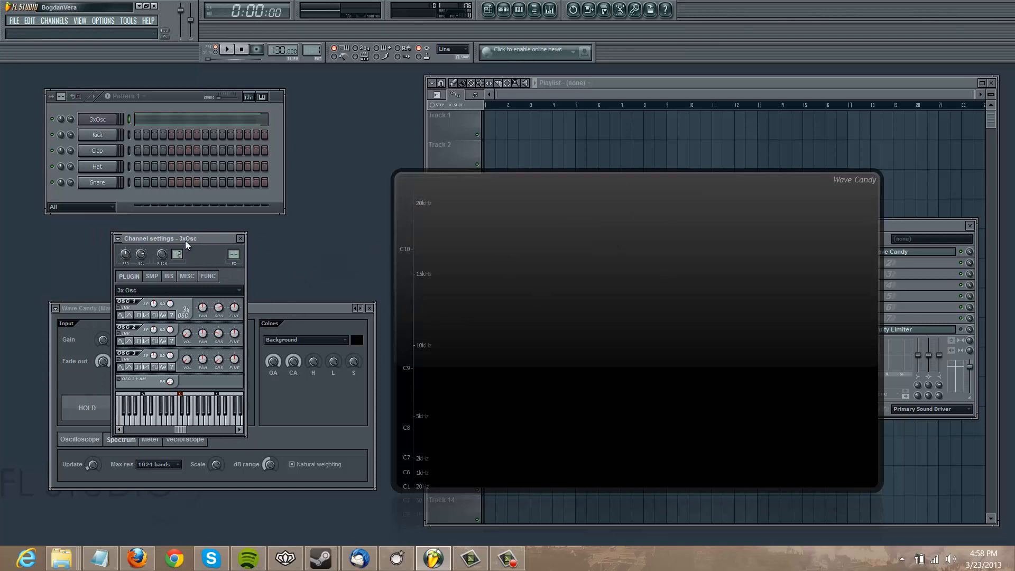
{"action": "left_click_drag", "start_coordinate": [184, 238], "coordinate": [176, 237]}
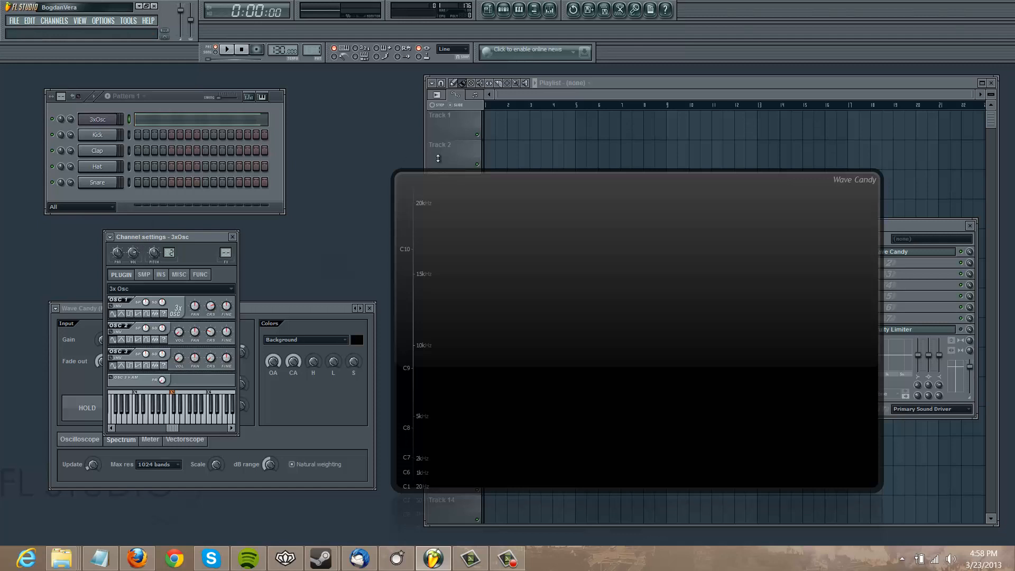
{"action": "left_click_drag", "start_coordinate": [164, 236], "coordinate": [157, 234]}
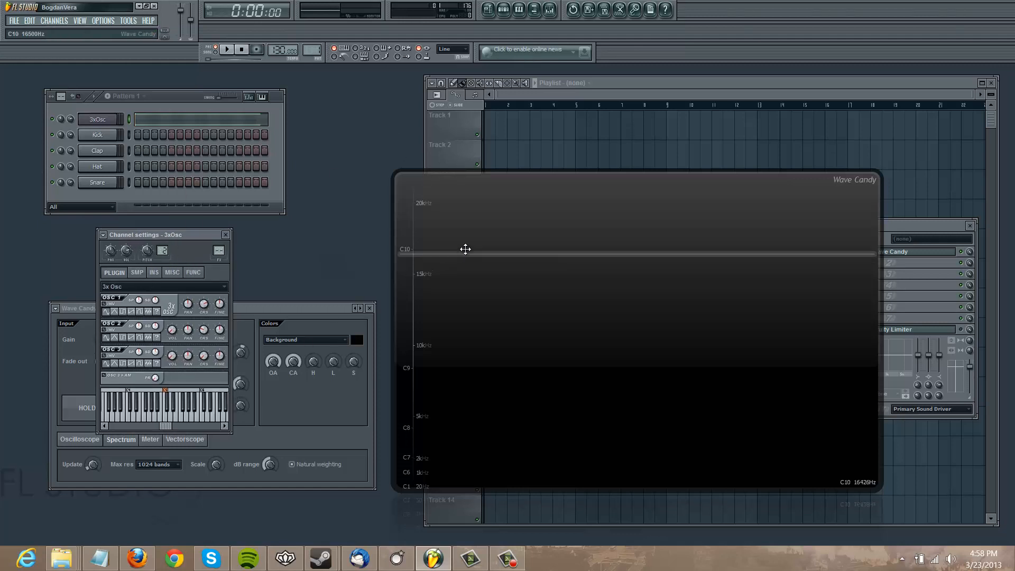
{"action": "left_click_drag", "start_coordinate": [134, 237], "coordinate": [141, 242]}
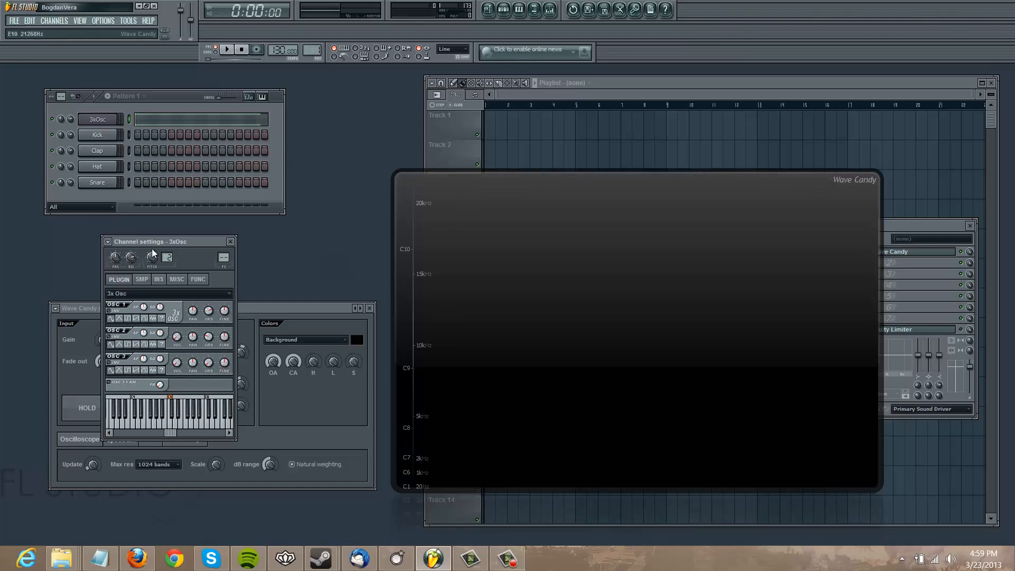
{"action": "left_click_drag", "start_coordinate": [166, 244], "coordinate": [158, 241]}
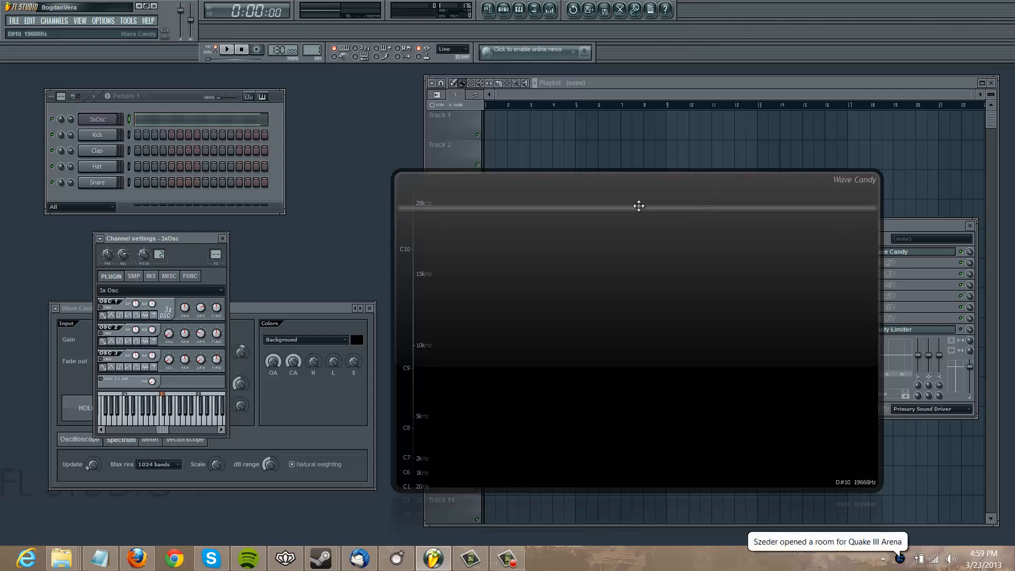
- Close the 3x Osc settings, replace that channel's generator with Sytrus, and clear the channel's existing notes
{"action": "left_click", "coordinate": [222, 239]}
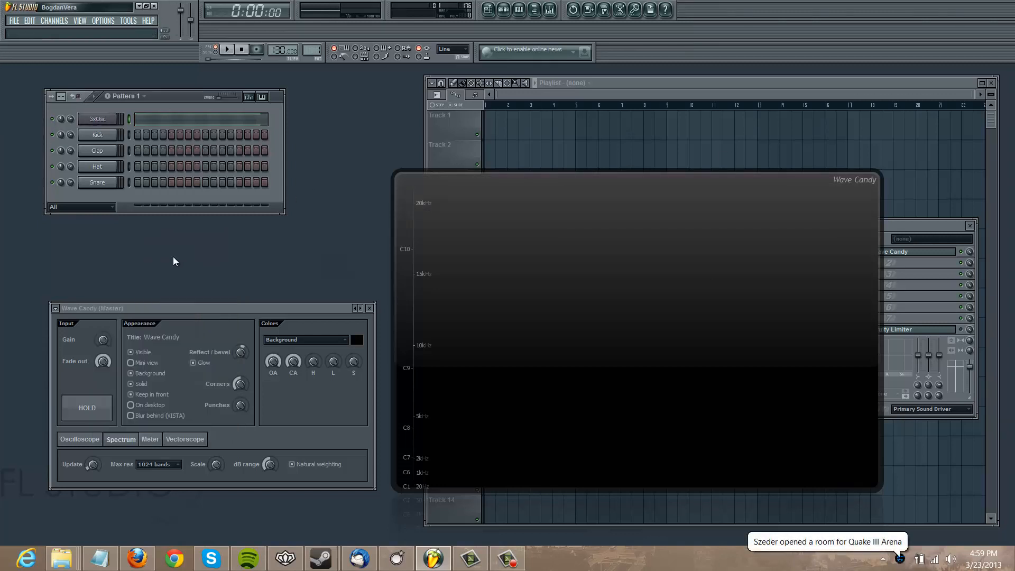
{"action": "right_click", "coordinate": [115, 118]}
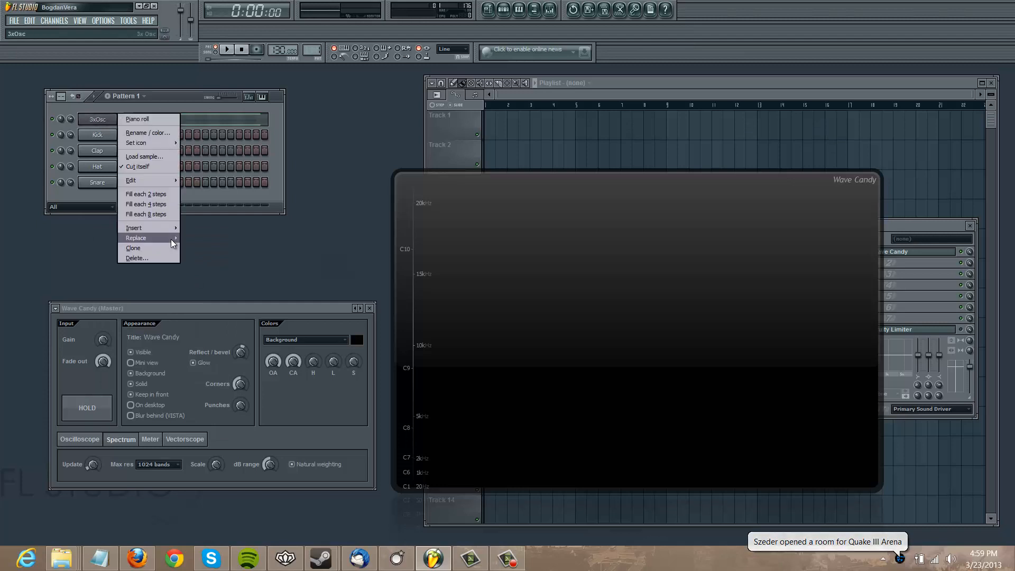
{"action": "mouse_move", "coordinate": [170, 239]}
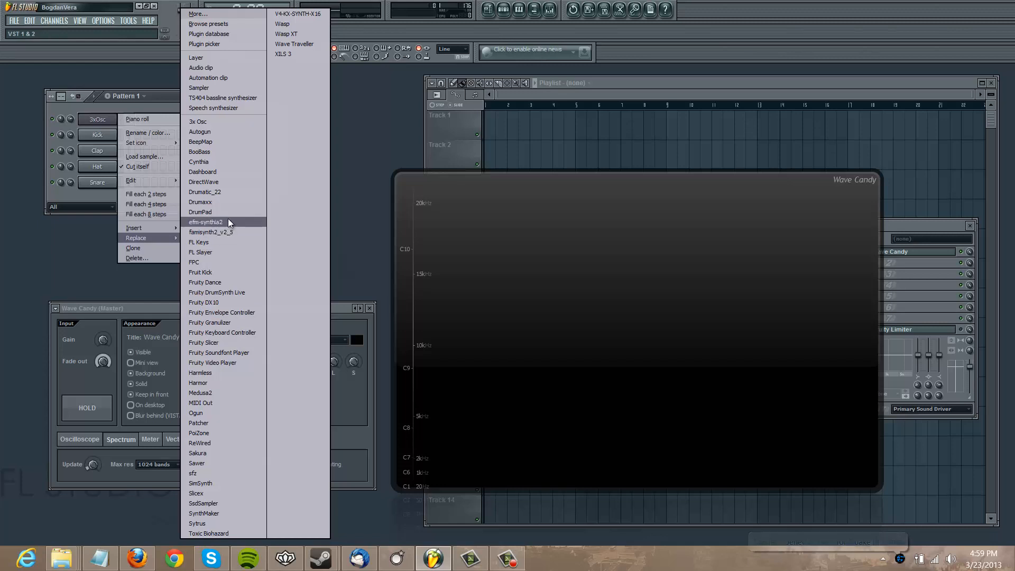
{"action": "left_click", "coordinate": [207, 525]}
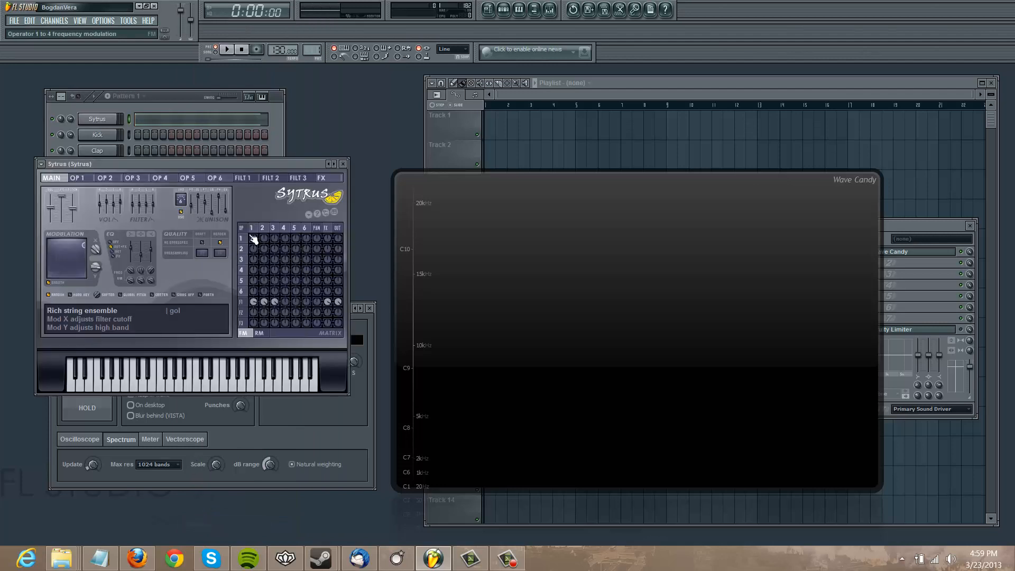
{"action": "left_click", "coordinate": [170, 122]}
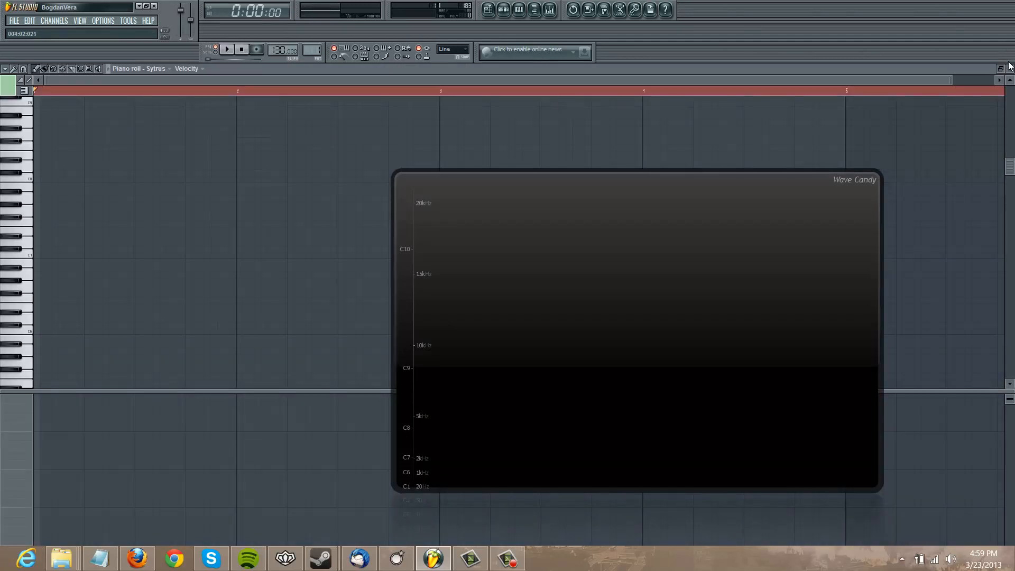
{"action": "left_click", "coordinate": [1010, 67]}
- Play several notes live on the Sytrus channel to examine its harmonics on the spectrum display
{"action": "key", "text": "z"}
{"action": "key", "text": "e"}
{"action": "key", "text": "n"}
{"action": "key", "text": "r"}
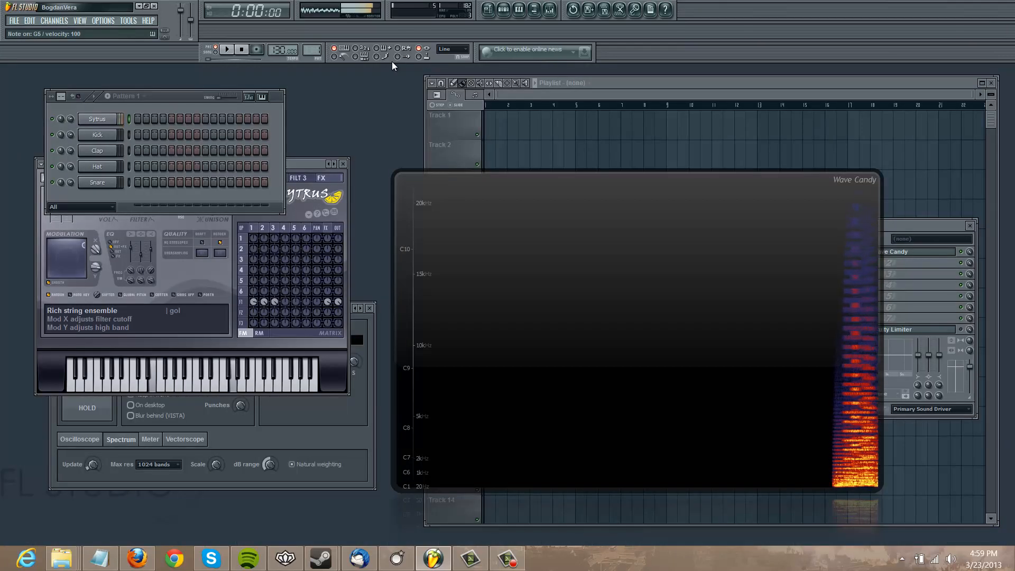
{"action": "key", "text": "e"}
{"action": "key", "text": "q"}
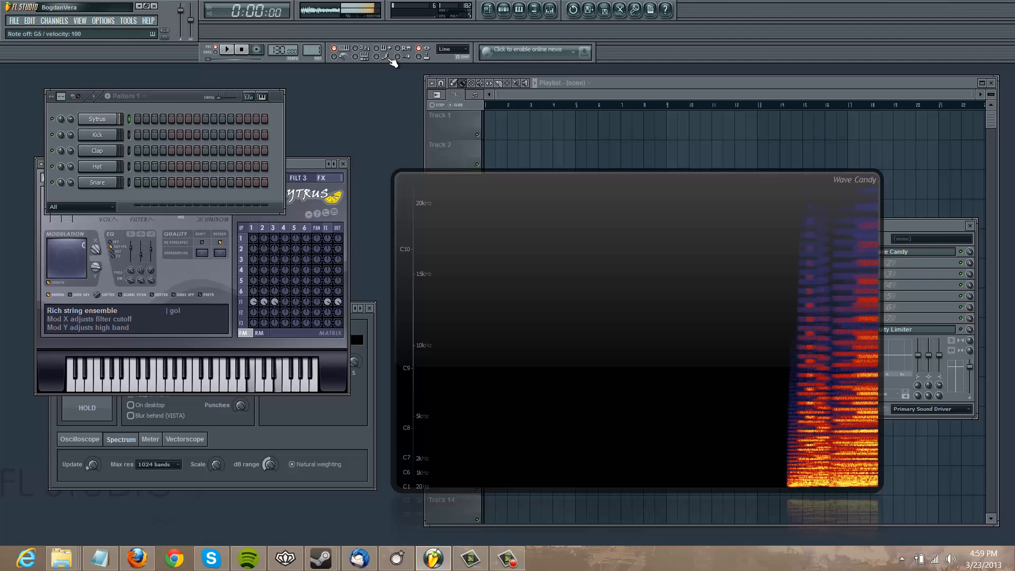
{"action": "key", "text": "5"}
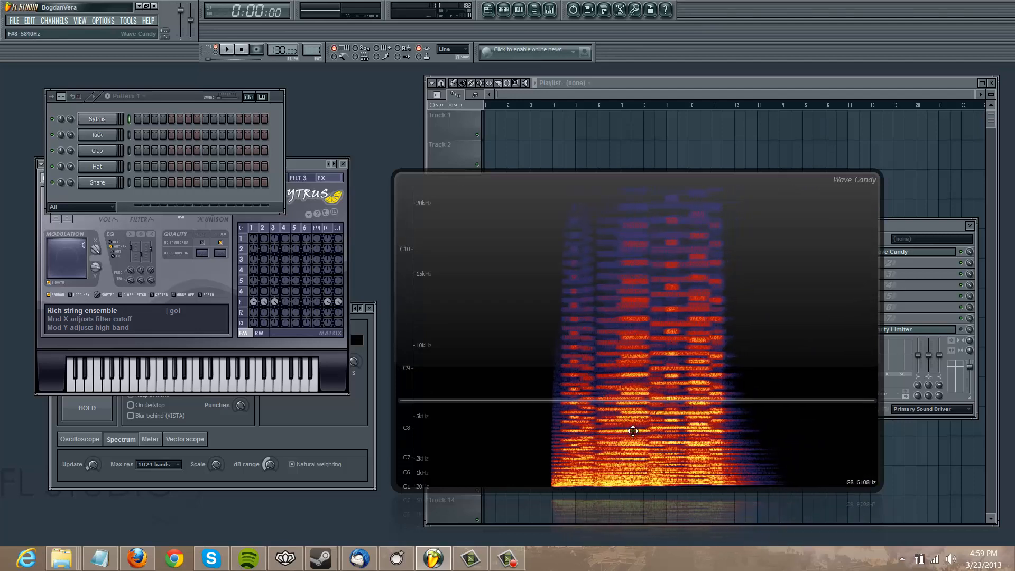
- Nudge the Wave Candy display upward and move the Sytrus window below the channel list so both are fully in view
{"action": "left_click_drag", "start_coordinate": [635, 432], "coordinate": [632, 417]}
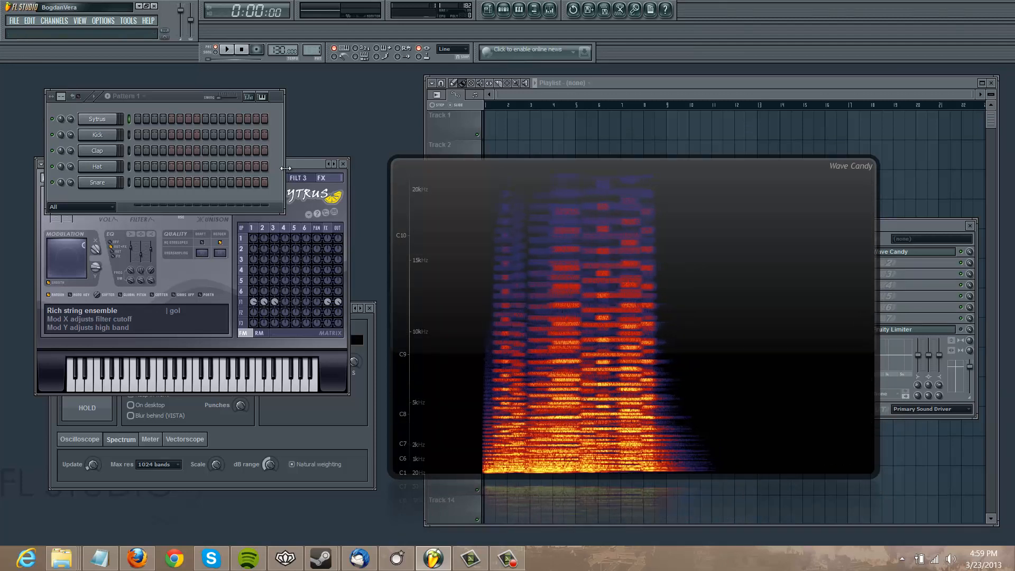
{"action": "left_click_drag", "start_coordinate": [303, 204], "coordinate": [314, 267]}
{"action": "left_click_drag", "start_coordinate": [106, 228], "coordinate": [104, 228]}
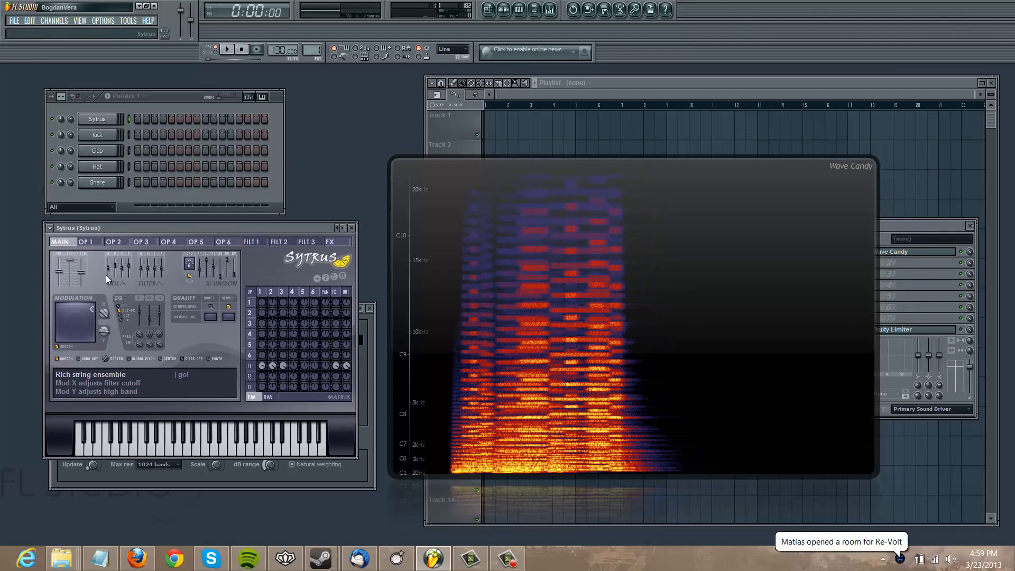
- Look through Sytrus's operator settings, including OP 1, compare notes on the spectrum display, and return to the synth's main page
{"action": "left_click", "coordinate": [98, 241]}
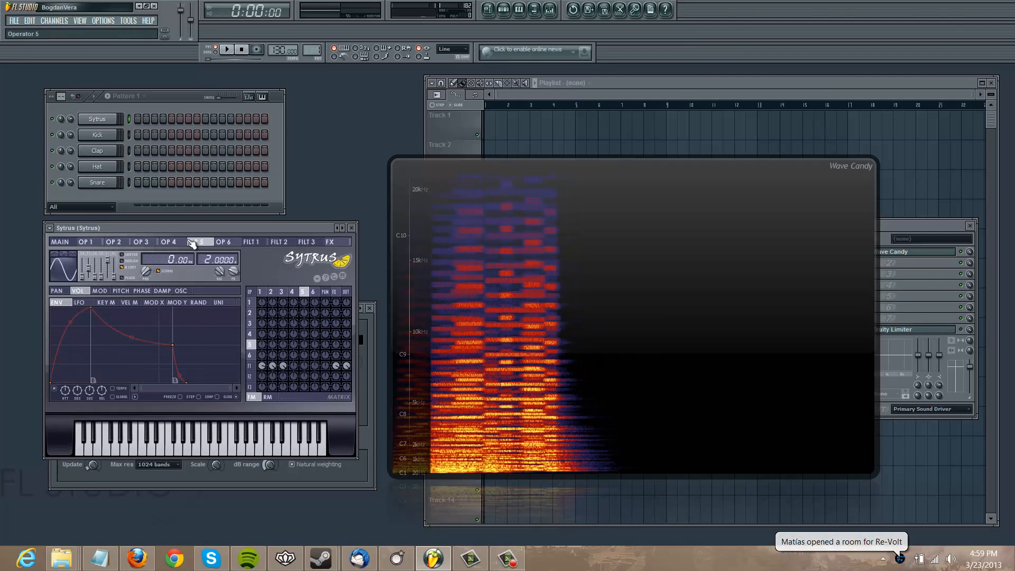
{"action": "left_click", "coordinate": [139, 242]}
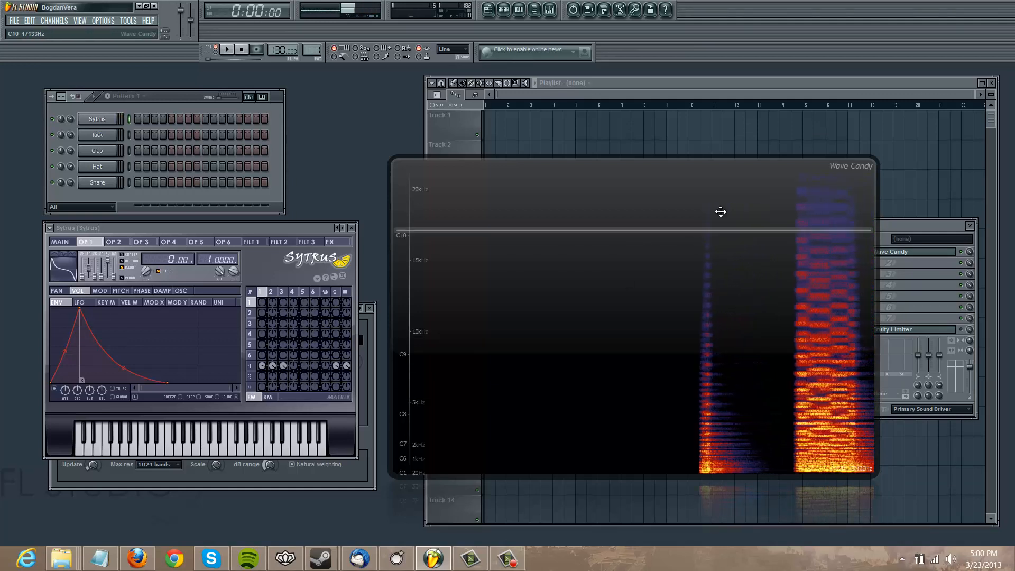
{"action": "left_click_drag", "start_coordinate": [719, 221], "coordinate": [707, 226]}
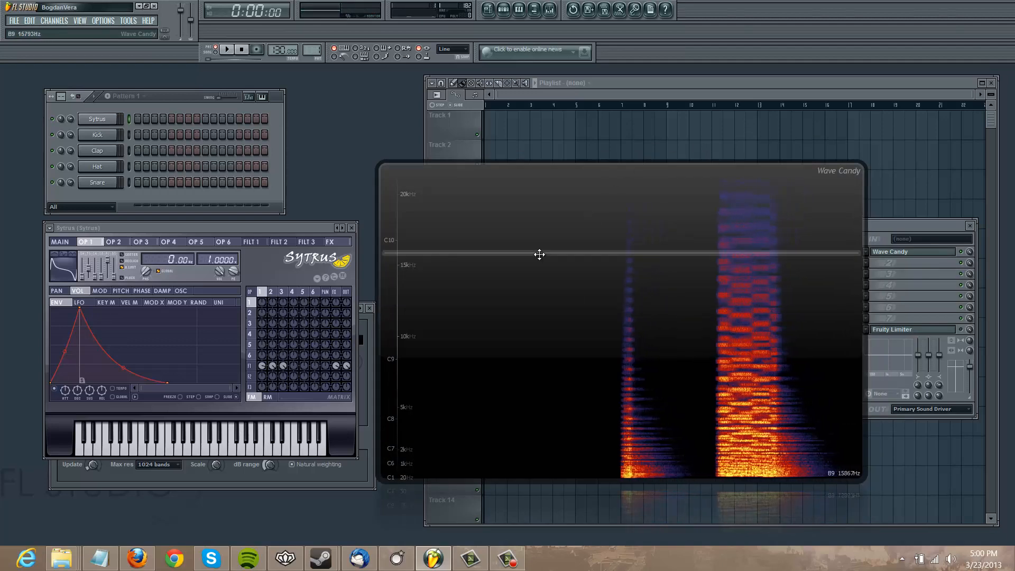
{"action": "left_click_drag", "start_coordinate": [539, 254], "coordinate": [529, 258]}
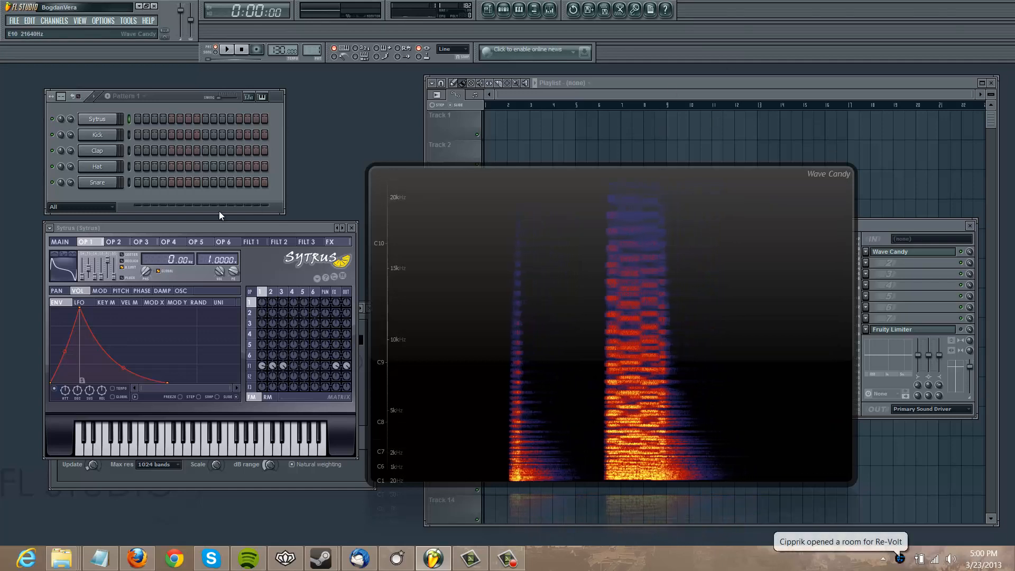
{"action": "left_click", "coordinate": [60, 242]}
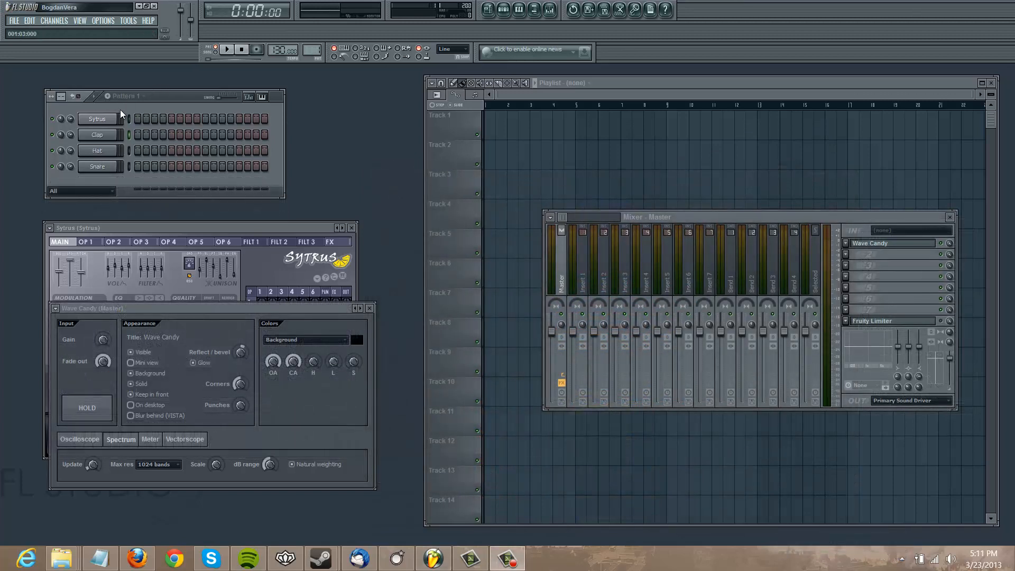
- Open the Clap channel's settings and move the Wave Candy display and the settings window apart
{"action": "right_click", "coordinate": [118, 131]}
{"action": "mouse_move", "coordinate": [166, 242]}
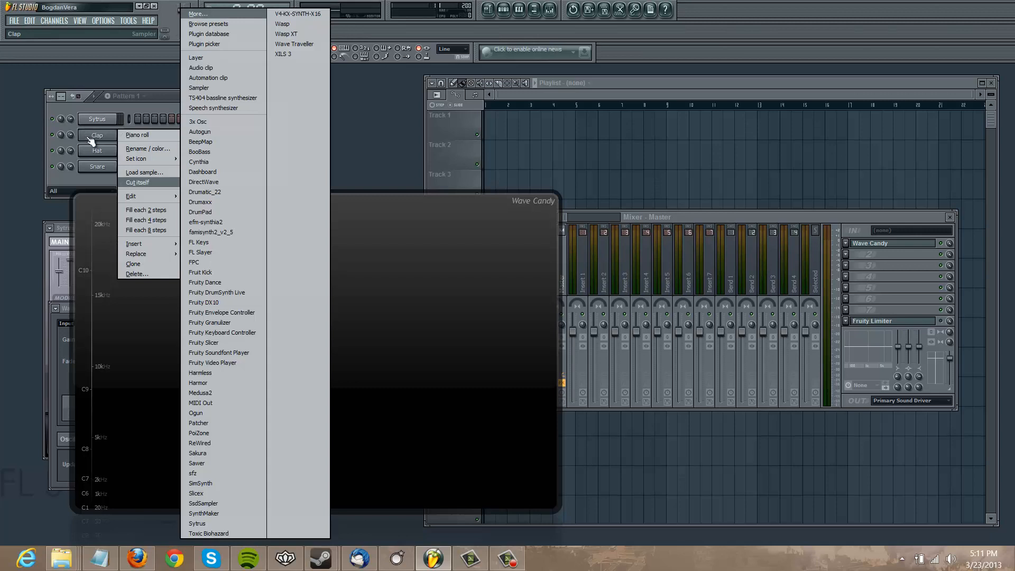
{"action": "left_click", "coordinate": [89, 137]}
{"action": "left_click_drag", "start_coordinate": [483, 244], "coordinate": [726, 293]}
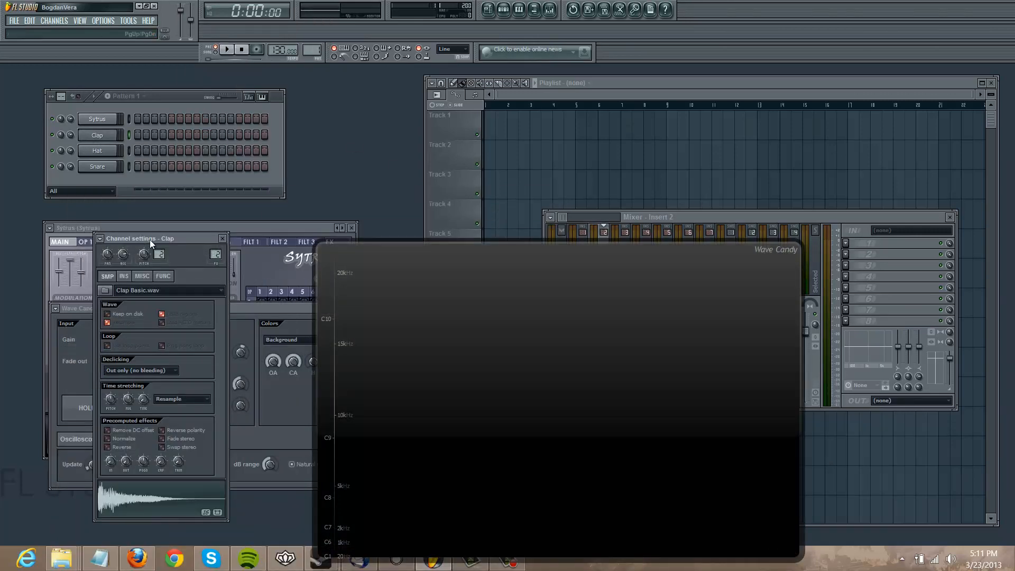
{"action": "left_click_drag", "start_coordinate": [150, 239], "coordinate": [262, 162]}
- Preview samples in the Legacy Vocals folder and load VOC_GiveYouPleasure.wav into the Clap channel
{"action": "left_click", "coordinate": [217, 213]}
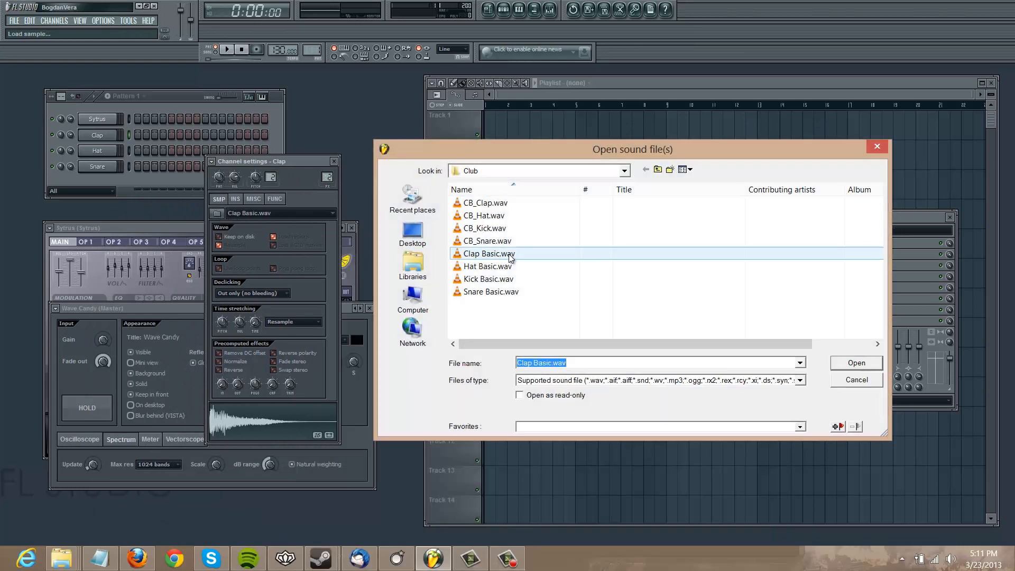
{"action": "left_click", "coordinate": [658, 171]}
{"action": "scroll", "coordinate": [506, 320], "scroll_direction": "down", "scroll_amount": 3}
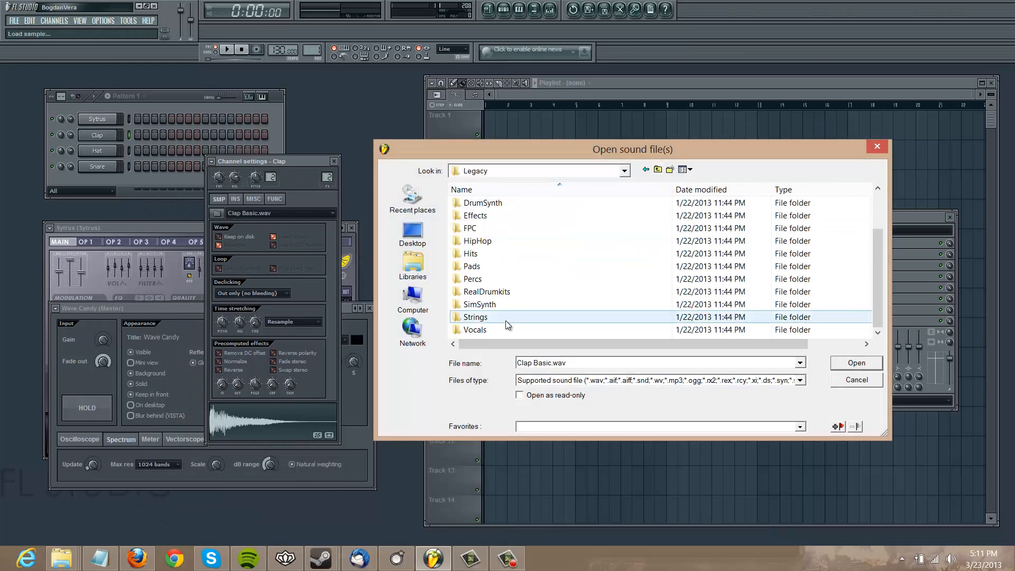
{"action": "double_click", "coordinate": [503, 330]}
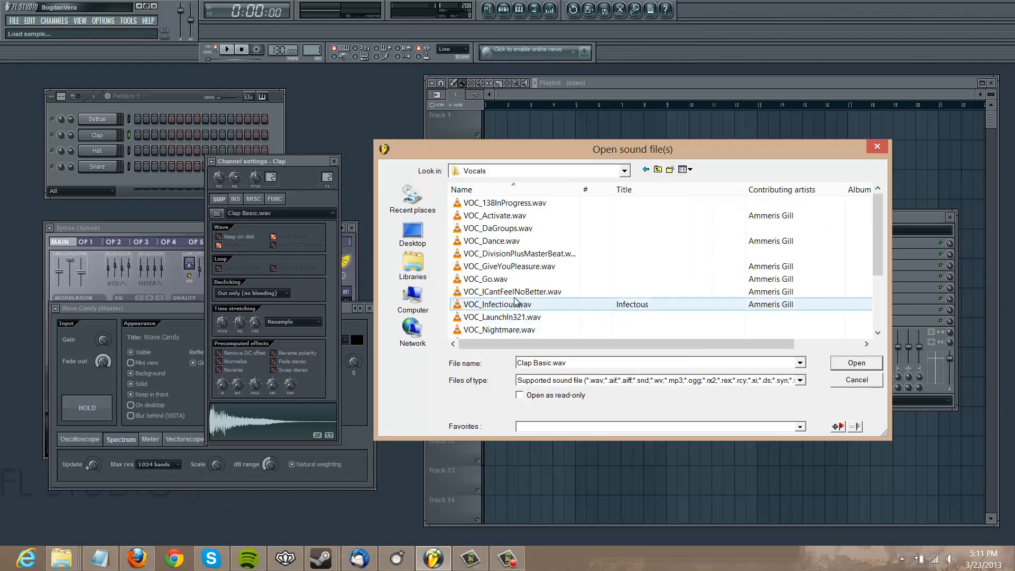
{"action": "left_click", "coordinate": [521, 305]}
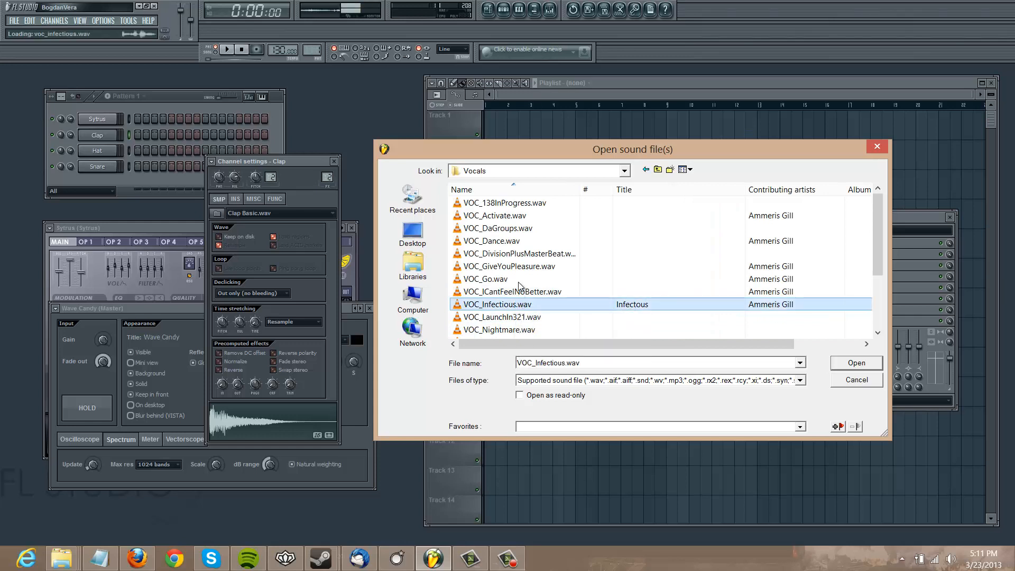
{"action": "scroll", "coordinate": [523, 275], "scroll_direction": "down", "scroll_amount": 2}
{"action": "scroll", "coordinate": [544, 264], "scroll_direction": "up", "scroll_amount": 1}
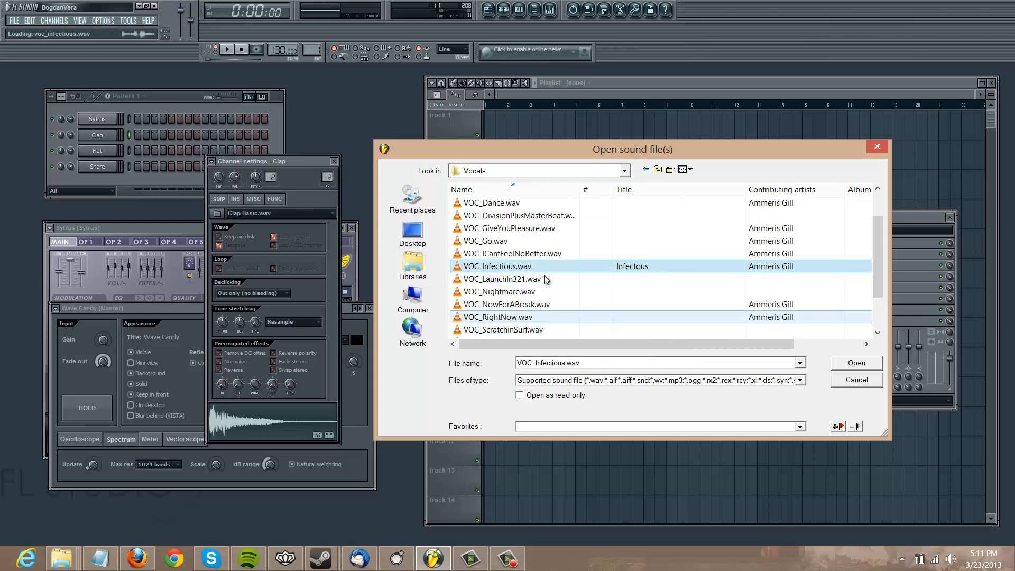
{"action": "left_click", "coordinate": [533, 229]}
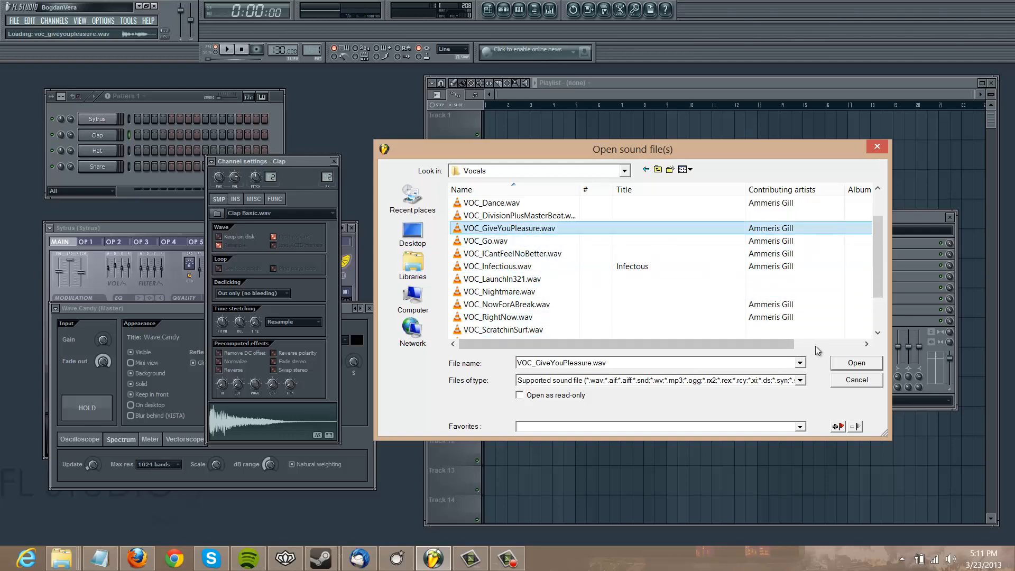
{"action": "left_click", "coordinate": [850, 361]}
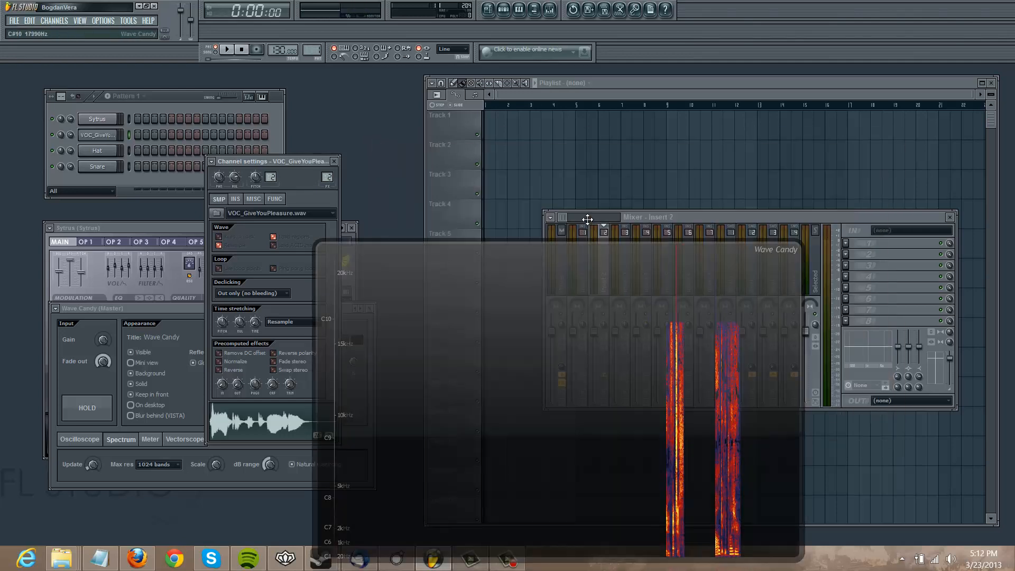
- Move the Wave Candy display off the channel settings and place the VOC_GiveYouPleasure sample as an audio clip at the start of playlist Track 1
{"action": "left_click", "coordinate": [496, 128]}
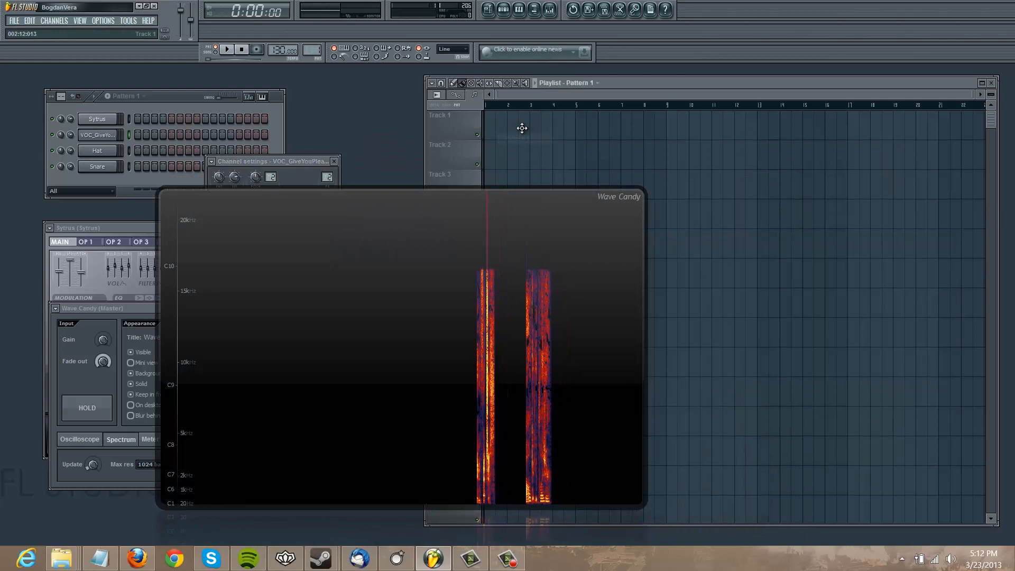
{"action": "left_click", "coordinate": [100, 121]}
{"action": "left_click", "coordinate": [100, 135]}
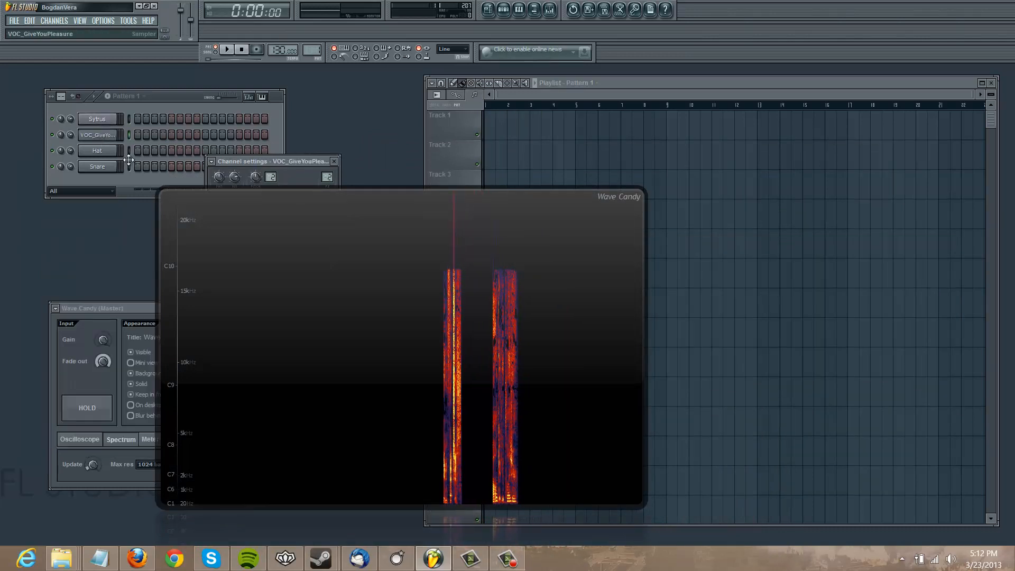
{"action": "left_click_drag", "start_coordinate": [253, 254], "coordinate": [489, 278]}
{"action": "left_click_drag", "start_coordinate": [243, 433], "coordinate": [494, 129]}
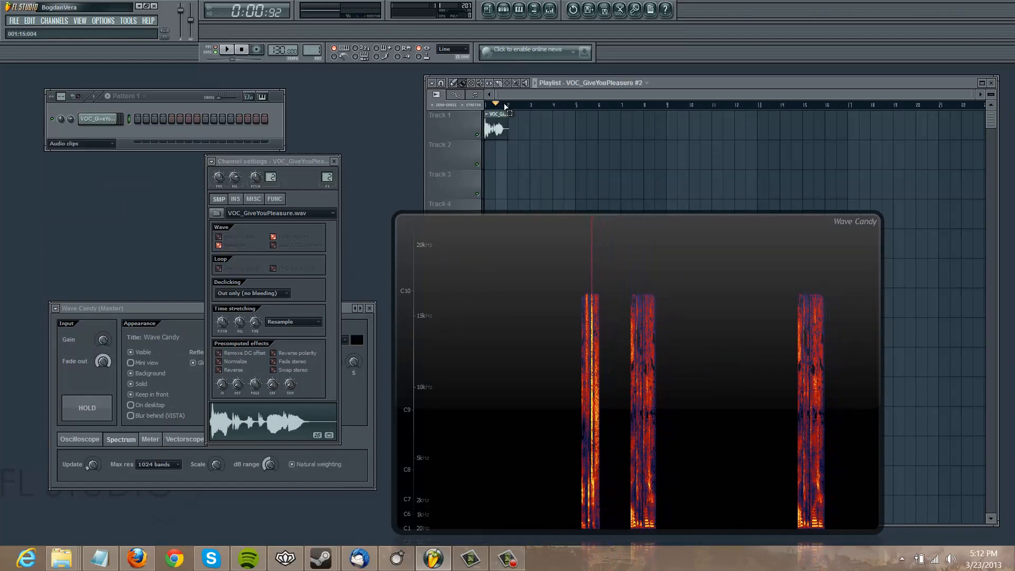
- Rearrange the Wave Candy display and its settings window so both are visible, and play the vocal clip on the spectrum display
{"action": "key", "text": "space"}
{"action": "left_click_drag", "start_coordinate": [979, 99], "coordinate": [608, 95]}
{"action": "left_click_drag", "start_coordinate": [703, 339], "coordinate": [757, 255]}
{"action": "left_click_drag", "start_coordinate": [173, 310], "coordinate": [167, 327]}
{"action": "key", "text": "space"}
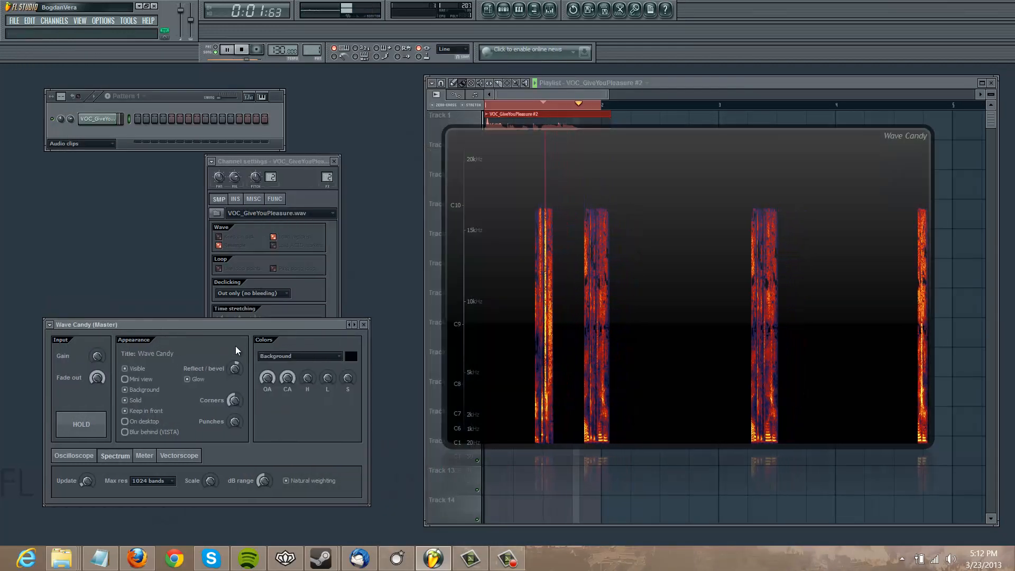
{"action": "key", "text": "space"}
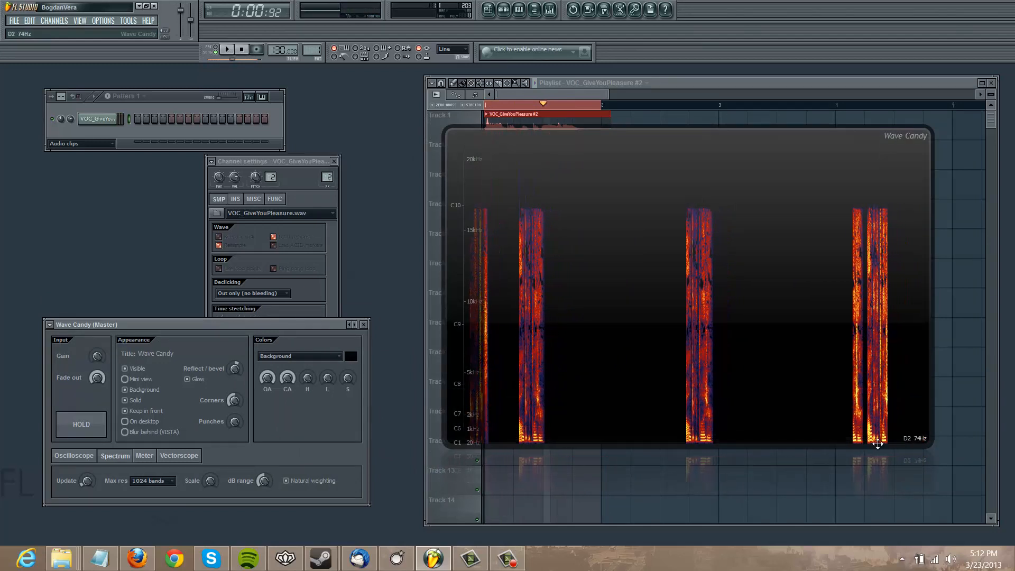
- Shift the Wave Candy display below the vocal clip and raise the spectrum's frequency Scale to spread out the low frequencies
{"action": "left_click_drag", "start_coordinate": [768, 347], "coordinate": [753, 352]}
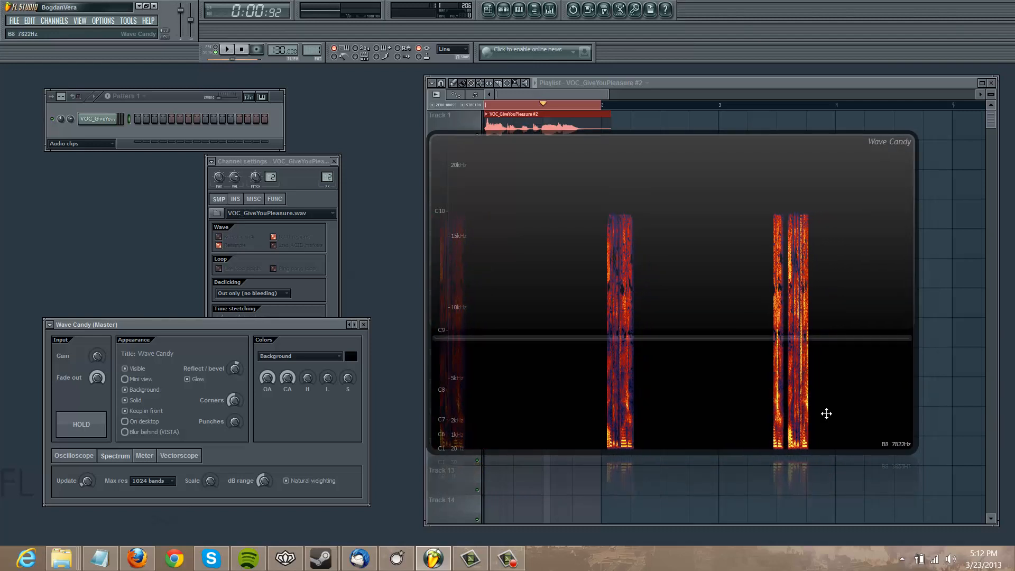
{"action": "left_click_drag", "start_coordinate": [681, 322], "coordinate": [662, 342]}
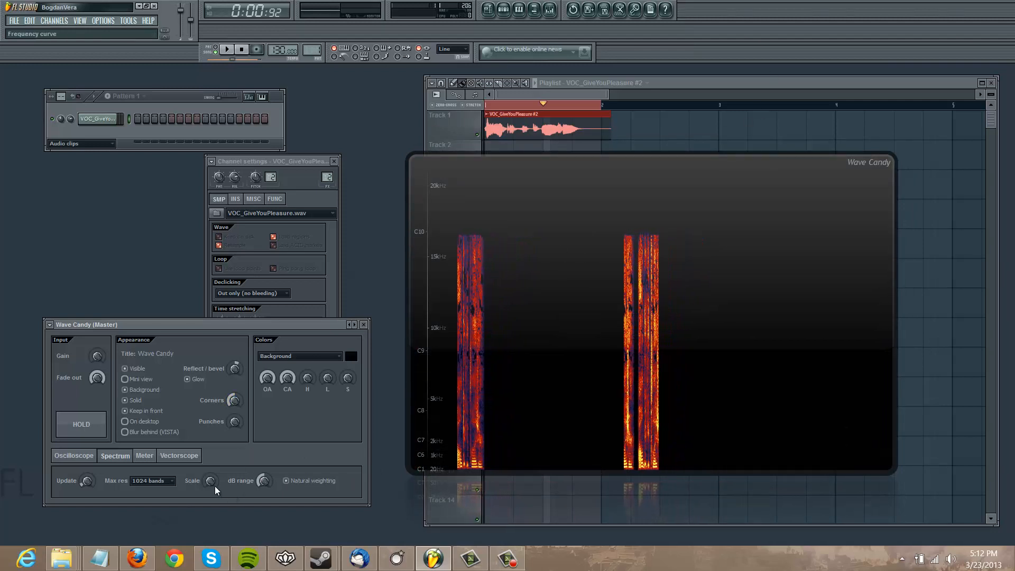
{"action": "left_click_drag", "start_coordinate": [212, 483], "coordinate": [210, 468]}
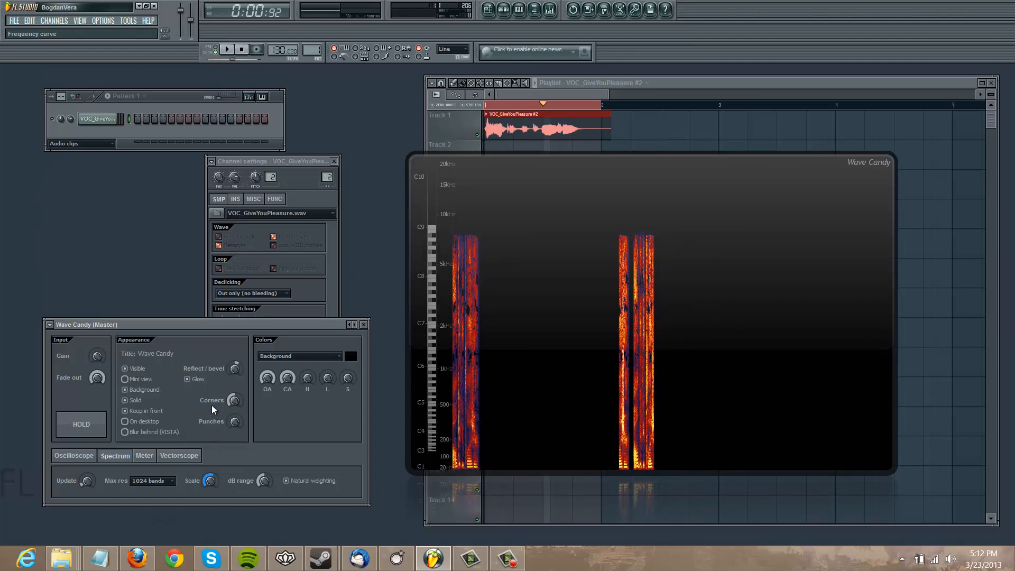
- Play selected sections of the vocal clip in turn to compare their harmonics on the rescaled spectrum display
{"action": "key", "text": "space"}
{"action": "key", "text": "space"}
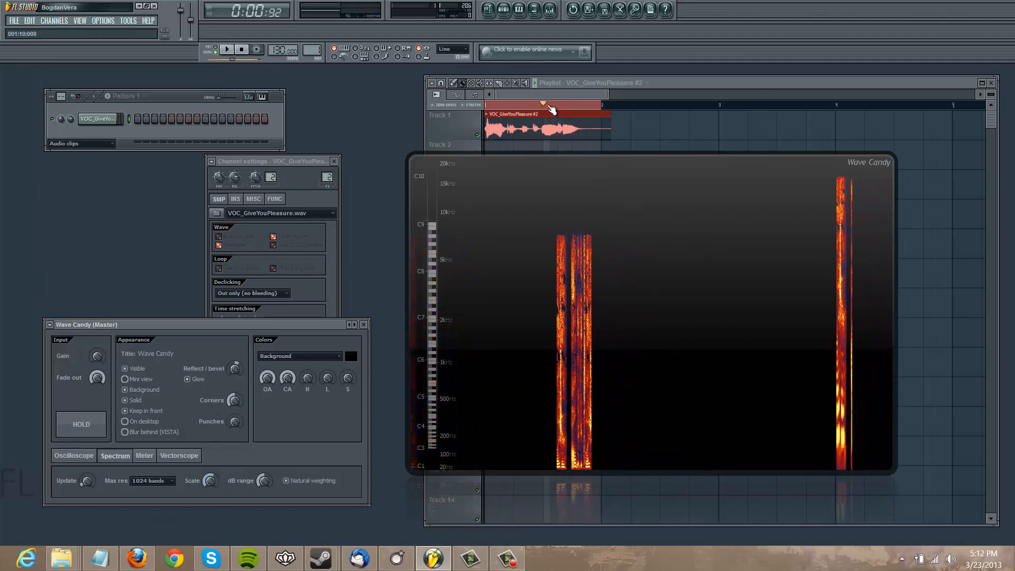
{"action": "key", "text": "space"}
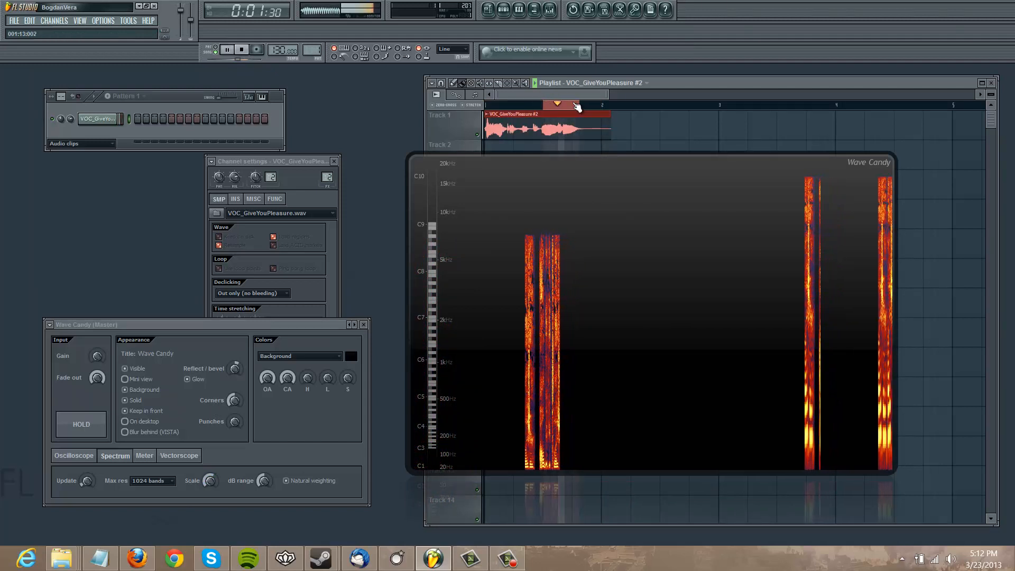
{"action": "key", "text": "space"}
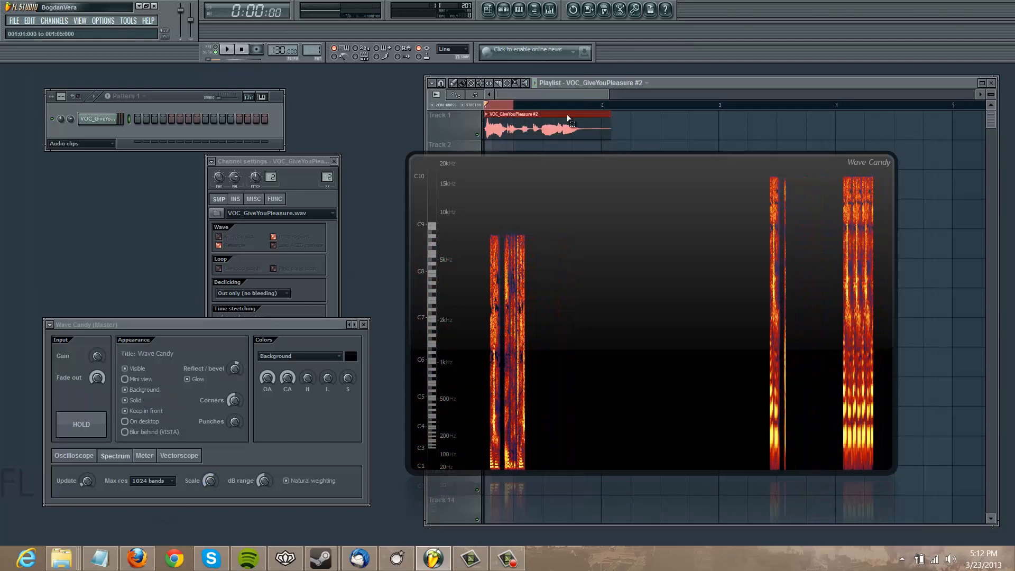
{"action": "key", "text": "space"}
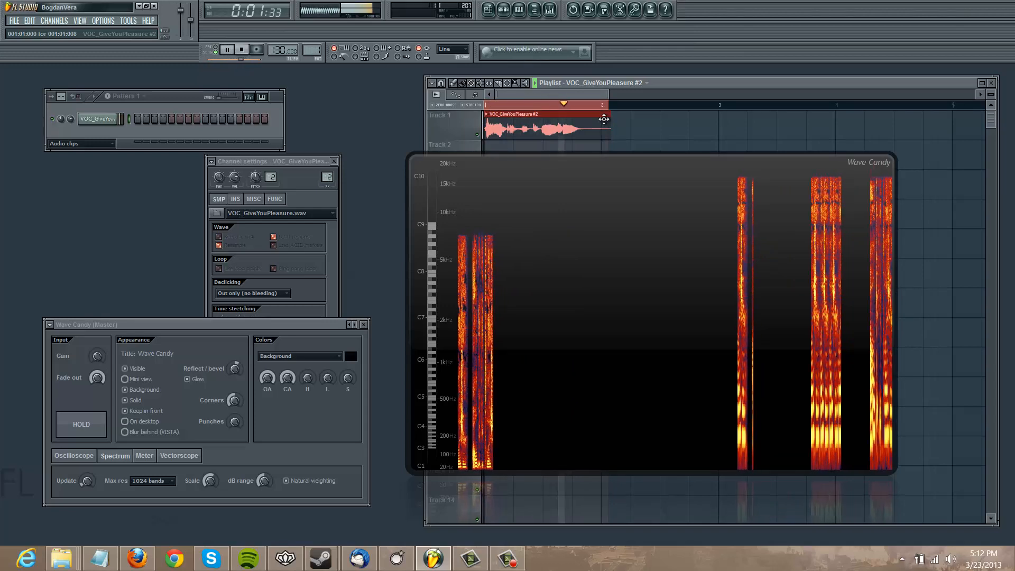
{"action": "key", "text": "space"}
- Open the audio clip's settings and browse the Legacy Vocals folder for a replacement sample, auditioning VOC_DivisionPlusMasterBeat.wav
{"action": "double_click", "coordinate": [598, 116]}
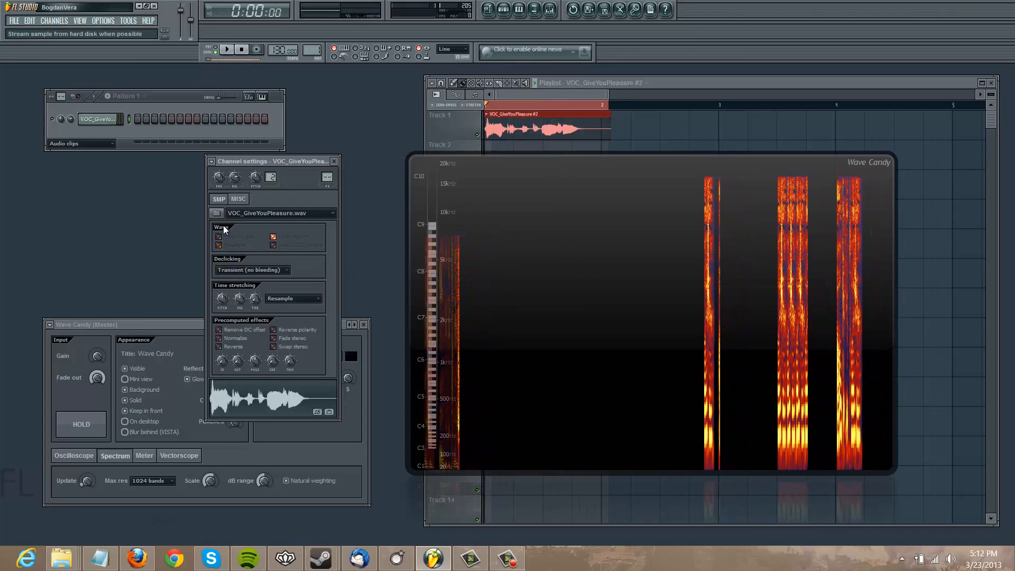
{"action": "left_click", "coordinate": [216, 212]}
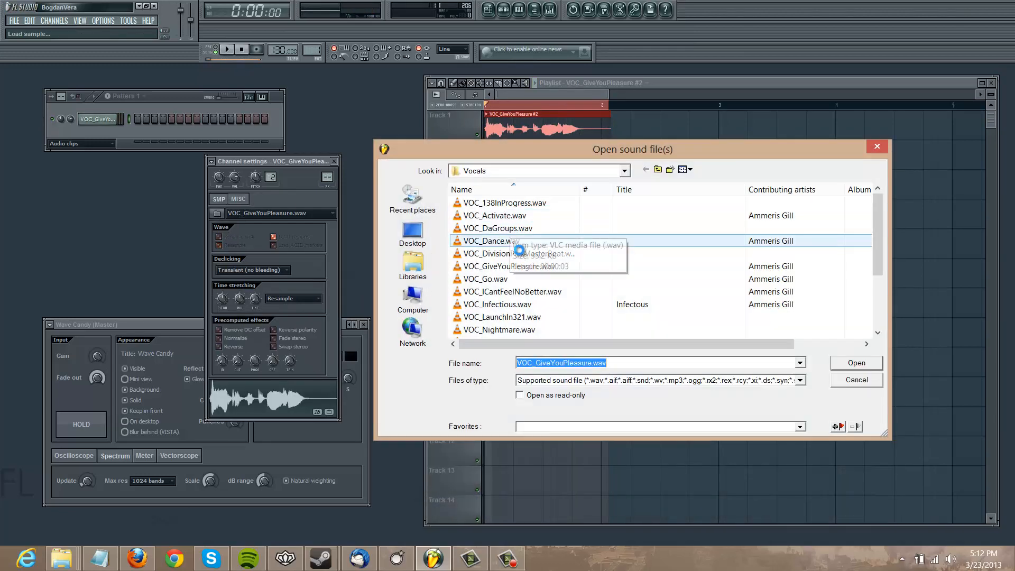
{"action": "left_click", "coordinate": [517, 254]}
{"action": "scroll", "coordinate": [517, 264], "scroll_direction": "down", "scroll_amount": 3}
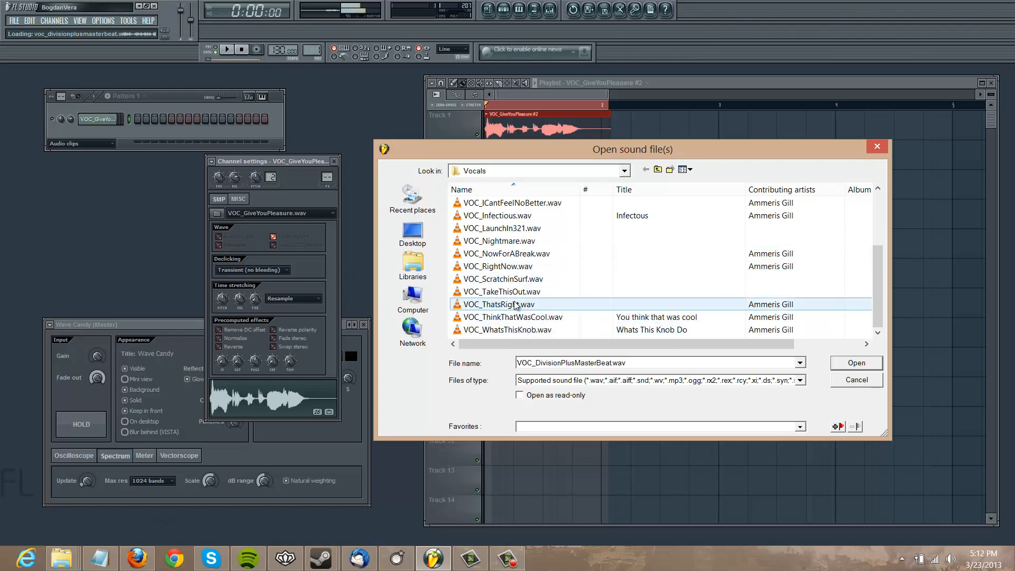
{"action": "scroll", "coordinate": [528, 297], "scroll_direction": "up", "scroll_amount": 3}
{"action": "left_click", "coordinate": [658, 169]}
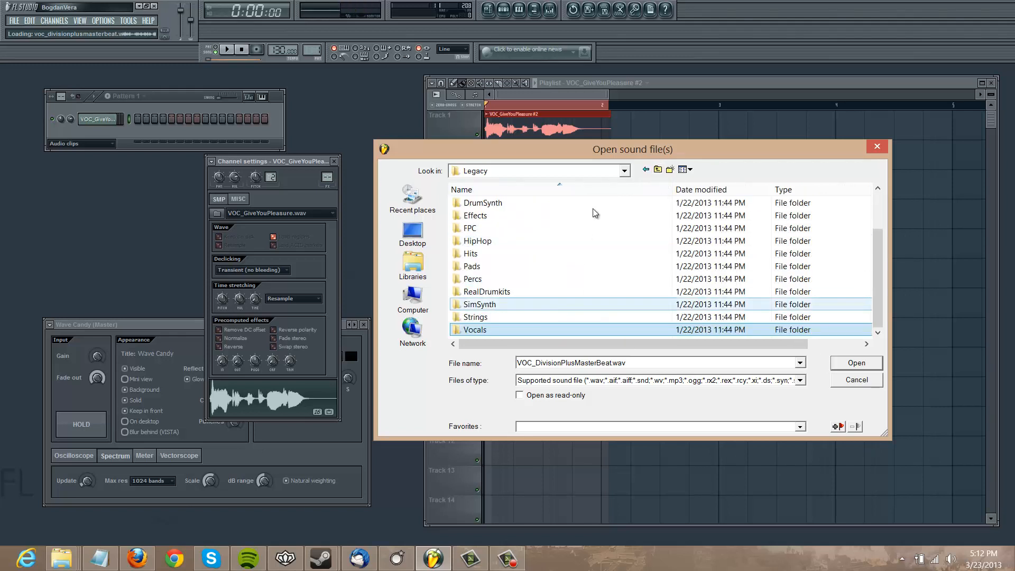
{"action": "double_click", "coordinate": [550, 333]}
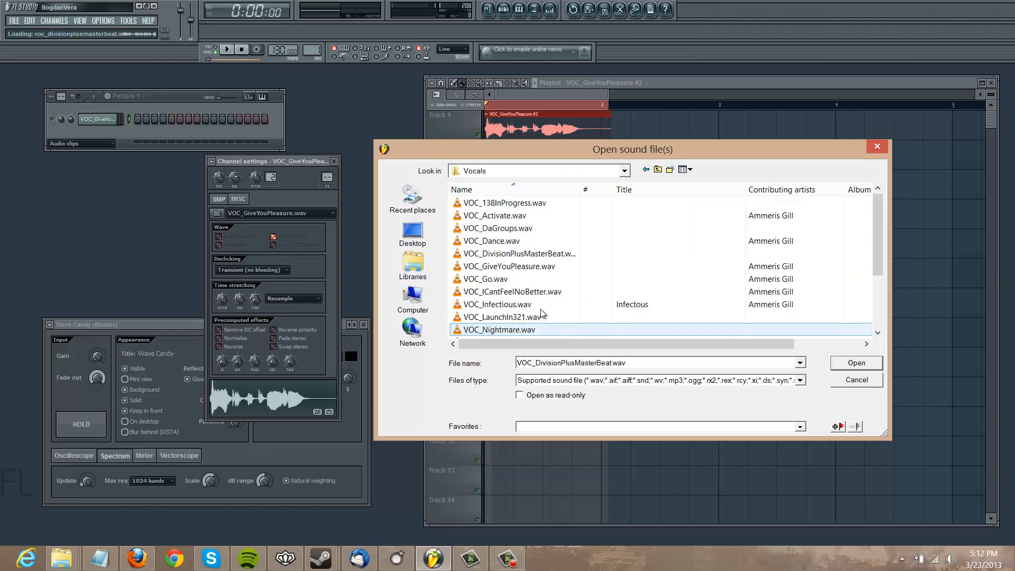
{"action": "scroll", "coordinate": [555, 296], "scroll_direction": "down", "scroll_amount": 4}
{"action": "scroll", "coordinate": [559, 298], "scroll_direction": "up", "scroll_amount": 3}
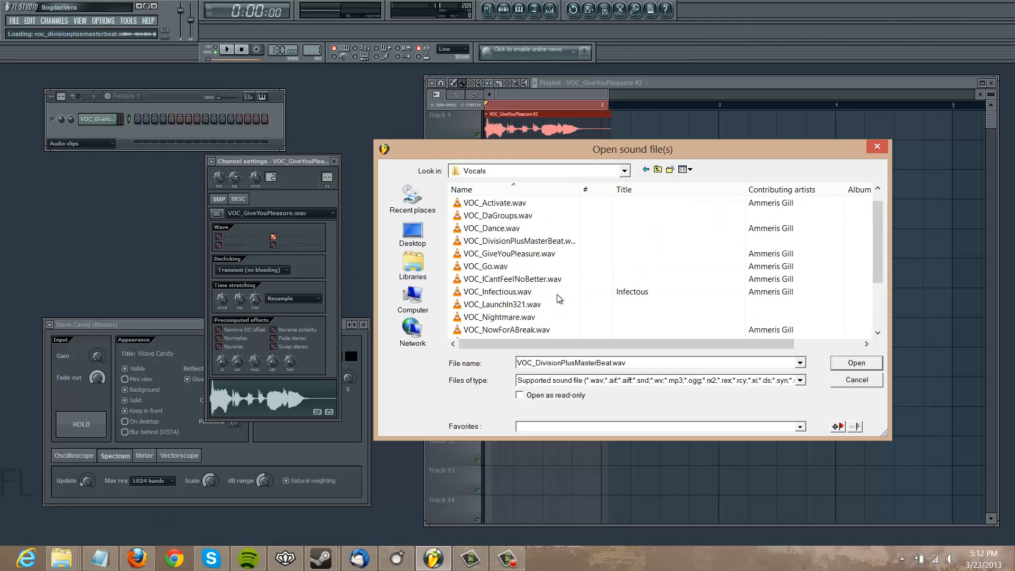
- Replace the clip's sample with FLS_SpokenWord 001.wav from the Vocals folder in Packs
{"action": "left_click", "coordinate": [658, 170]}
{"action": "left_click", "coordinate": [658, 170]}
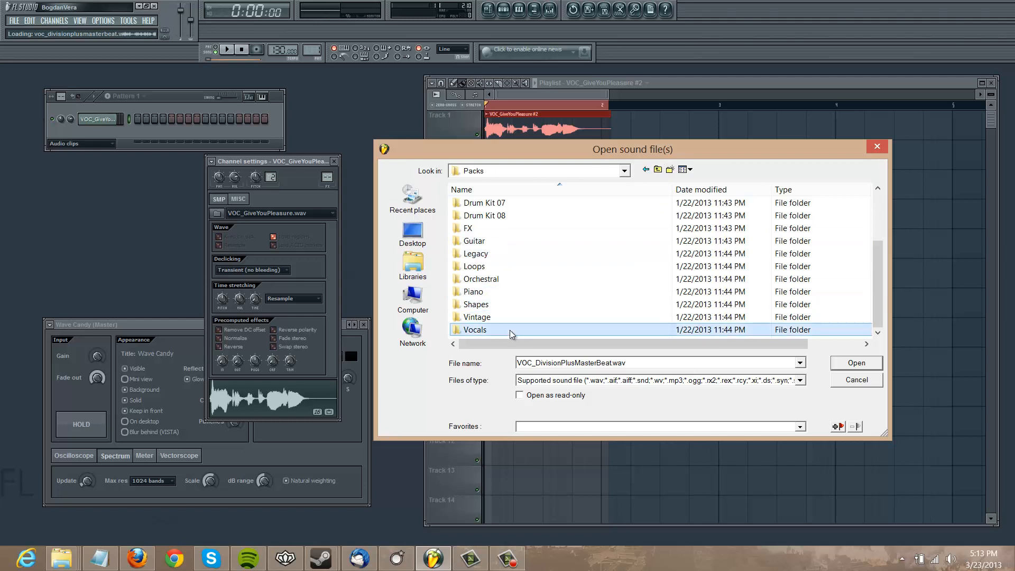
{"action": "double_click", "coordinate": [530, 329]}
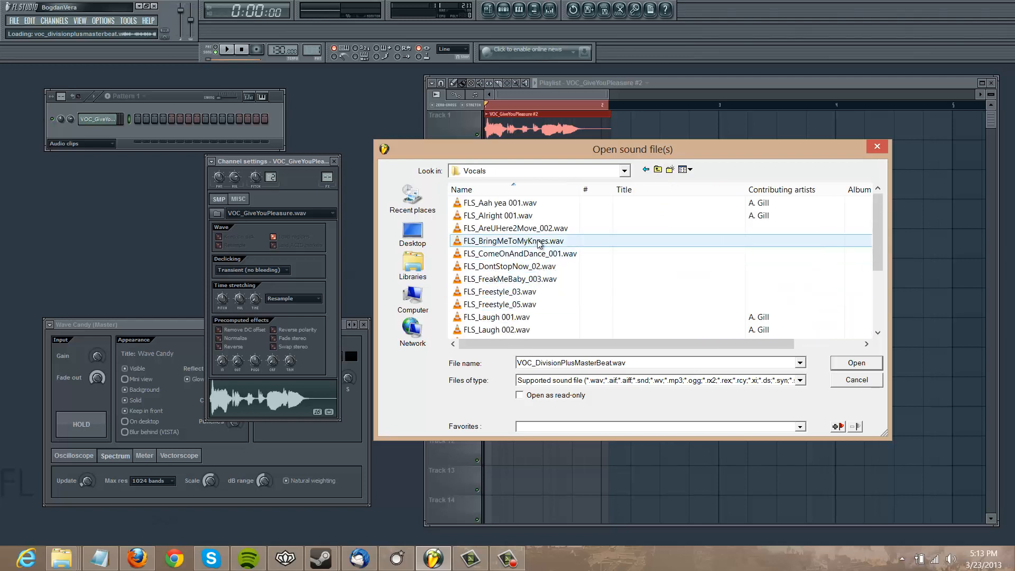
{"action": "scroll", "coordinate": [539, 243], "scroll_direction": "down", "scroll_amount": 3}
{"action": "double_click", "coordinate": [521, 277]}
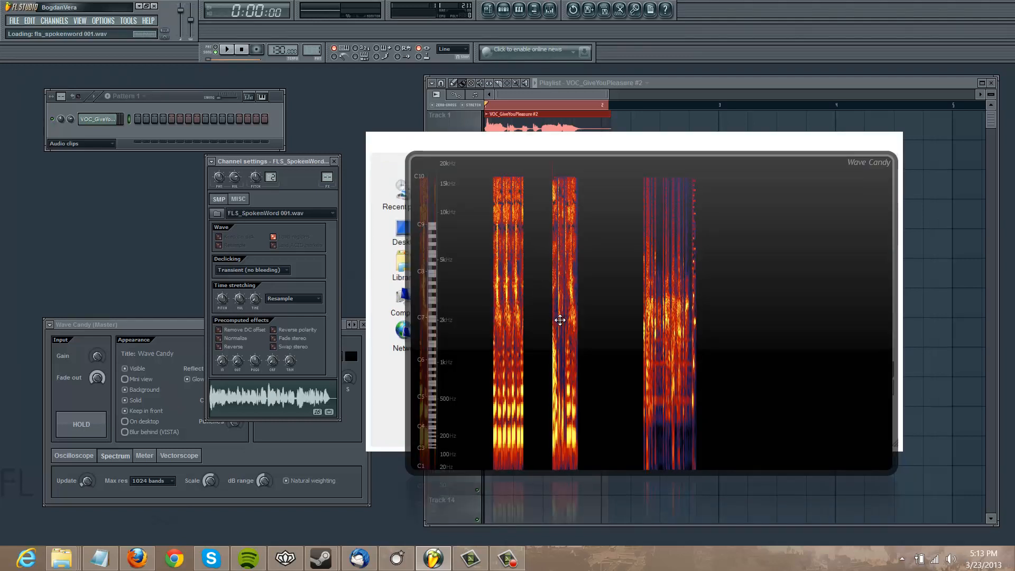
- Play the spoken-word clip with the Wave Candy settings in front, and lower the spectrum's frequency Scale
{"action": "left_click", "coordinate": [578, 105]}
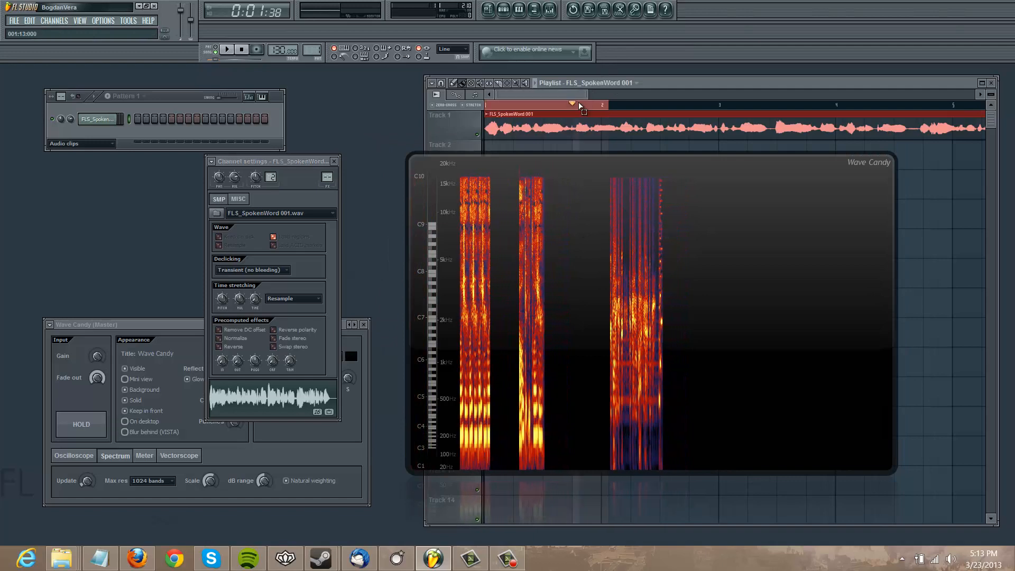
{"action": "key", "text": "space"}
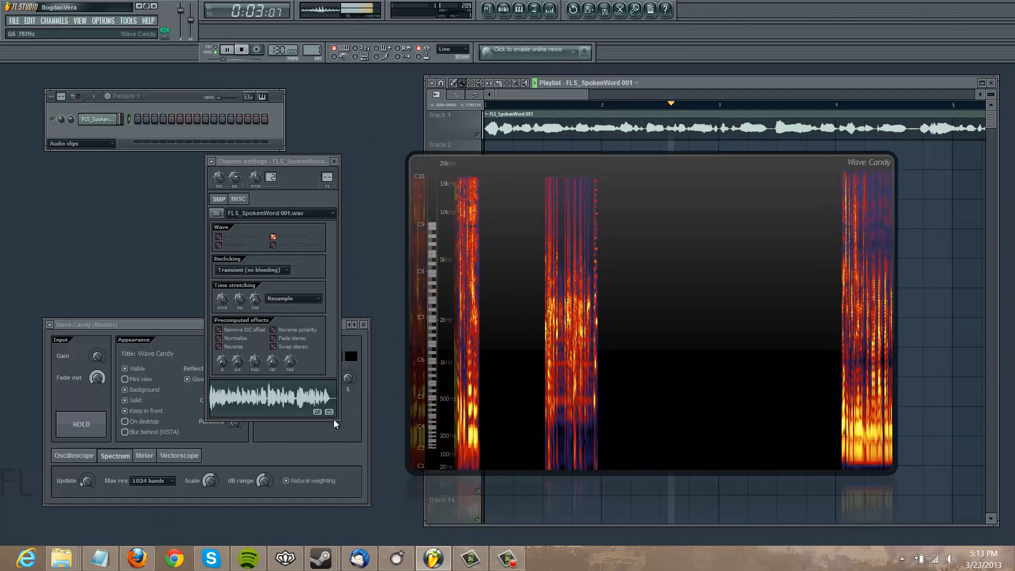
{"action": "left_click", "coordinate": [287, 480]}
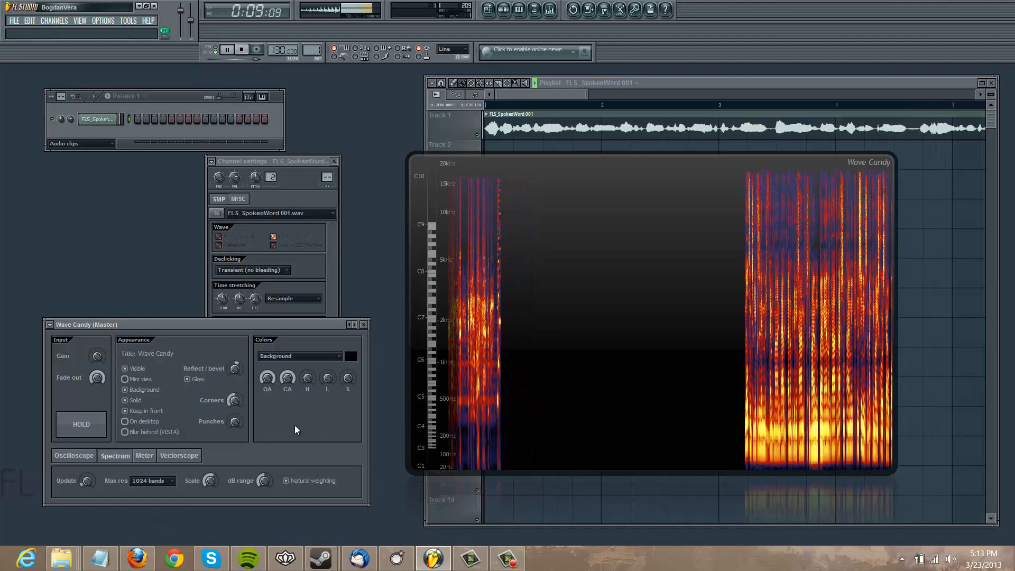
{"action": "key", "text": "space"}
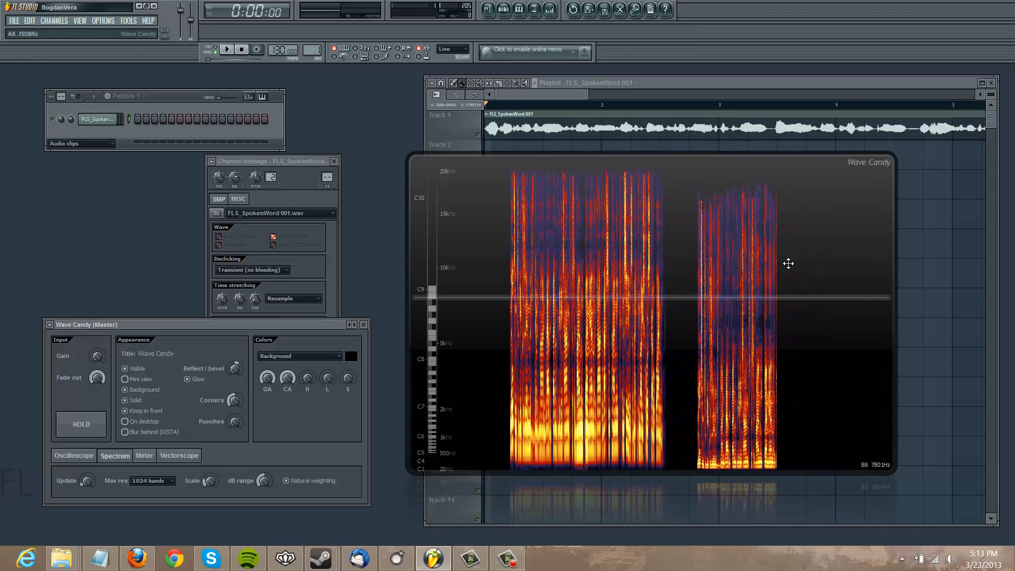
- Nudge the Wave Candy display and its settings window to examine the spoken-word clip's low harmonics
{"action": "left_click_drag", "start_coordinate": [744, 249], "coordinate": [771, 254]}
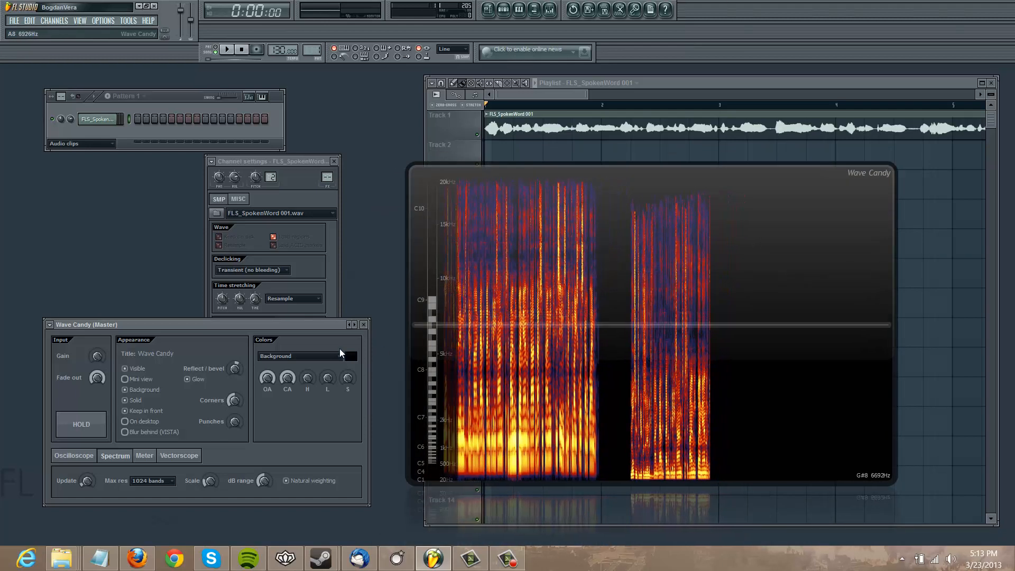
{"action": "left_click_drag", "start_coordinate": [296, 324], "coordinate": [294, 310]}
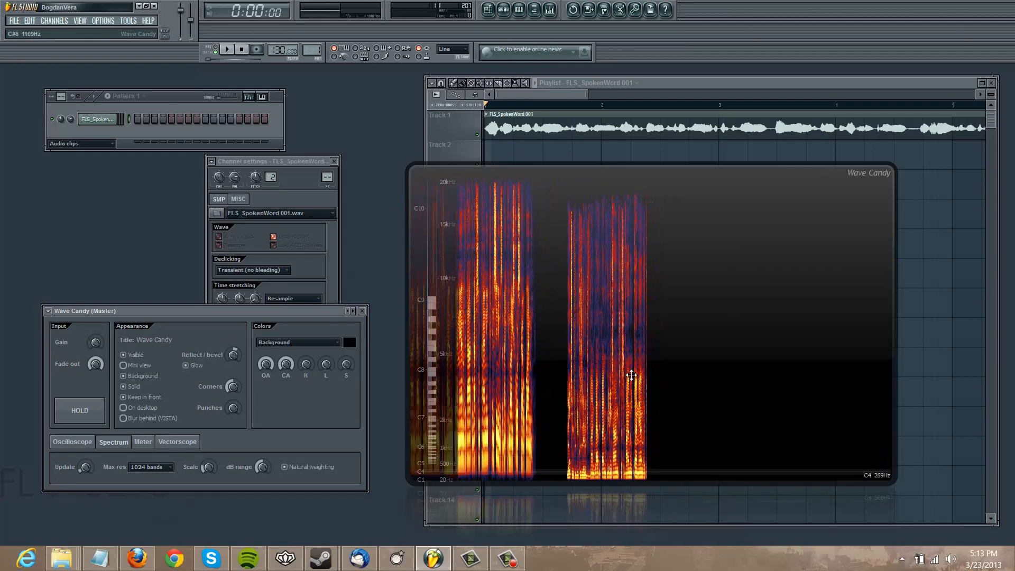
{"action": "left_click_drag", "start_coordinate": [587, 374], "coordinate": [576, 382]}
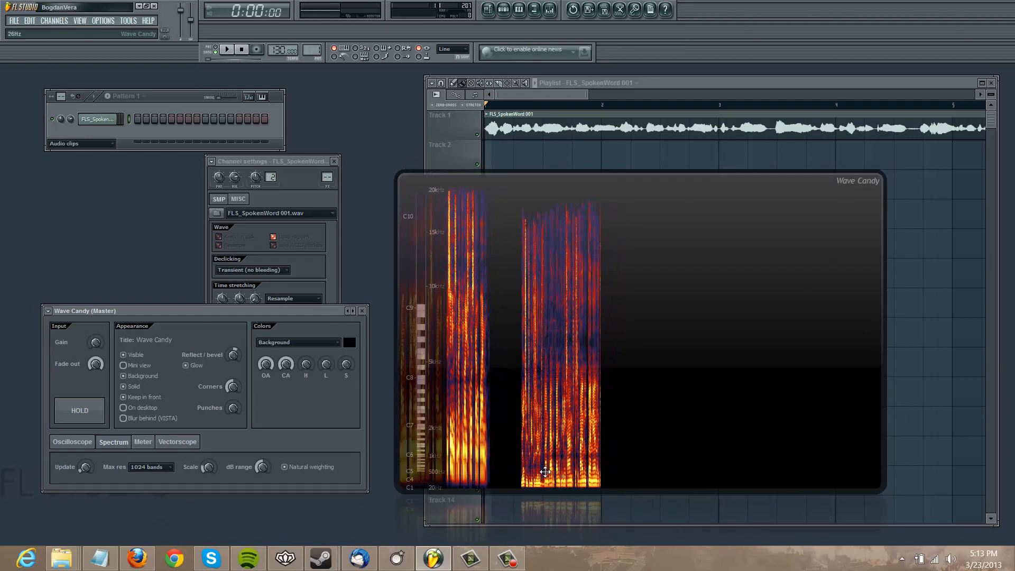
- Set the spectrum's maximum resolution to 32 bands and briefly play the spoken-word clip
{"action": "left_click_drag", "start_coordinate": [545, 471], "coordinate": [541, 468]}
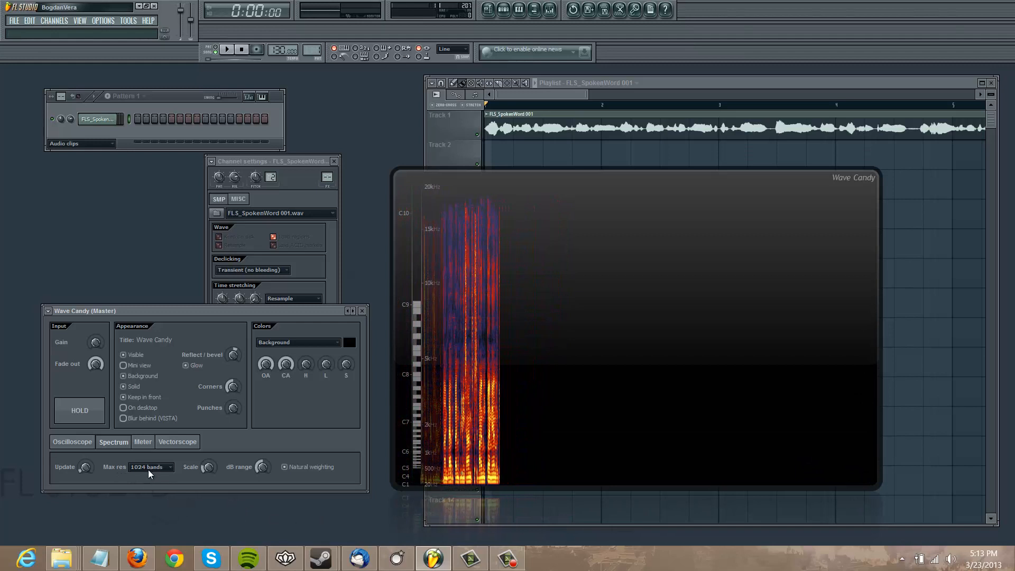
{"action": "left_click", "coordinate": [150, 454]}
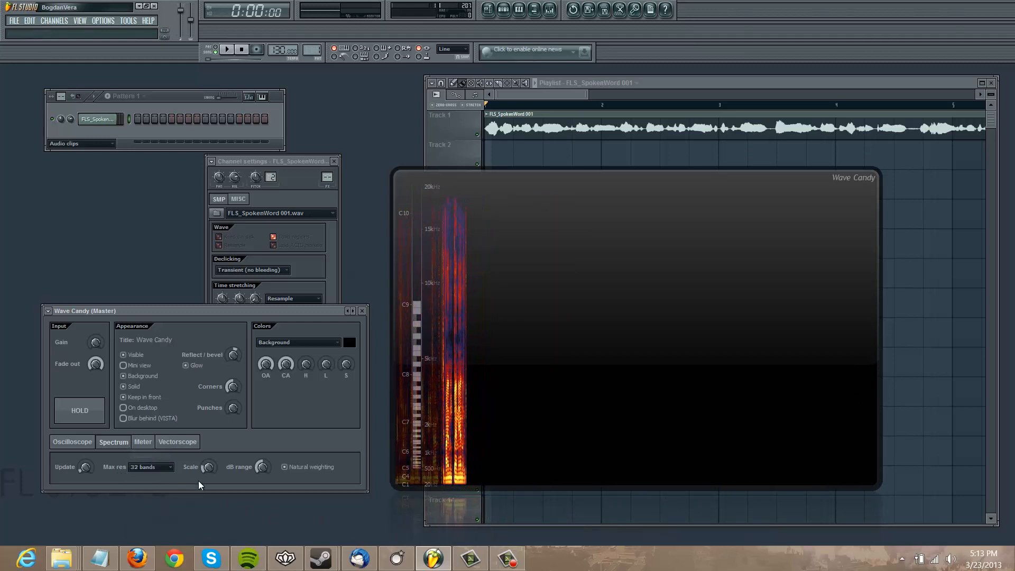
{"action": "key", "text": "space"}
{"action": "key", "text": "space"}
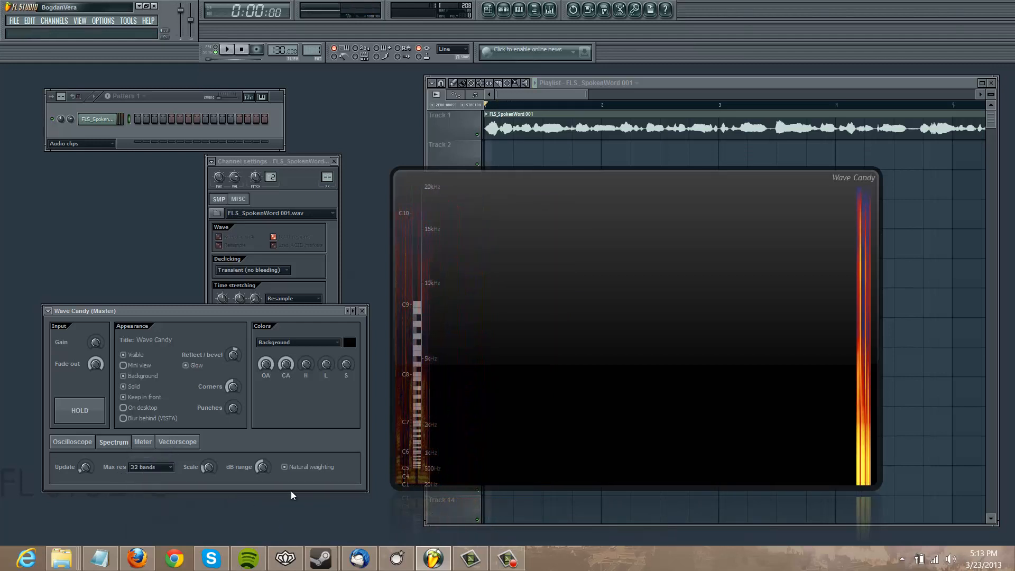
- Set the spectrum's maximum resolution to 8192 bands, then play the spoken-word clip and hold the visualization
{"action": "left_click", "coordinate": [151, 467]}
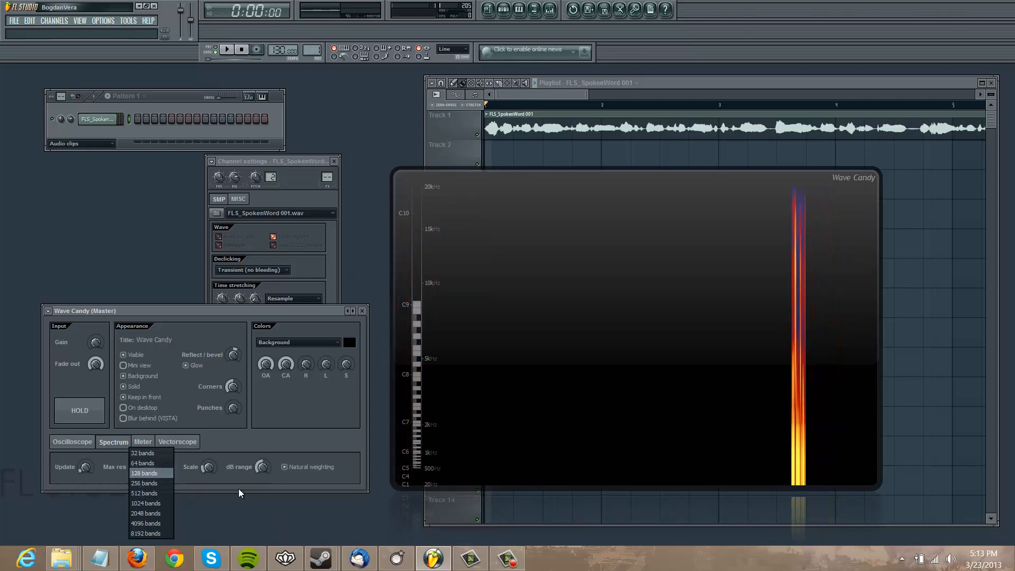
{"action": "left_click", "coordinate": [158, 532]}
{"action": "key", "text": "space"}
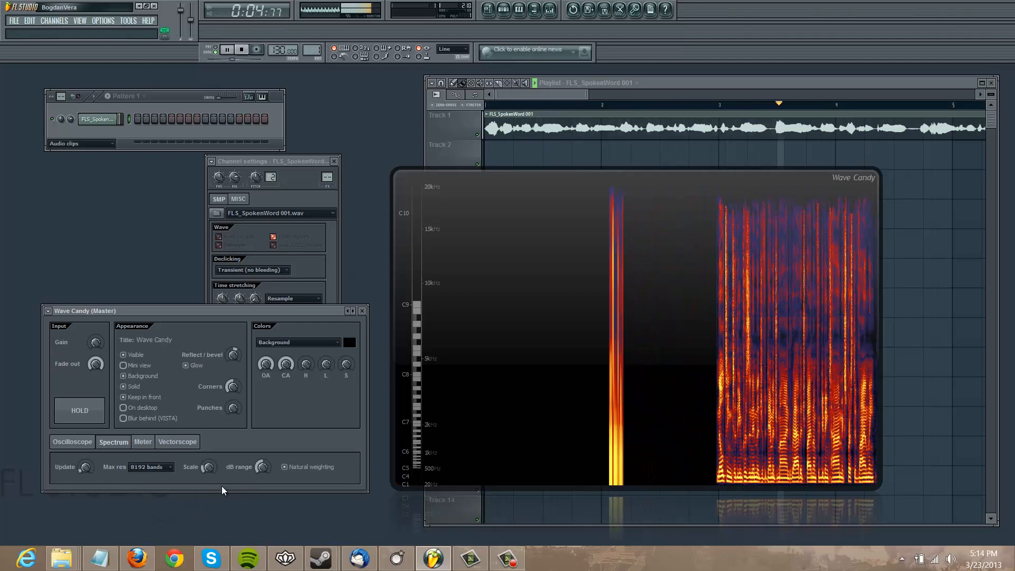
{"action": "left_click", "coordinate": [91, 421]}
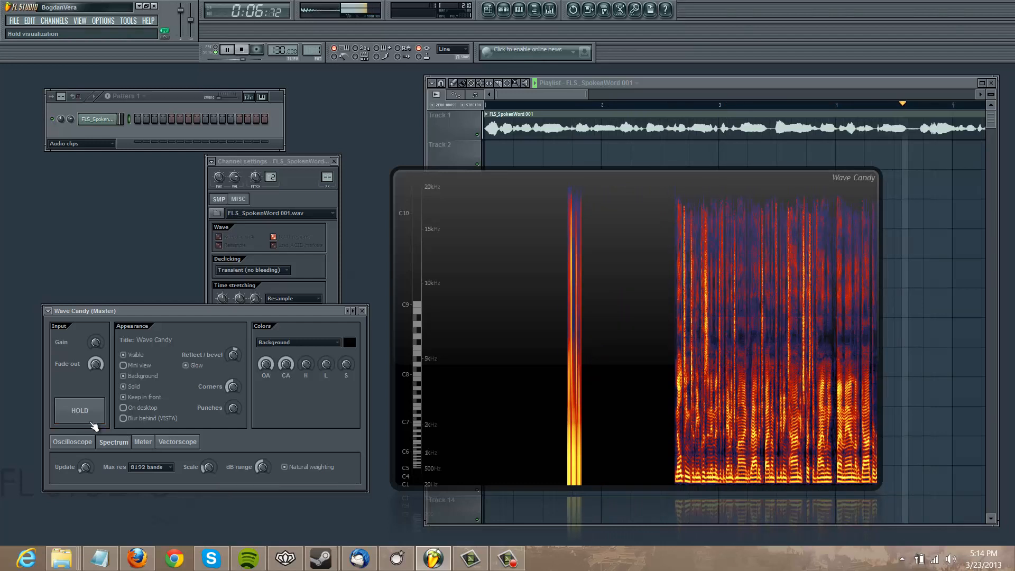
{"action": "key", "text": "space"}
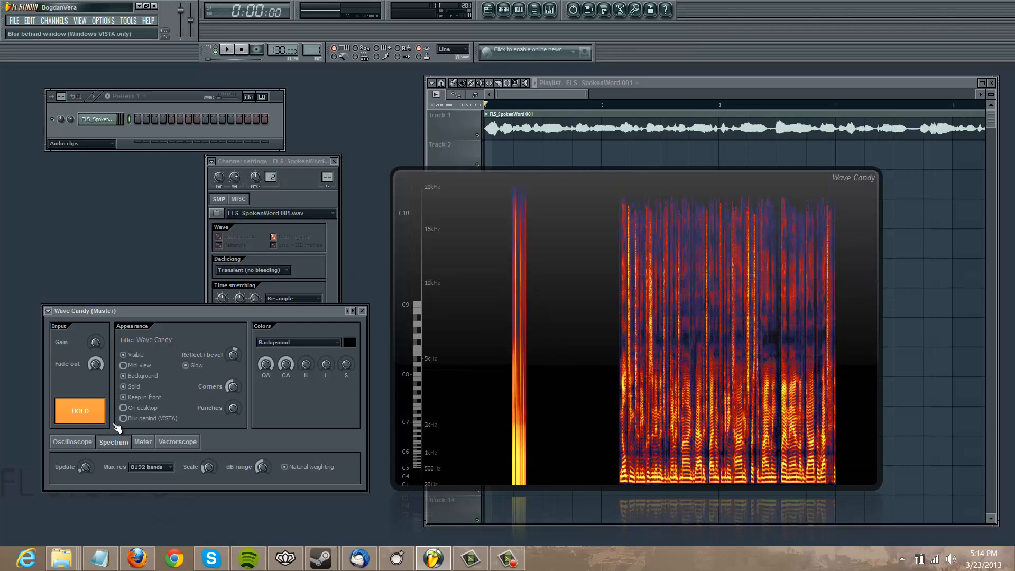
- Replay the spoken-word clip with the hold released, and compare it in the Oscilloscope view
{"action": "key", "text": "space"}
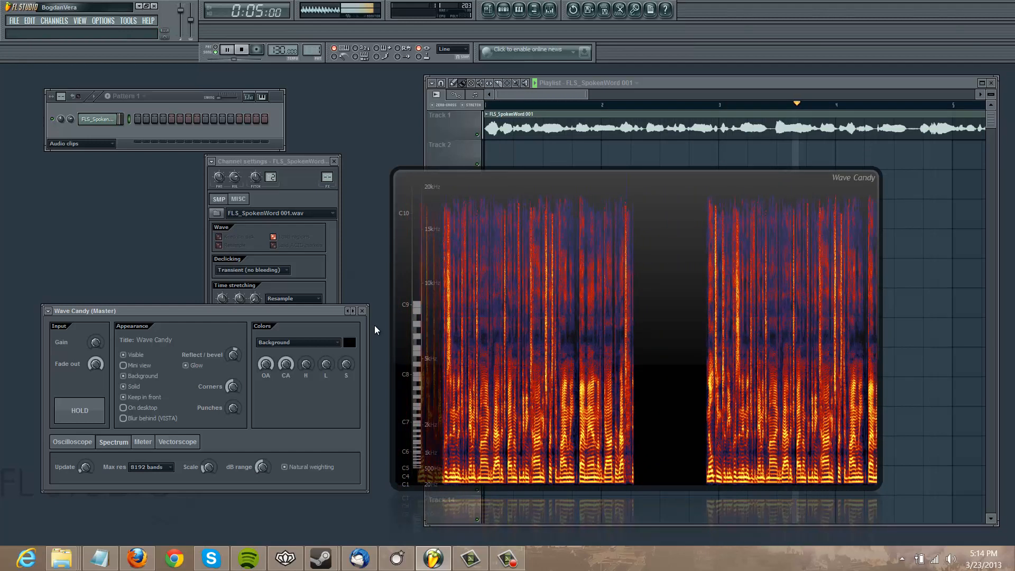
{"action": "key", "text": "space"}
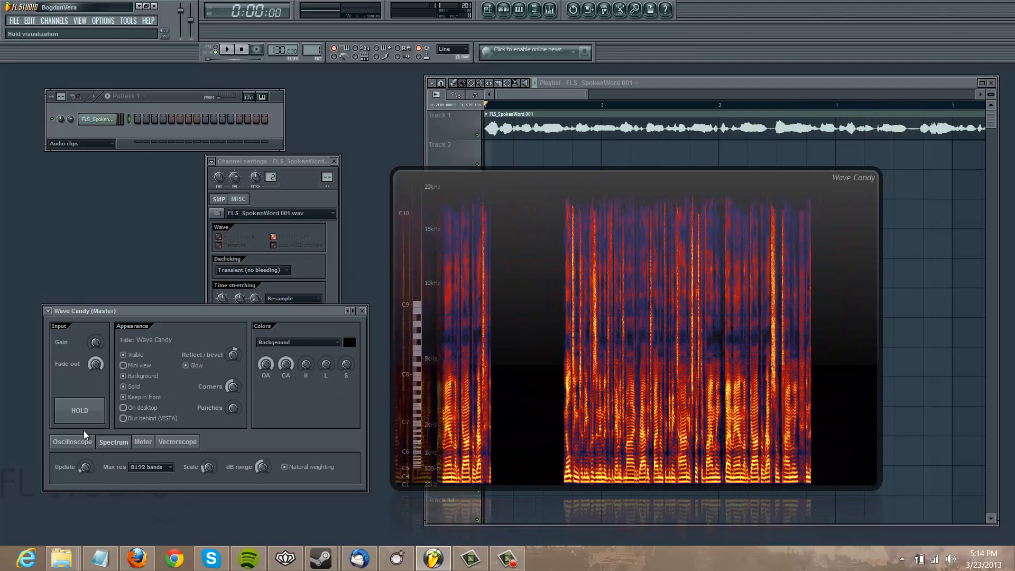
{"action": "left_click", "coordinate": [85, 442]}
{"action": "key", "text": "space"}
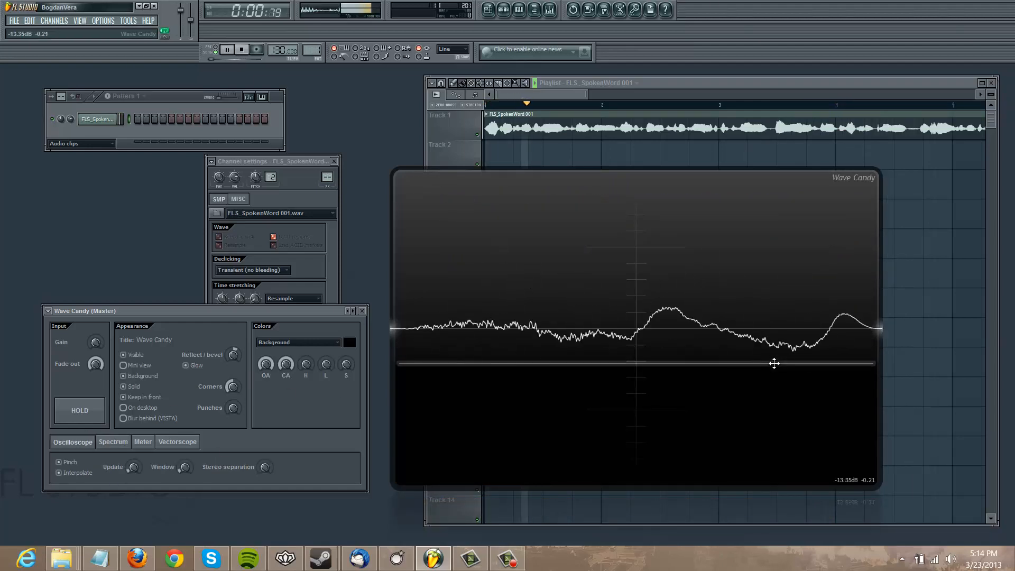
{"action": "key", "text": "space"}
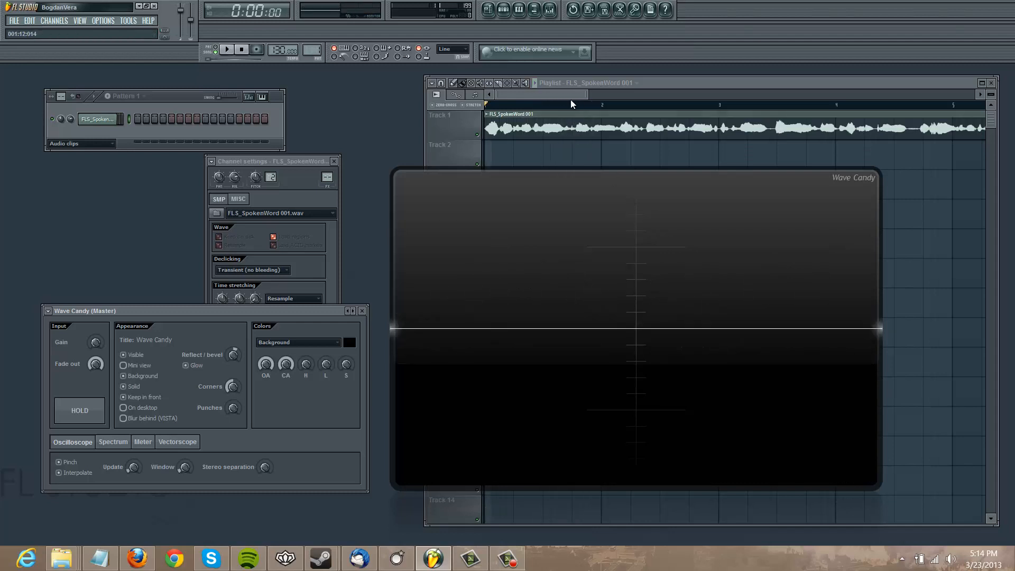
- Zoom out the playlist, move the song position to about bar 3, and play the clip from there in the Spectrum view
{"action": "left_click_drag", "start_coordinate": [588, 96], "coordinate": [487, 105]}
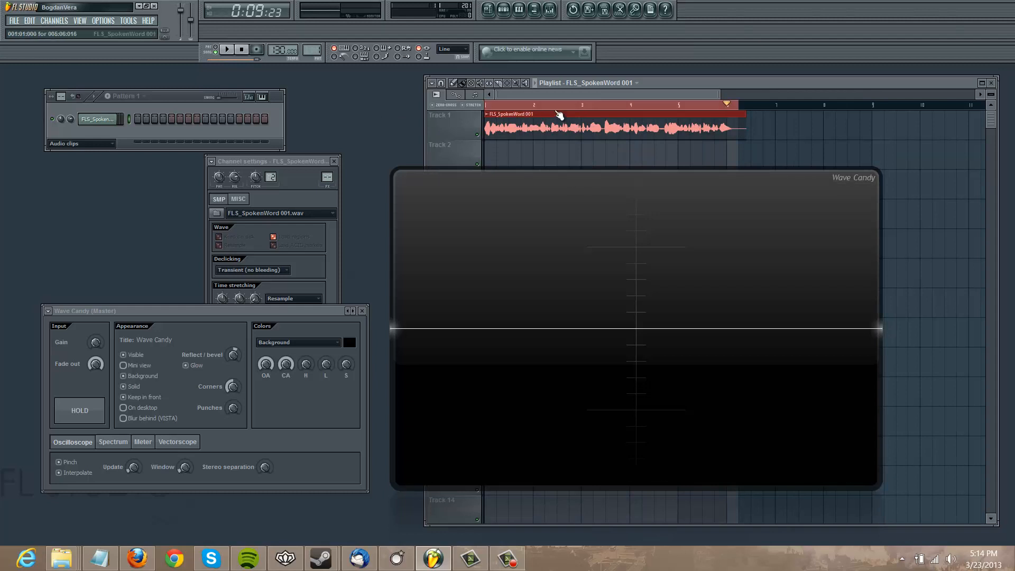
{"action": "left_click", "coordinate": [598, 114]}
{"action": "left_click", "coordinate": [126, 447]}
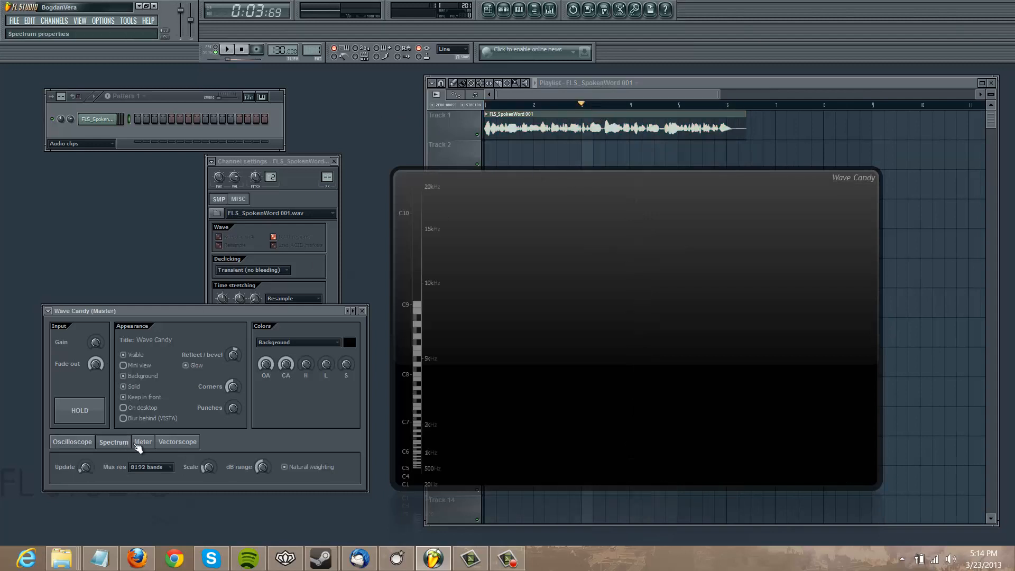
{"action": "left_click_drag", "start_coordinate": [484, 397], "coordinate": [634, 320]}
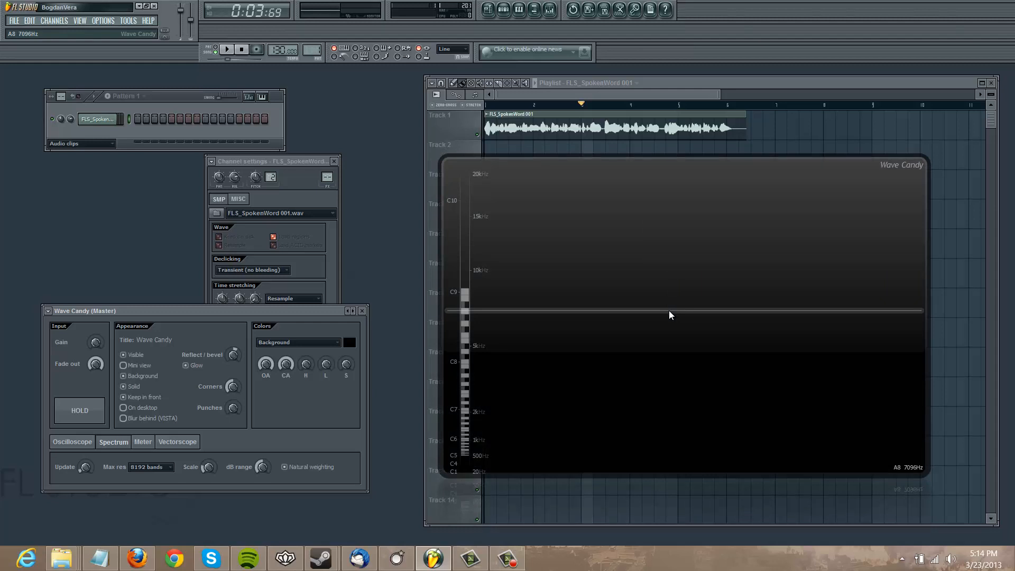
{"action": "left_click_drag", "start_coordinate": [669, 310], "coordinate": [666, 299]}
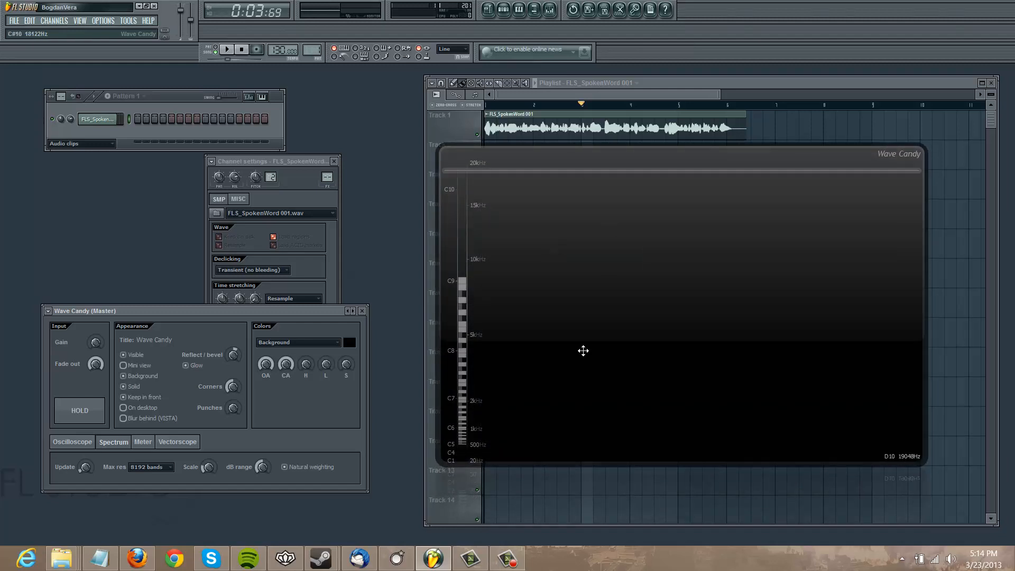
{"action": "key", "text": "space"}
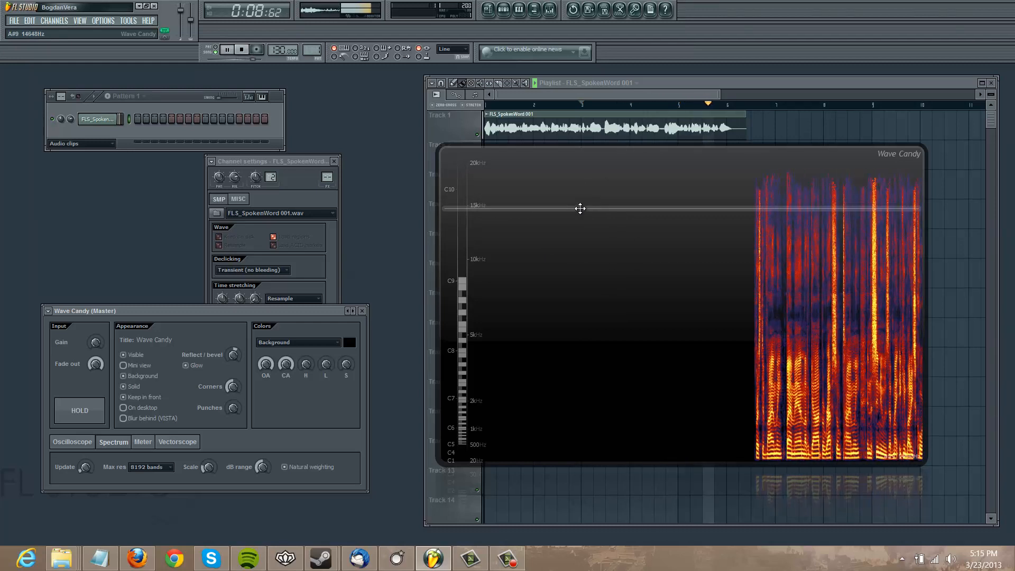
{"action": "key", "text": "space"}
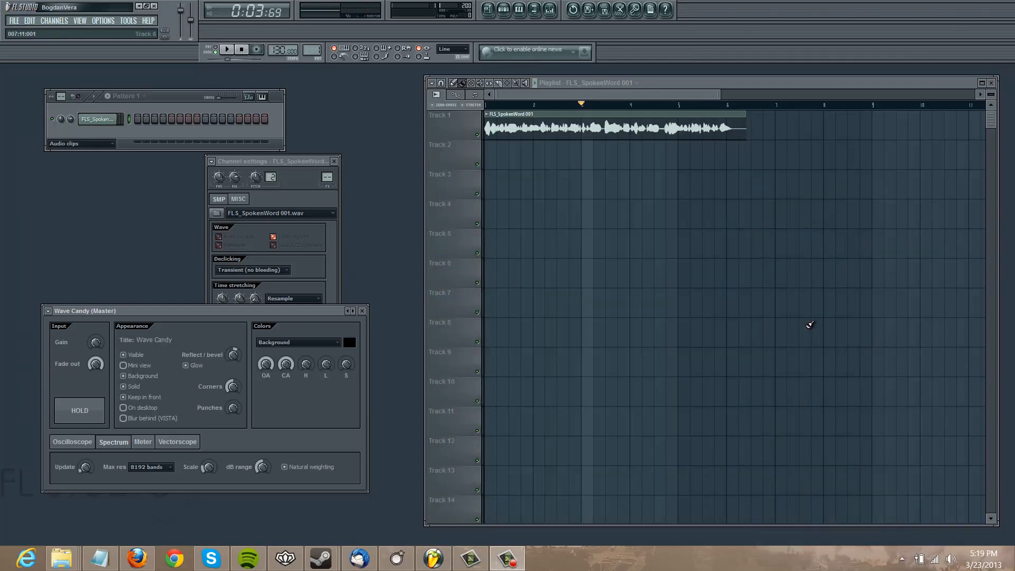
- Show all channels in the step sequencer and insert a 3x Osc channel above the Hat channel
{"action": "left_click", "coordinate": [98, 144]}
{"action": "left_click", "coordinate": [95, 157]}
{"action": "right_click", "coordinate": [118, 150]}
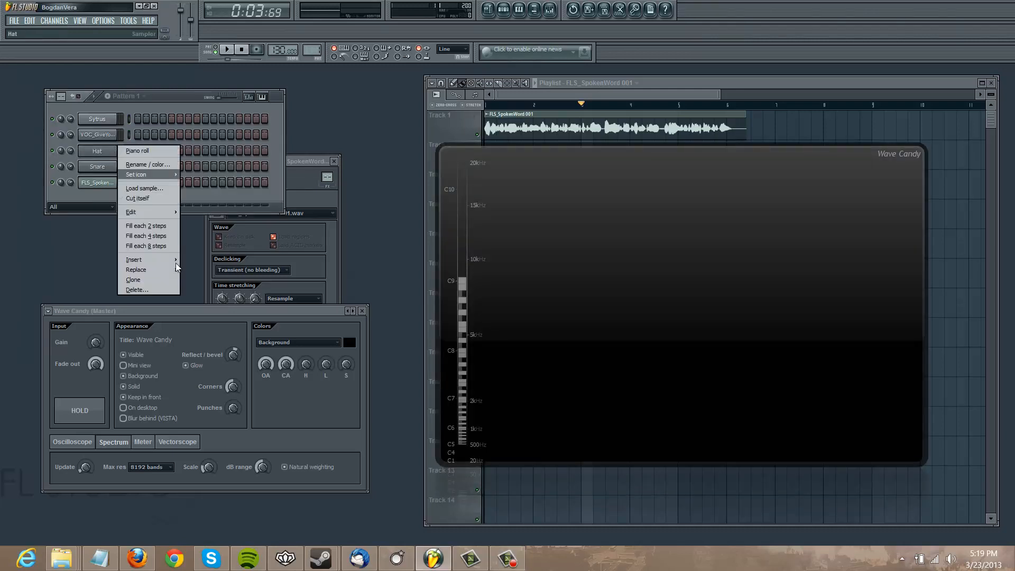
{"action": "mouse_move", "coordinate": [164, 261]}
{"action": "left_click", "coordinate": [249, 124]}
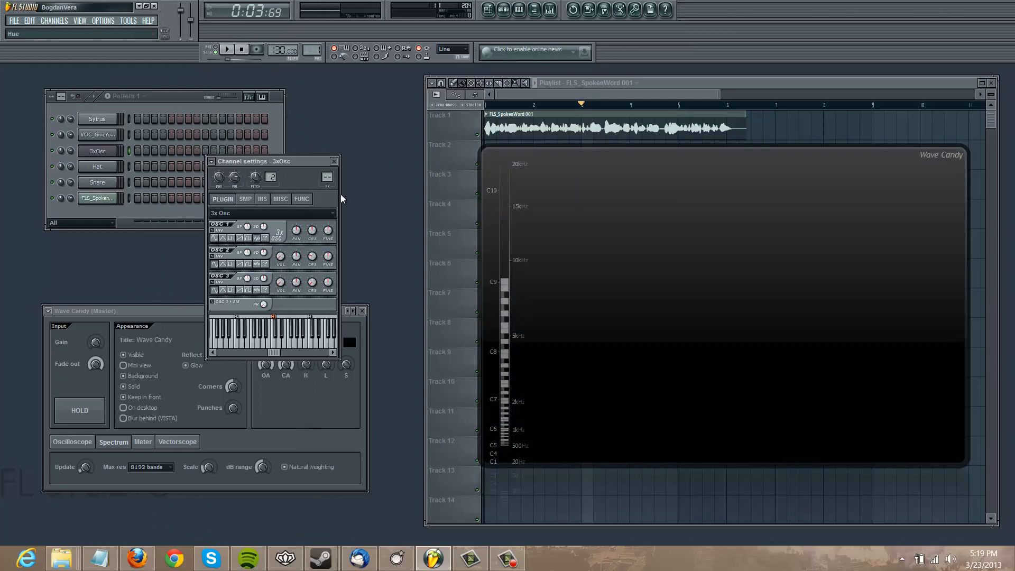
- Play notes on the 3x Osc channel, including C4, and hold the spectrum to examine the noise
{"action": "key", "text": "z"}
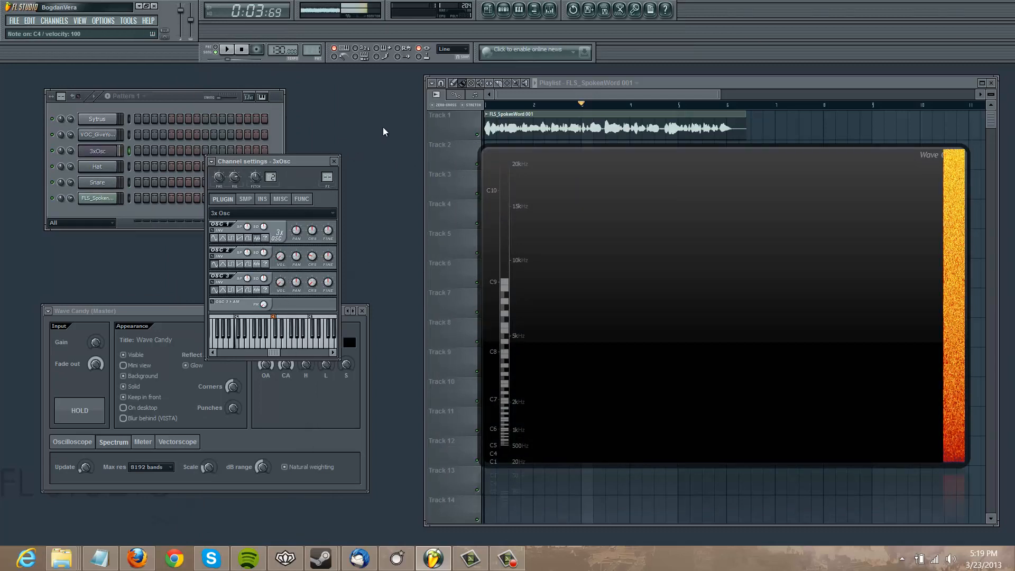
{"action": "key", "text": "y"}
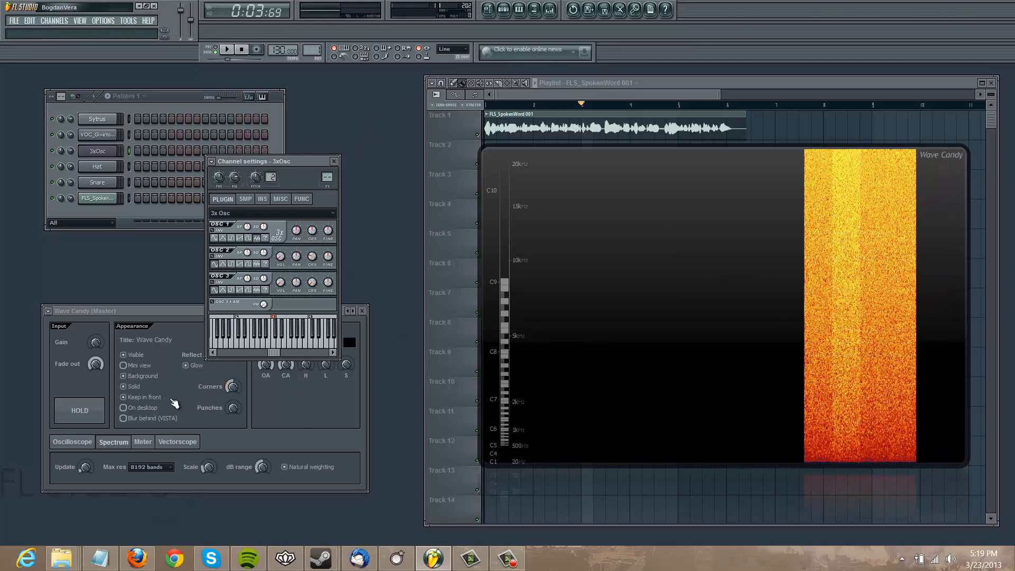
{"action": "left_click", "coordinate": [734, 381]}
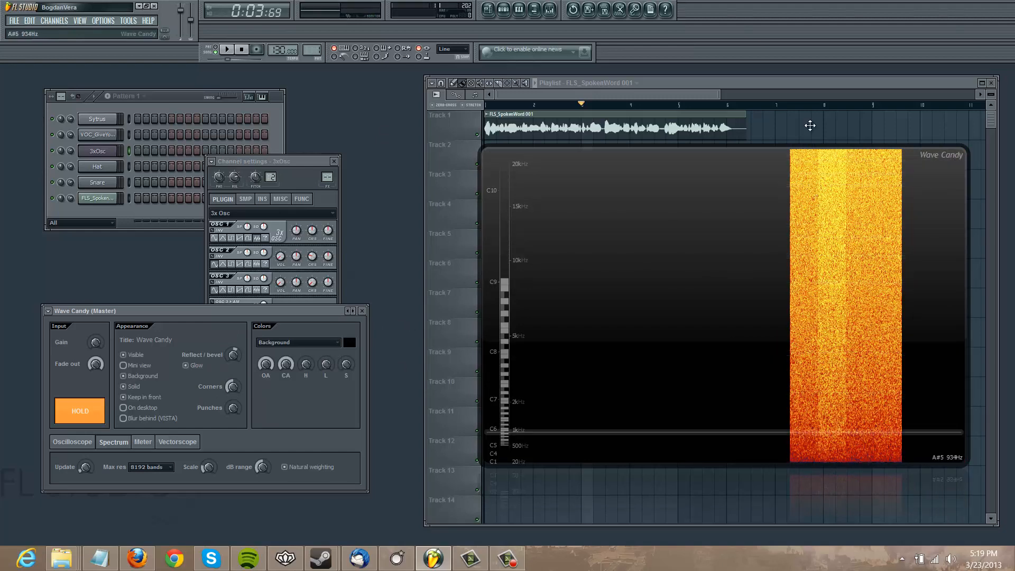
{"action": "left_click_drag", "start_coordinate": [806, 308], "coordinate": [718, 333]}
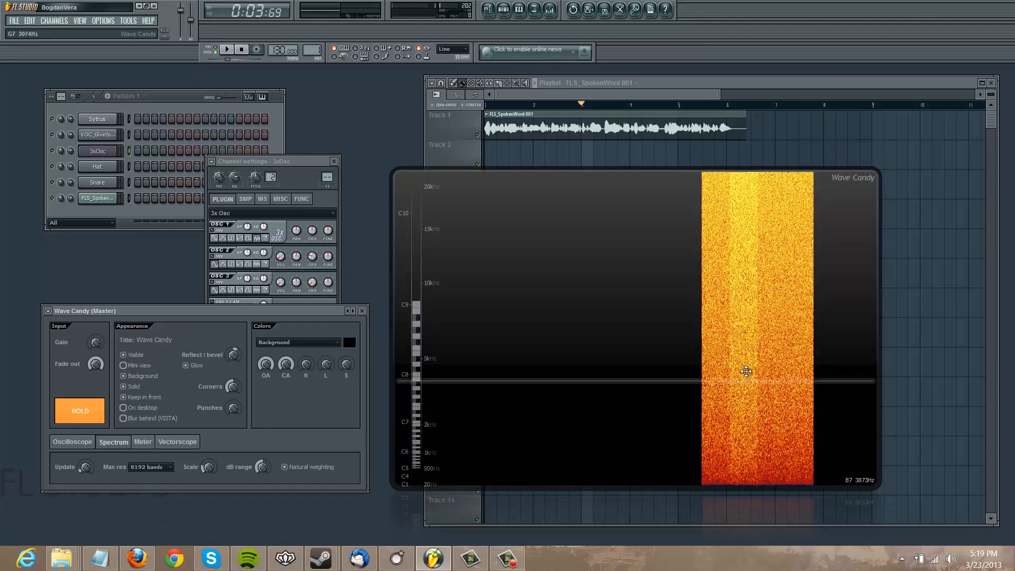
- Reposition the 3x Osc channel settings and set the instrument's filter type to LP
{"action": "mouse_move", "coordinate": [214, 313]}
{"action": "left_mouse_down"}
{"action": "mouse_move", "coordinate": [205, 316]}
{"action": "mouse_move", "coordinate": [215, 310]}
{"action": "left_mouse_up"}
{"action": "left_click_drag", "start_coordinate": [290, 169], "coordinate": [272, 146]}
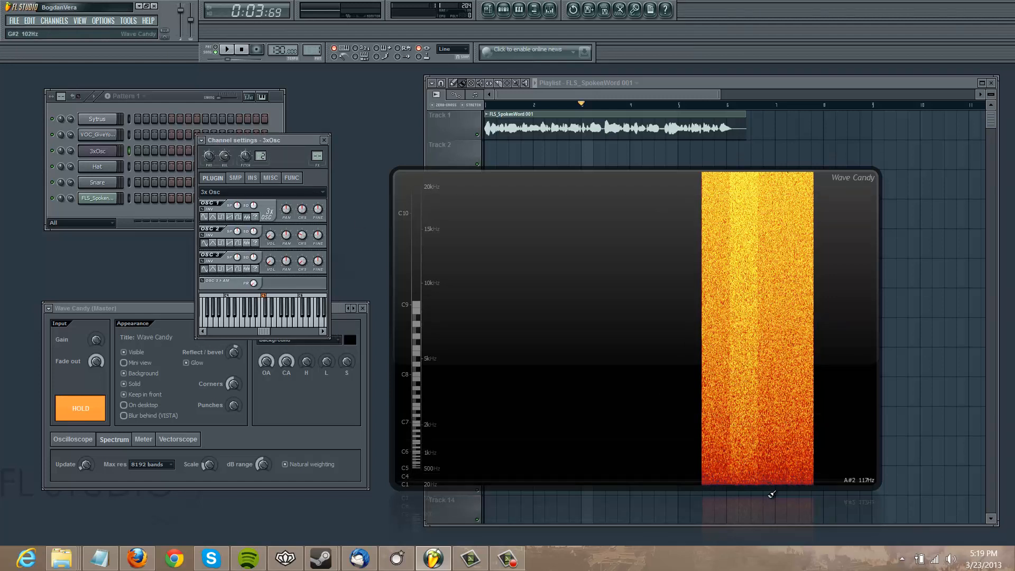
{"action": "left_click_drag", "start_coordinate": [254, 144], "coordinate": [228, 145]}
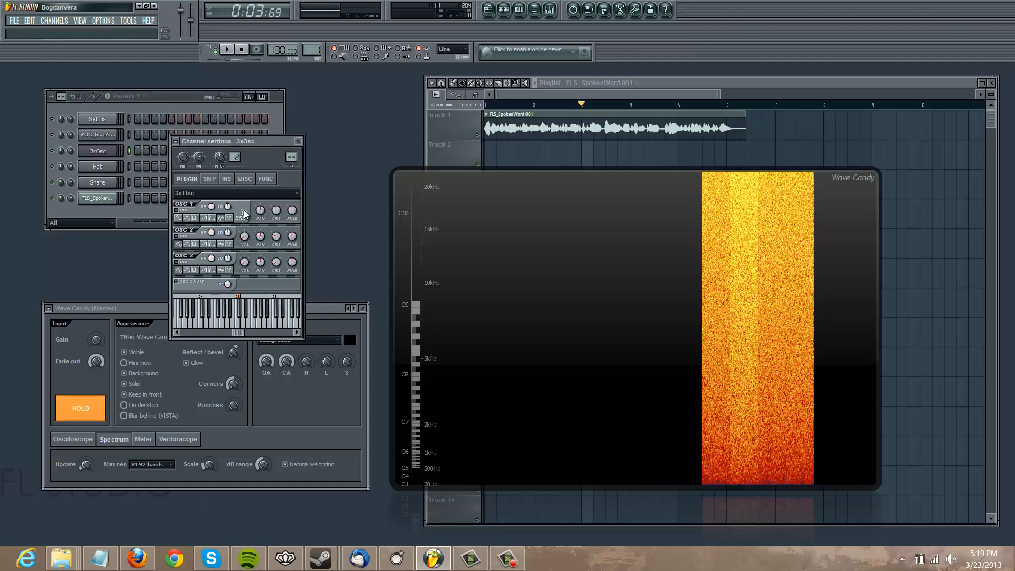
{"action": "left_click", "coordinate": [210, 180]}
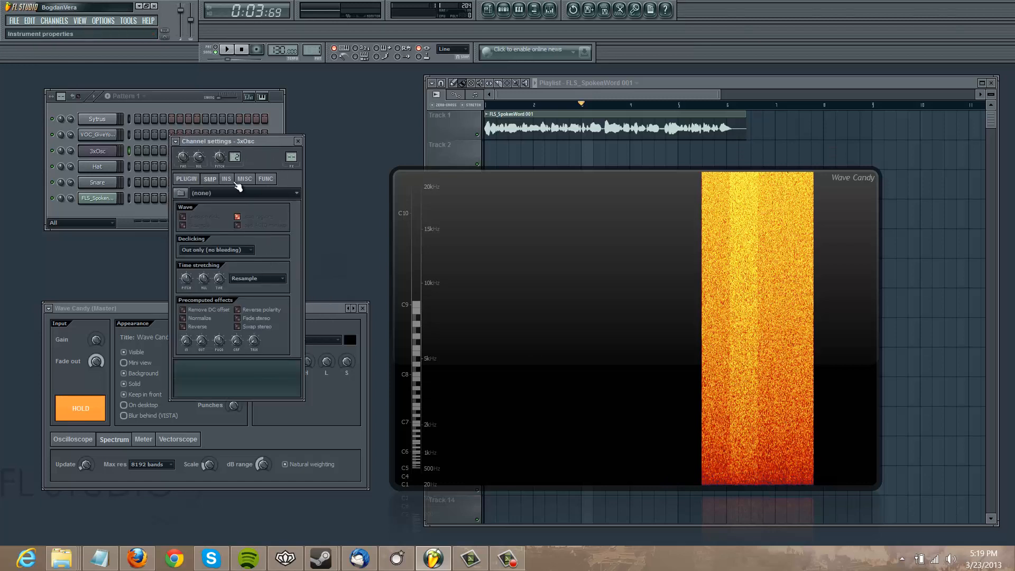
{"action": "left_click", "coordinate": [231, 180]}
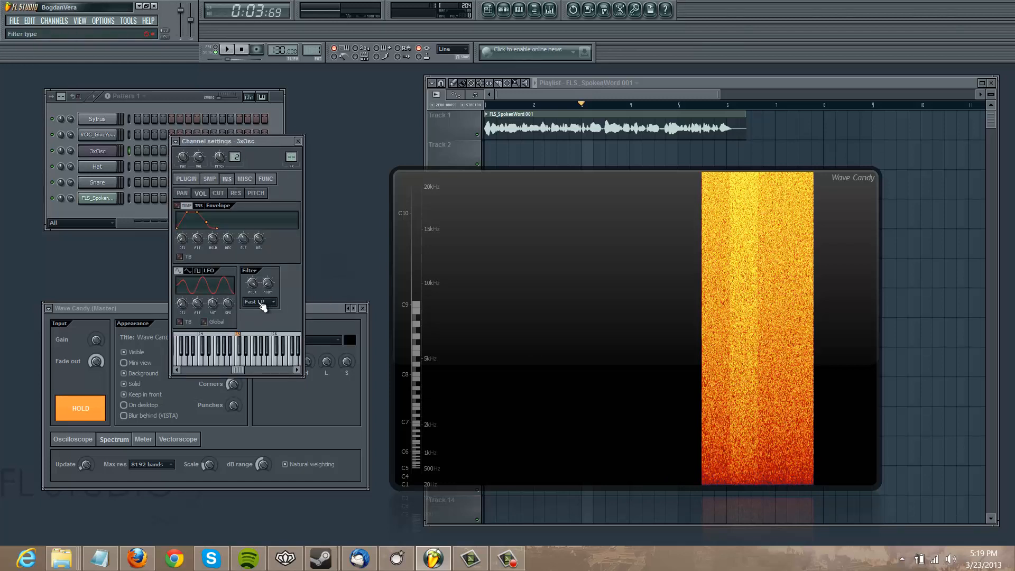
{"action": "left_click", "coordinate": [189, 180]}
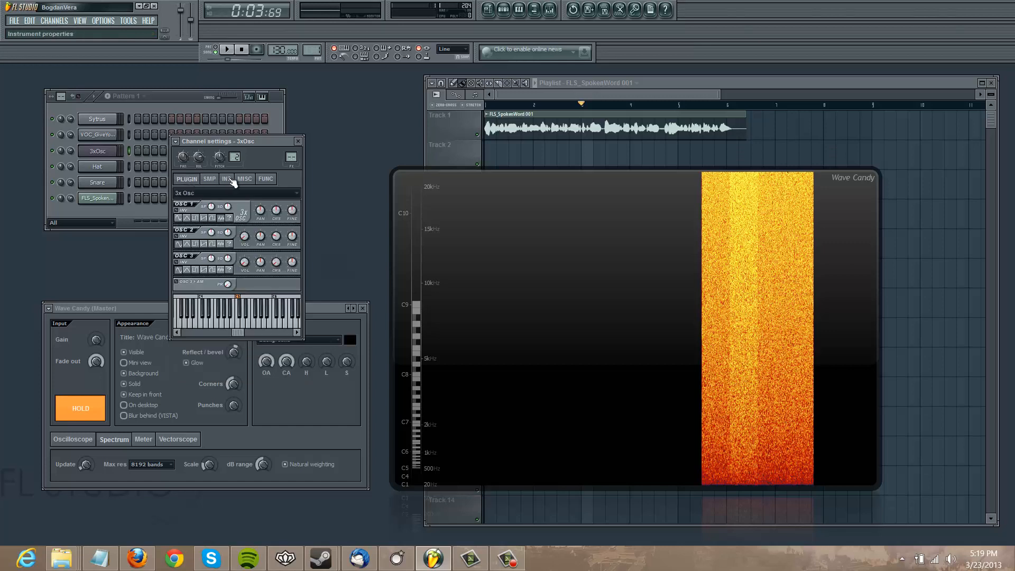
{"action": "left_click", "coordinate": [232, 182]}
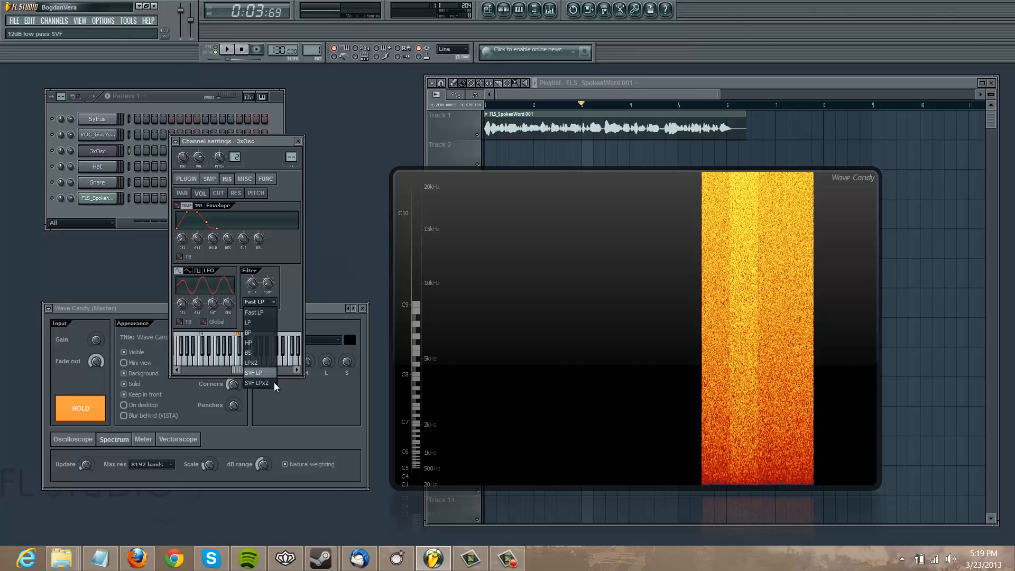
{"action": "left_click", "coordinate": [262, 323]}
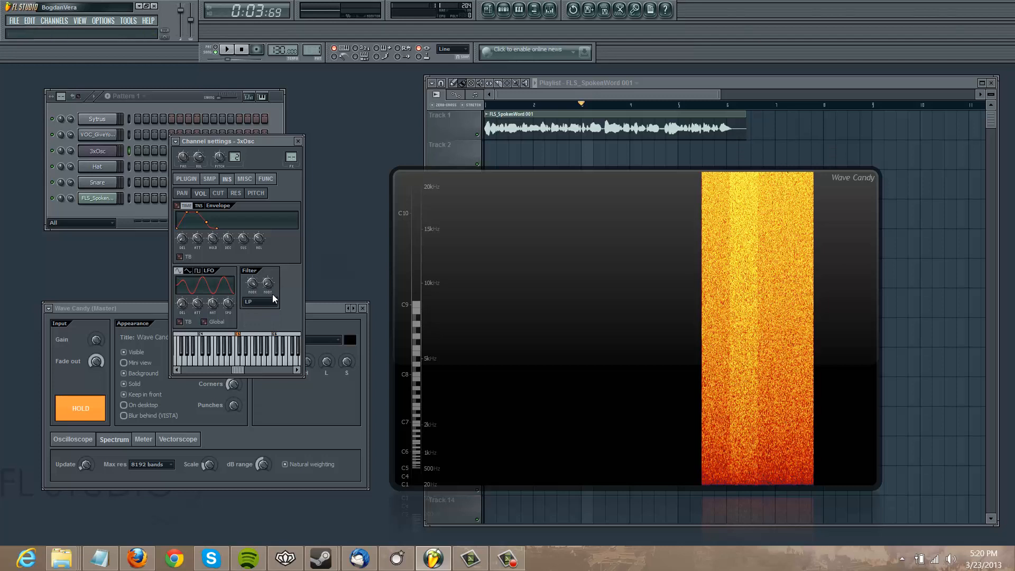
- Release the hold, play C4 on the 3x Osc channel and sweep its filter cutoff, repositioning the Wave Candy display
{"action": "left_click", "coordinate": [102, 410]}
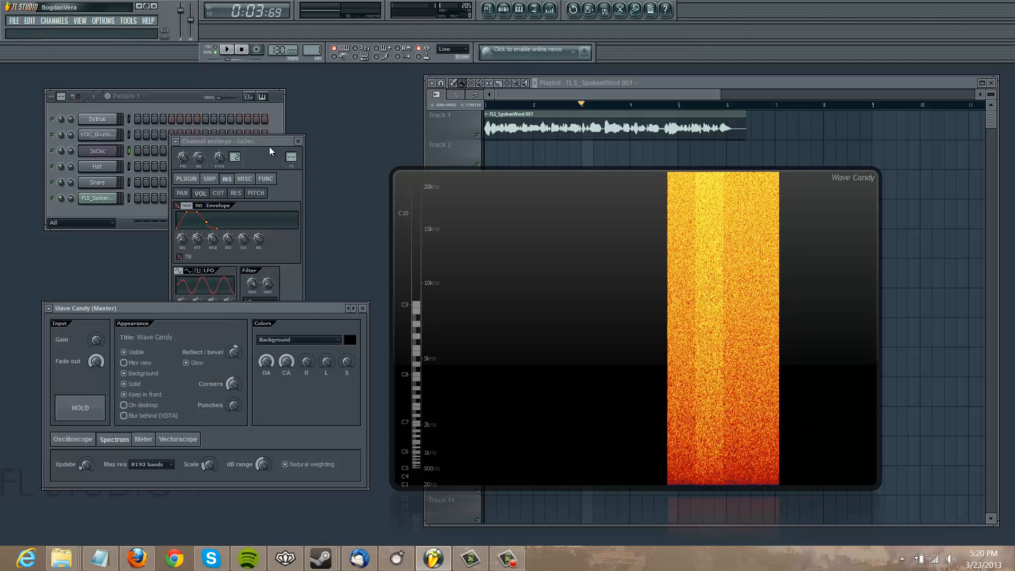
{"action": "left_click_drag", "start_coordinate": [267, 141], "coordinate": [270, 102]}
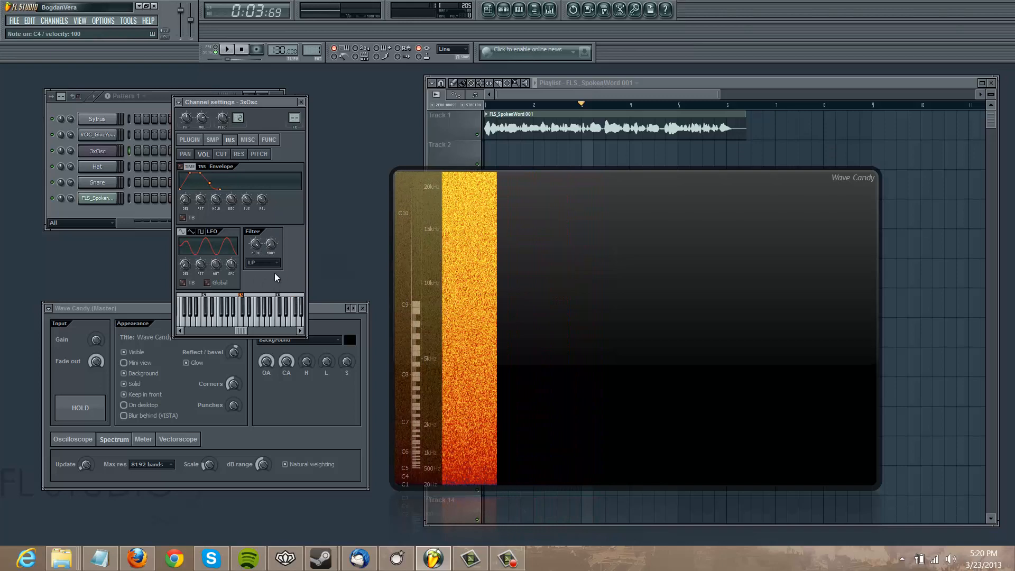
{"action": "key", "text": "z"}
{"action": "left_click_drag", "start_coordinate": [258, 247], "coordinate": [286, 341]}
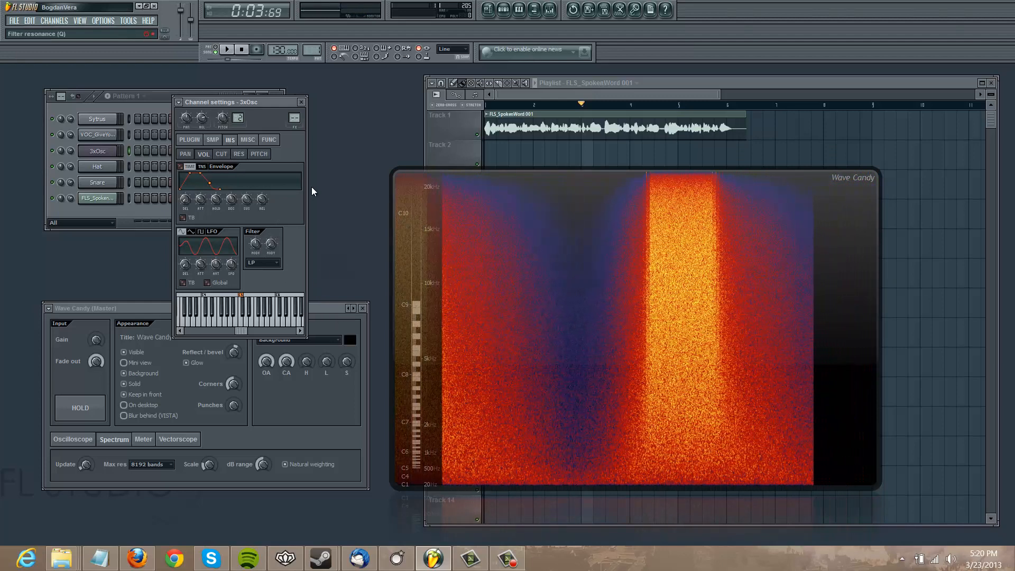
{"action": "left_click_drag", "start_coordinate": [548, 289], "coordinate": [553, 274]}
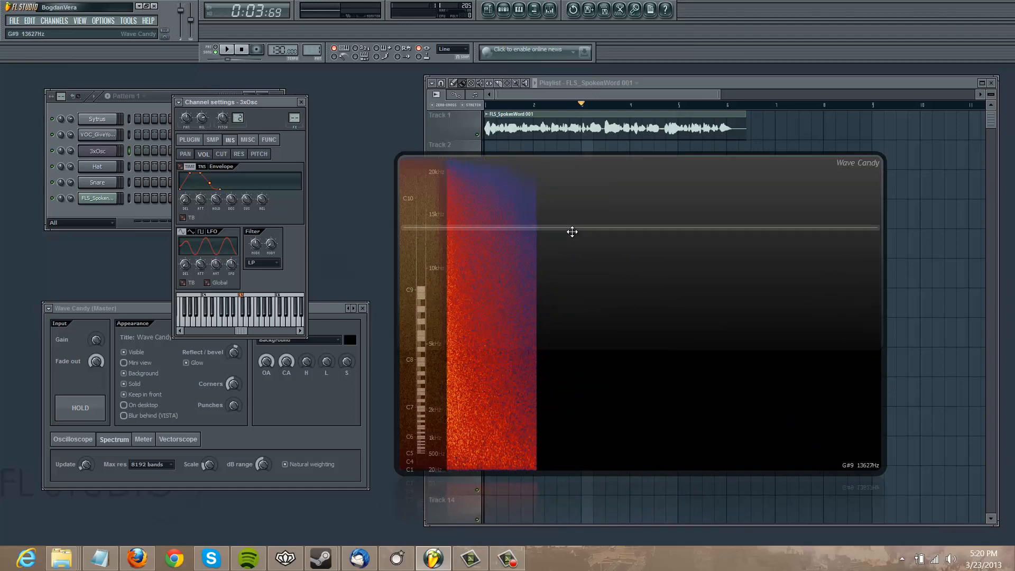
{"action": "left_click_drag", "start_coordinate": [636, 228], "coordinate": [681, 226]}
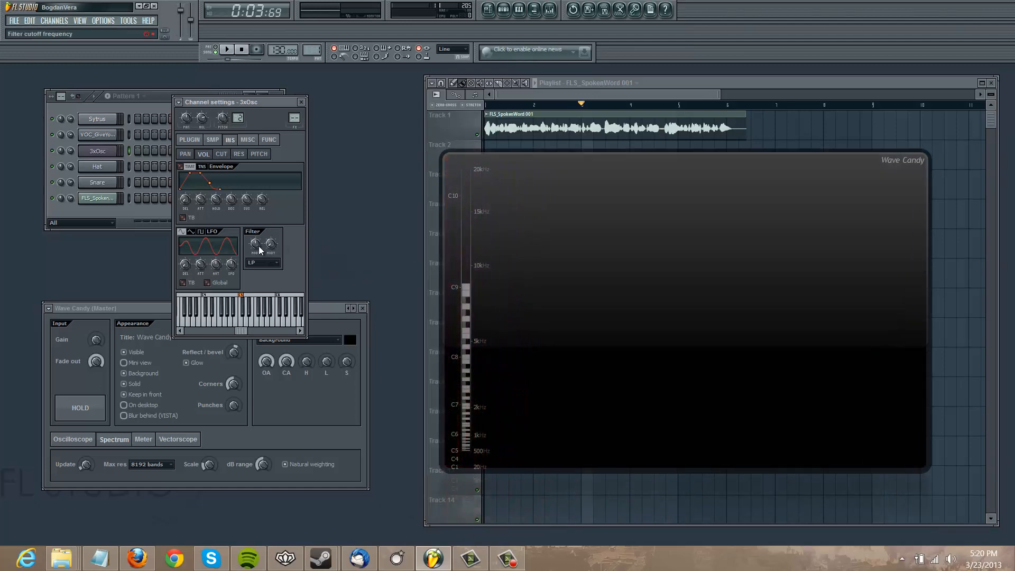
- Sweep the 3x Osc LP filter cutoff, switch the filter type to BP and sweep the cutoff again while playing C4
{"action": "key", "text": "q"}
{"action": "left_click_drag", "start_coordinate": [258, 246], "coordinate": [264, 210]}
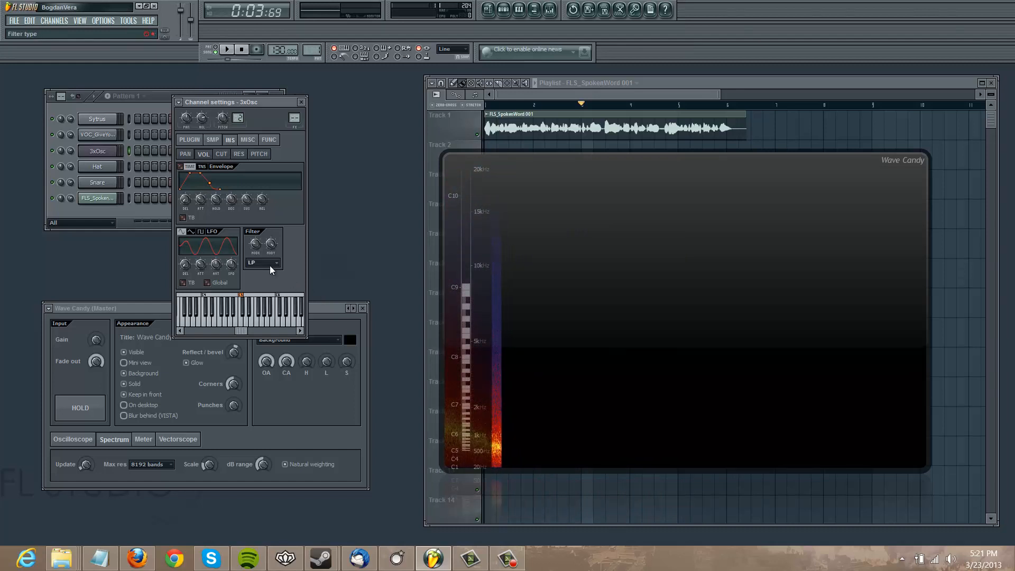
{"action": "left_click", "coordinate": [267, 293]}
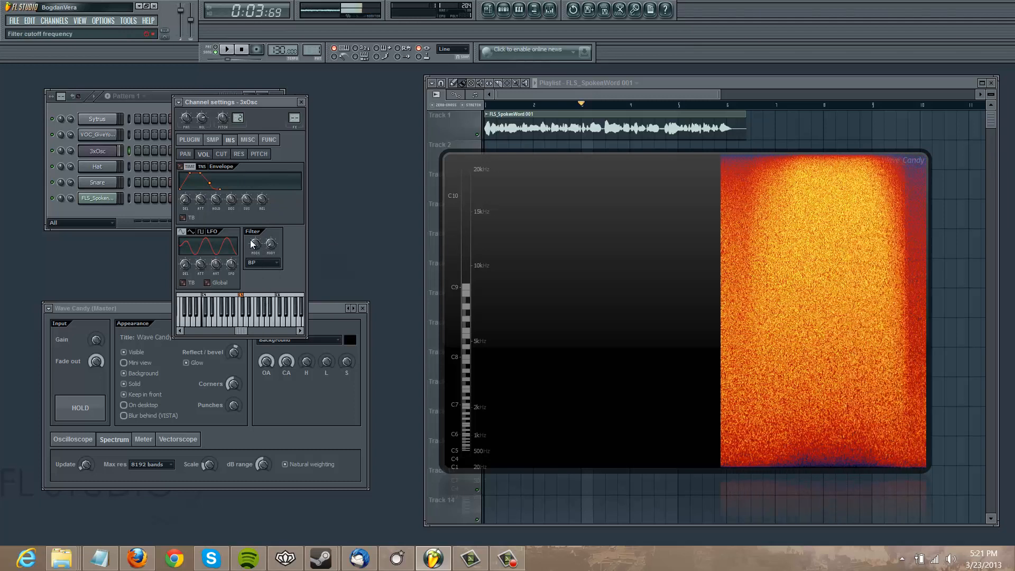
{"action": "left_click_drag", "start_coordinate": [255, 174], "coordinate": [255, 240]}
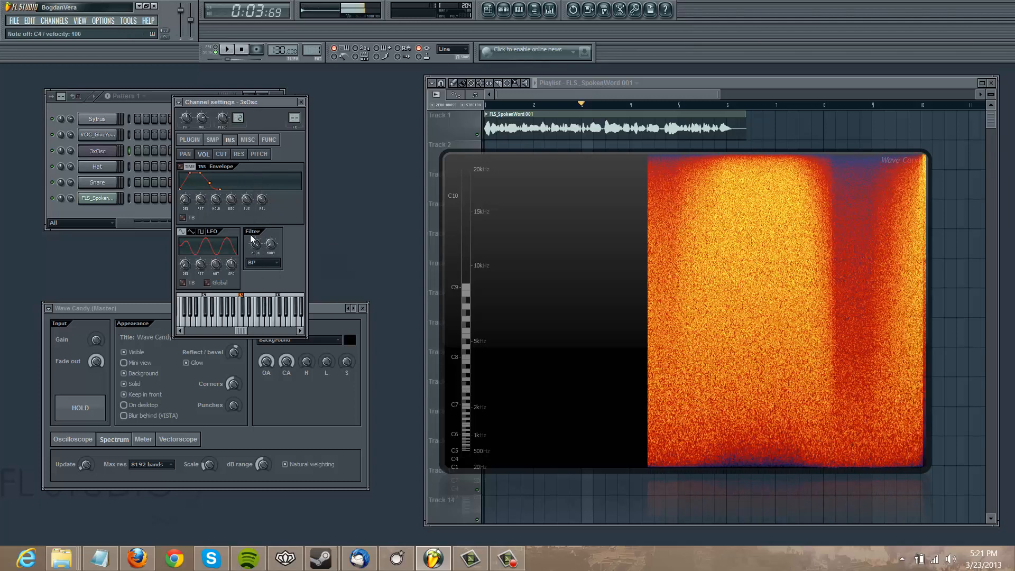
{"action": "key", "text": "z"}
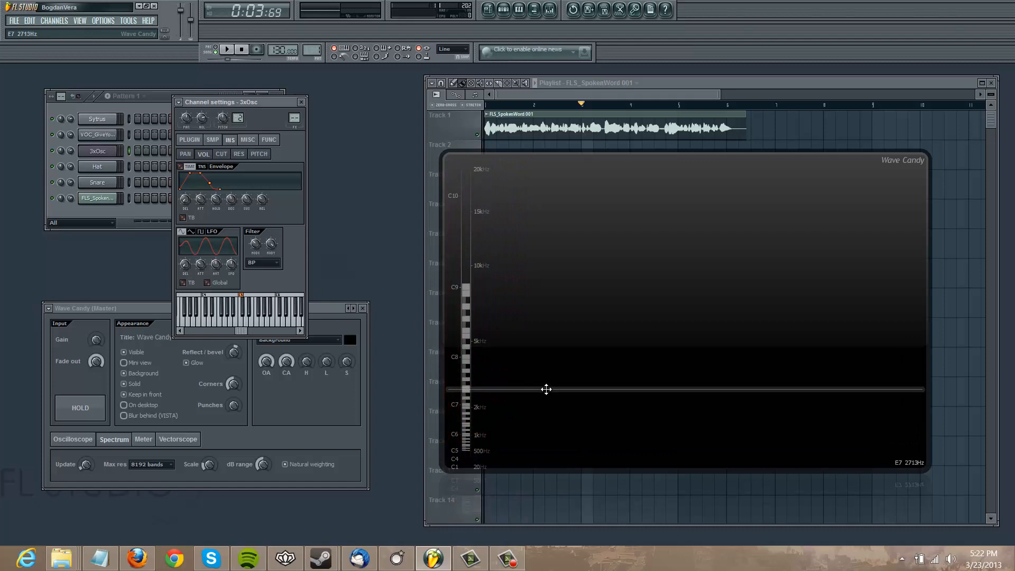
- Set the filter type to SVF LPx2 and the 3x Osc channel volume to about 62%, sweeping the cutoff while playing C4
{"action": "left_click", "coordinate": [271, 264]}
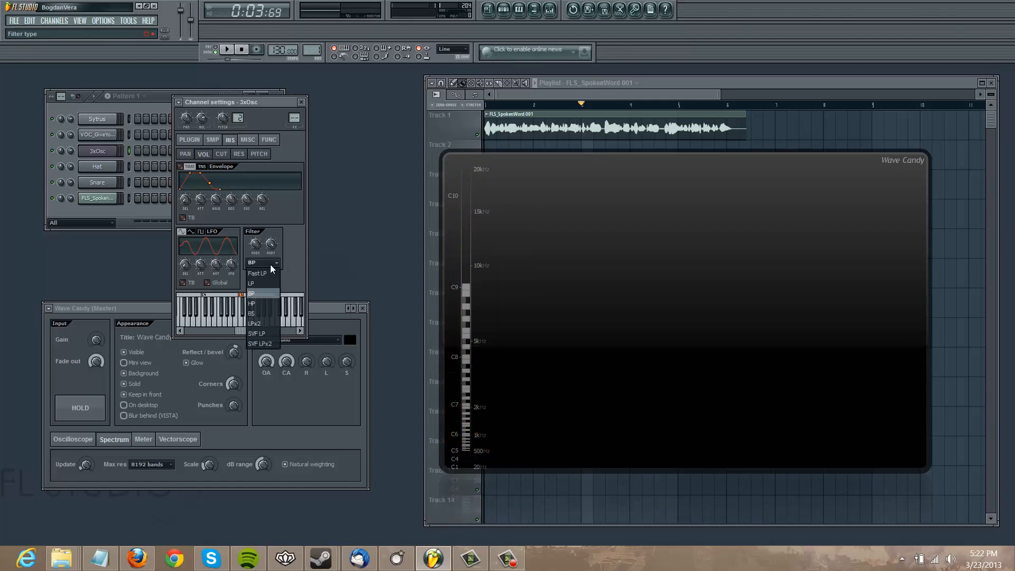
{"action": "left_click", "coordinate": [267, 344]}
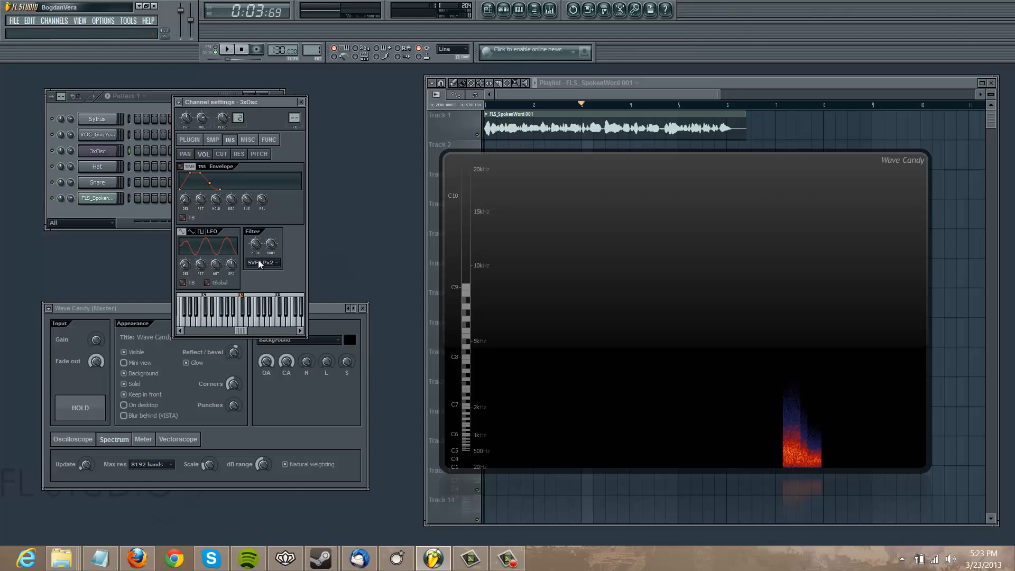
{"action": "key", "text": "z"}
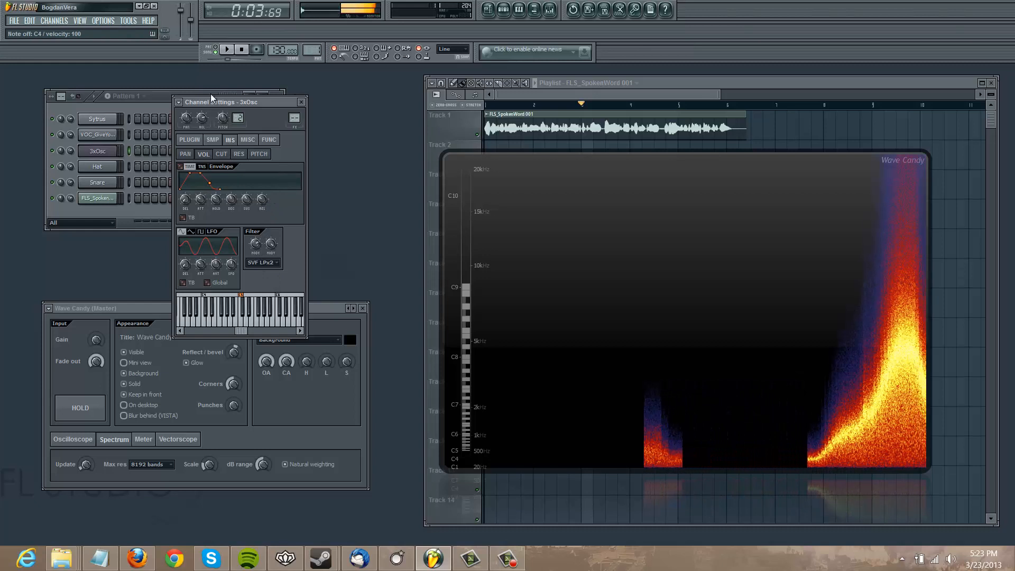
{"action": "left_click", "coordinate": [73, 152]}
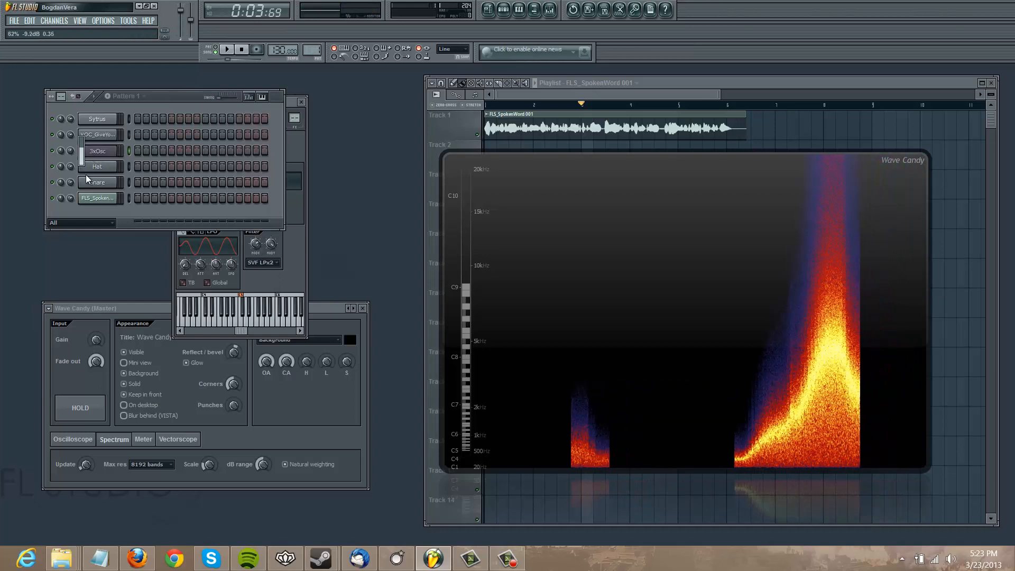
{"action": "key", "text": "z"}
{"action": "mouse_move", "coordinate": [255, 244]}
{"action": "left_mouse_down"}
{"action": "mouse_move", "coordinate": [256, 275]}
{"action": "mouse_move", "coordinate": [255, 219]}
{"action": "mouse_move", "coordinate": [262, 269]}
{"action": "mouse_move", "coordinate": [259, 258]}
{"action": "left_mouse_up"}
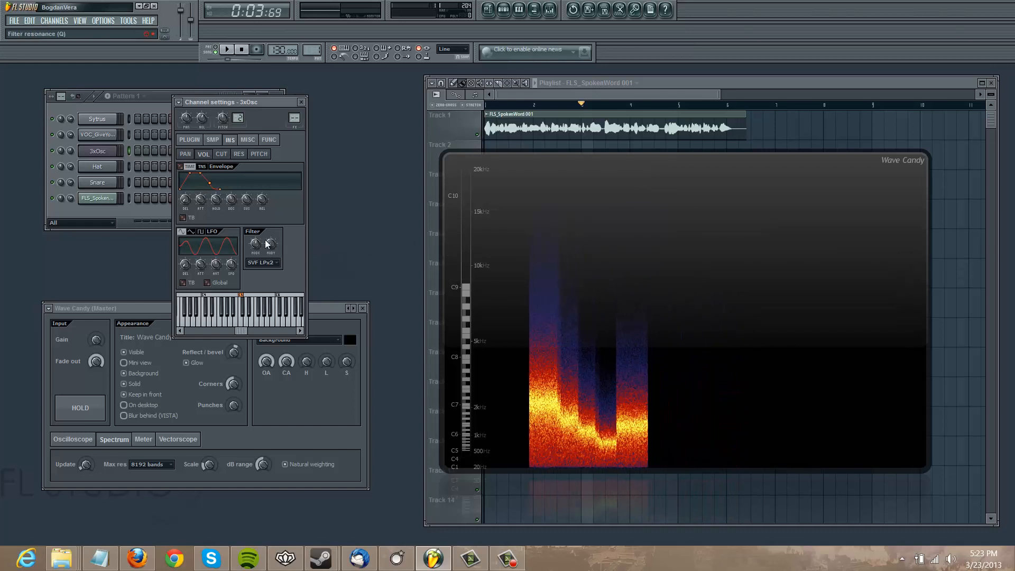
- Set the 3x Osc filter type back to LP and play C4
{"action": "left_click", "coordinate": [266, 261]}
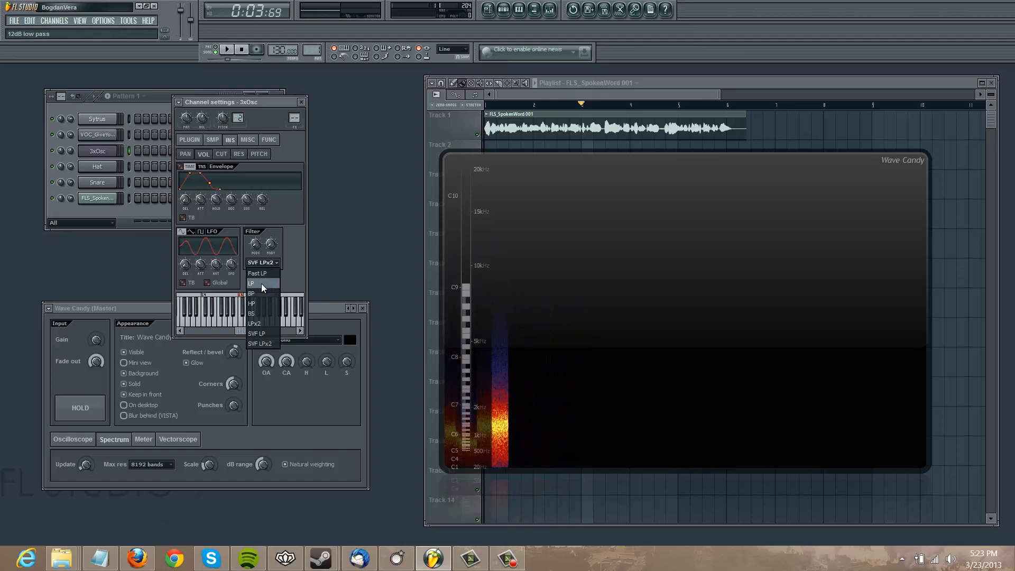
{"action": "left_click", "coordinate": [262, 283]}
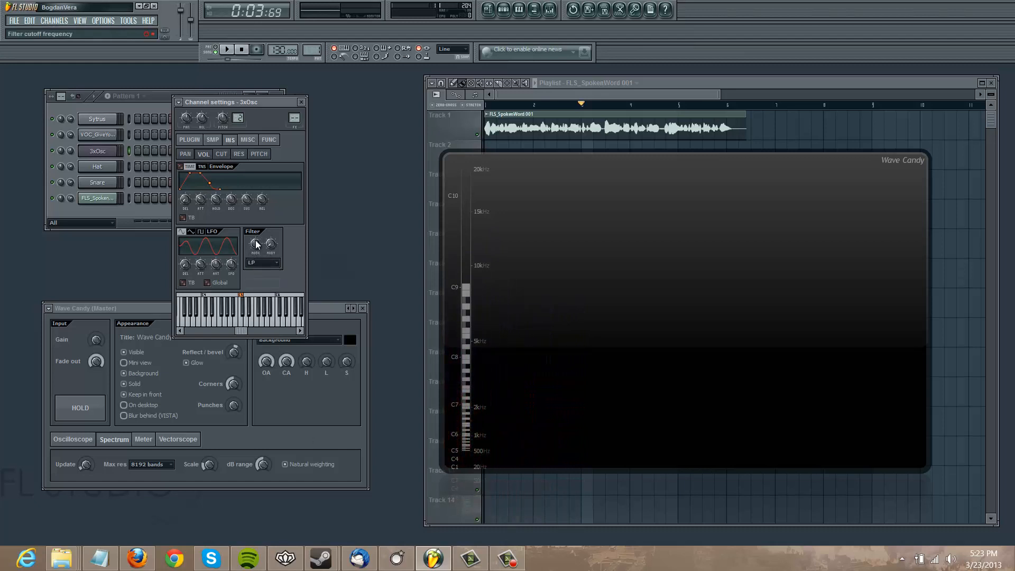
{"action": "key", "text": "z"}
{"action": "key", "text": "z"}
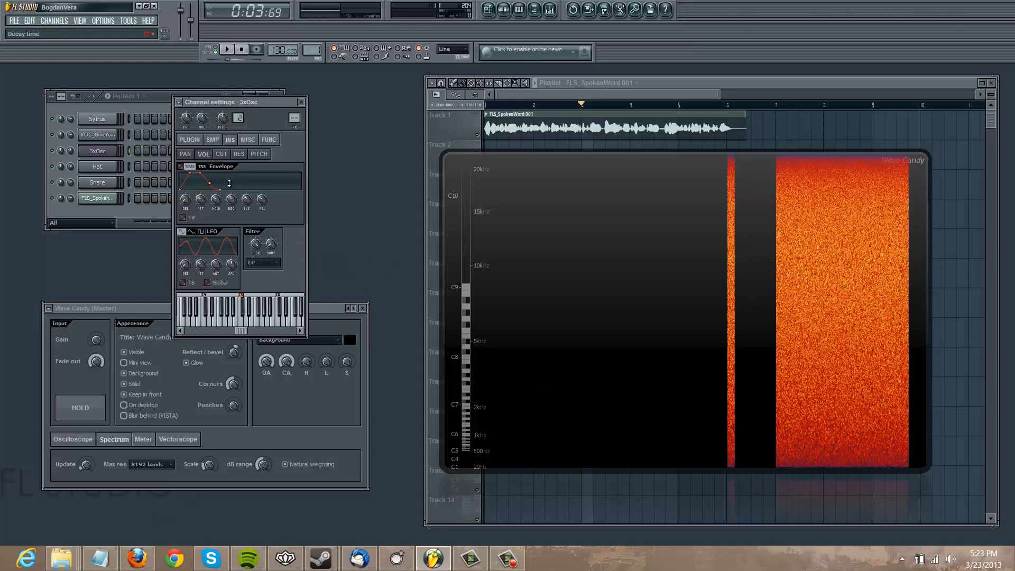
- Show the 3x Osc oscillator controls, adjust the Osc 2 mix level and play C4
{"action": "left_click", "coordinate": [190, 140]}
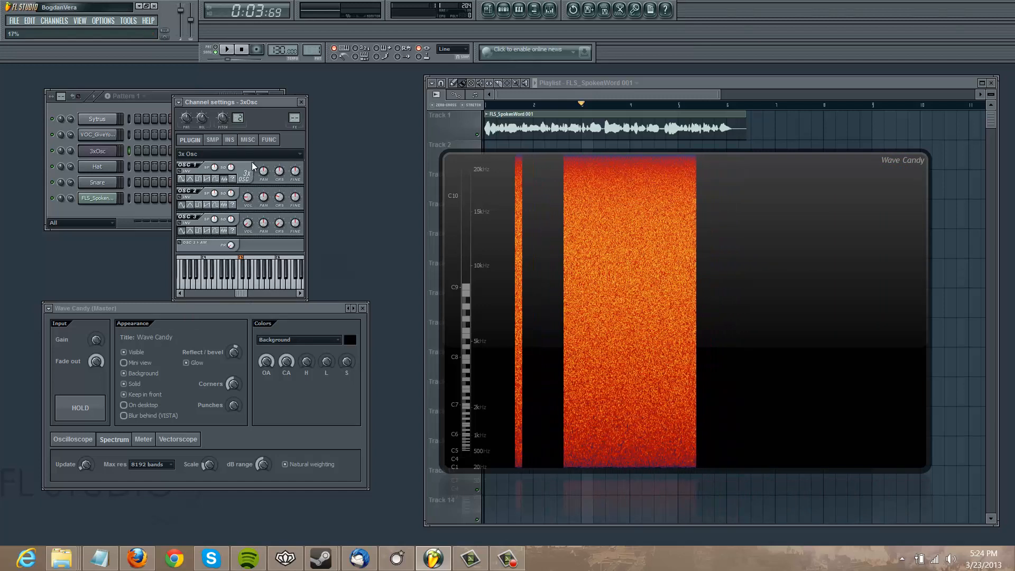
{"action": "left_click_drag", "start_coordinate": [251, 162], "coordinate": [258, 132]}
{"action": "key", "text": "z"}
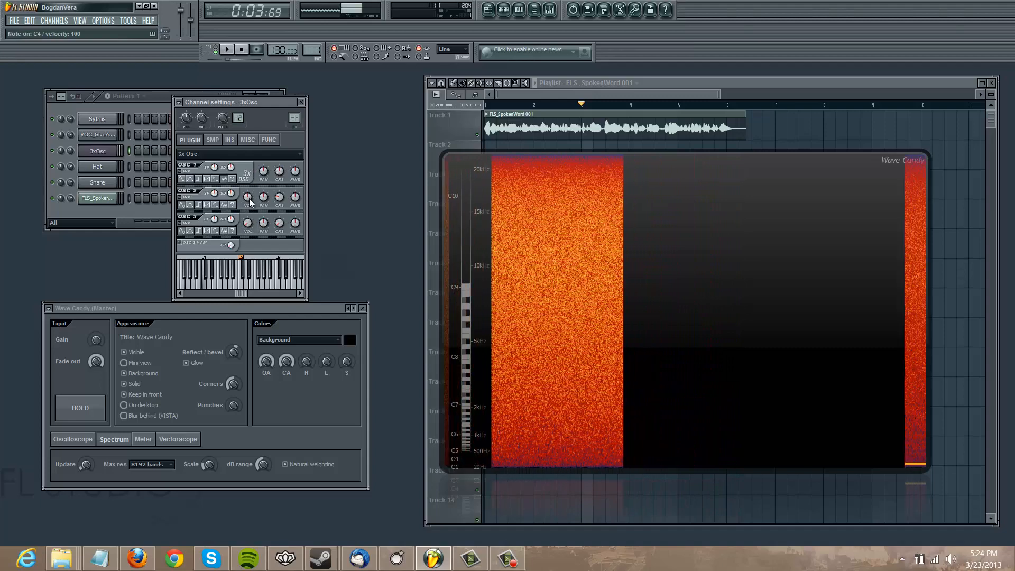
- Play a run of notes and chords across several octaves on the 3x Osc, and reposition the Wave Candy display
{"action": "key", "text": "i"}
{"action": "key", "text": "bracketleft"}
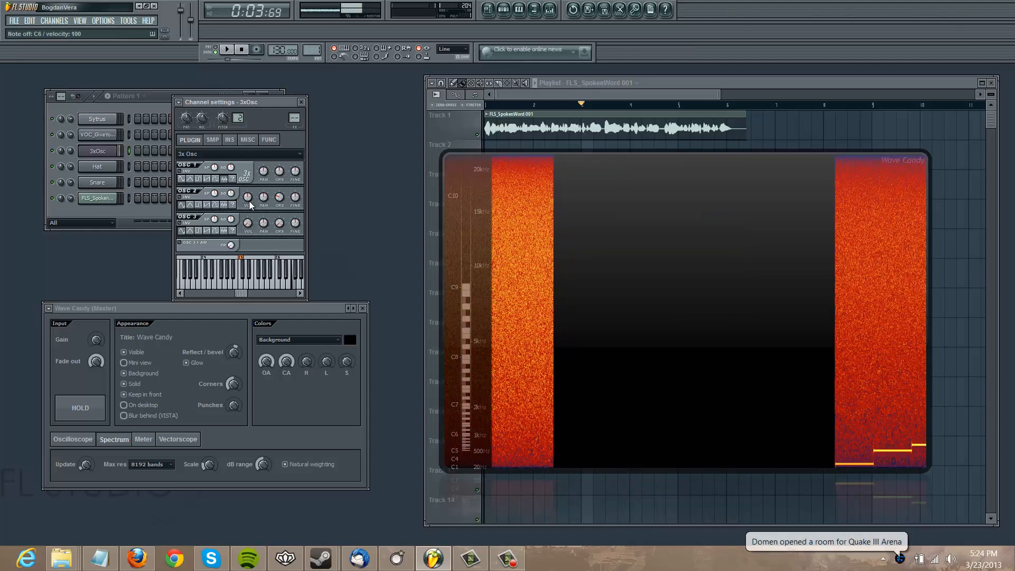
{"action": "key", "text": "o"}
{"action": "key", "text": "p"}
{"action": "key", "text": "u"}
{"action": "key", "text": "t"}
{"action": "key", "text": "q"}
{"action": "key", "text": "p"}
{"action": "key", "text": "i"}
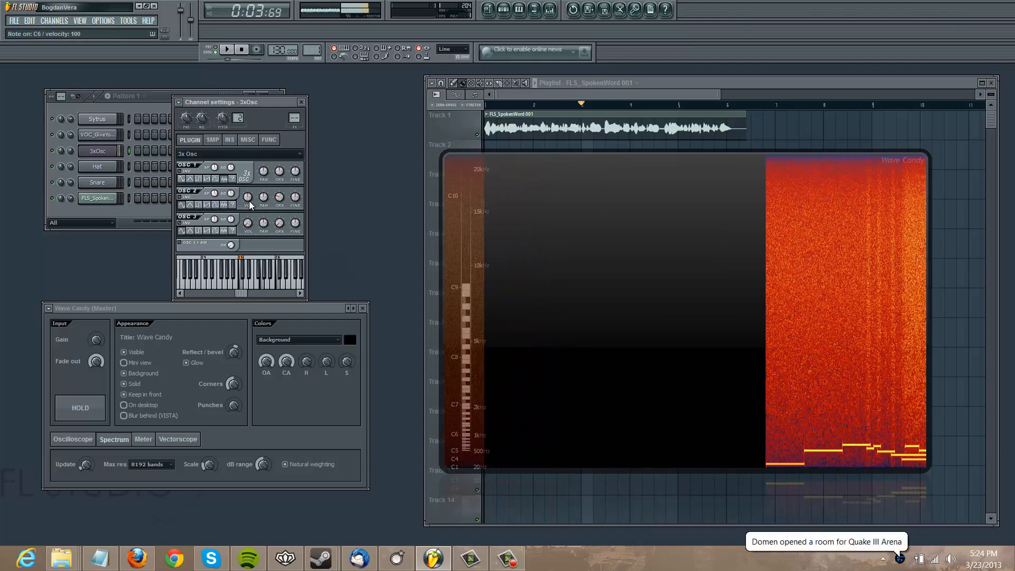
{"action": "key", "text": "p"}
{"action": "key", "text": "y"}
{"action": "key", "text": "n"}
{"action": "key", "text": "y"}
{"action": "key", "text": "n"}
{"action": "key", "text": "c"}
{"action": "key", "text": "y"}
{"action": "key", "text": "e"}
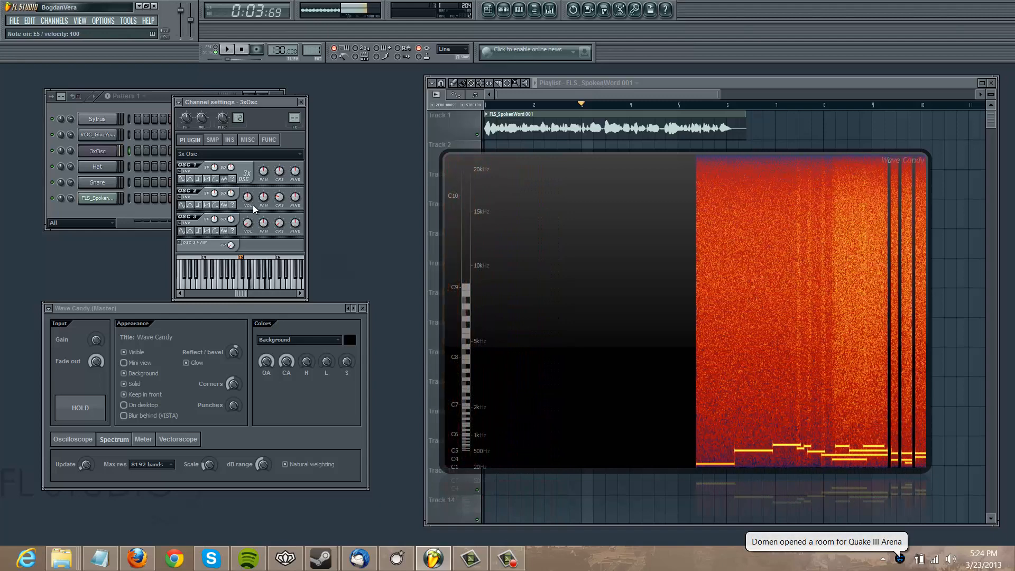
{"action": "key", "text": "z"}
{"action": "key", "text": "y"}
{"action": "key", "text": "bracketleft"}
{"action": "key", "text": "bracketright"}
{"action": "key", "text": "bracketleft"}
{"action": "key", "text": "bracketright"}
{"action": "key", "text": "p"}
{"action": "key", "text": "t"}
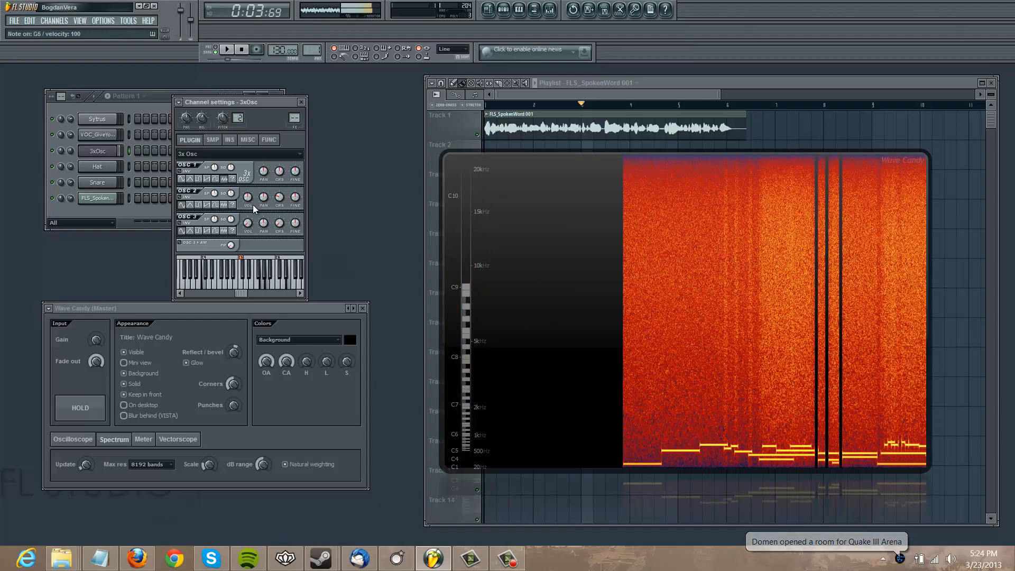
{"action": "key", "text": "r"}
{"action": "key", "text": "n"}
{"action": "key", "text": "o"}
{"action": "key", "text": "bracketleft"}
{"action": "key", "text": "i"}
{"action": "key", "text": "p"}
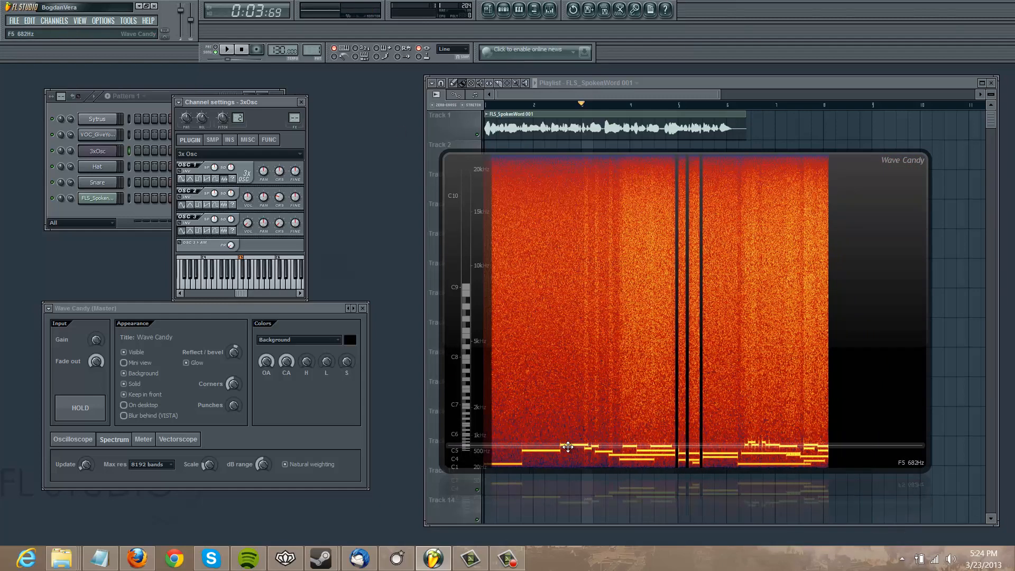
{"action": "left_click_drag", "start_coordinate": [568, 447], "coordinate": [584, 420]}
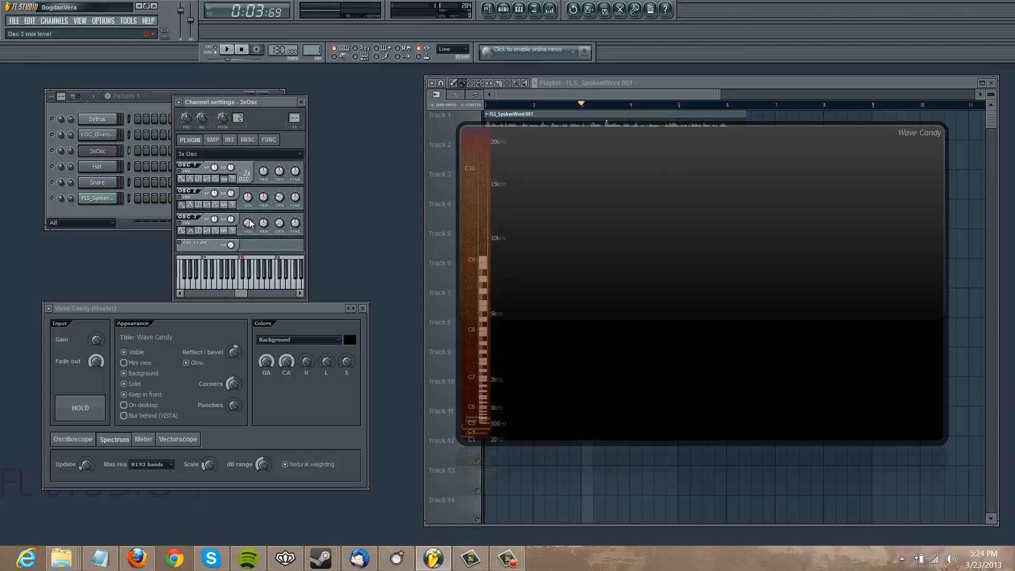
- Vary the Osc 3 mix level while playing different notes on the 3x Osc
{"action": "key", "text": "n"}
{"action": "key", "text": "v"}
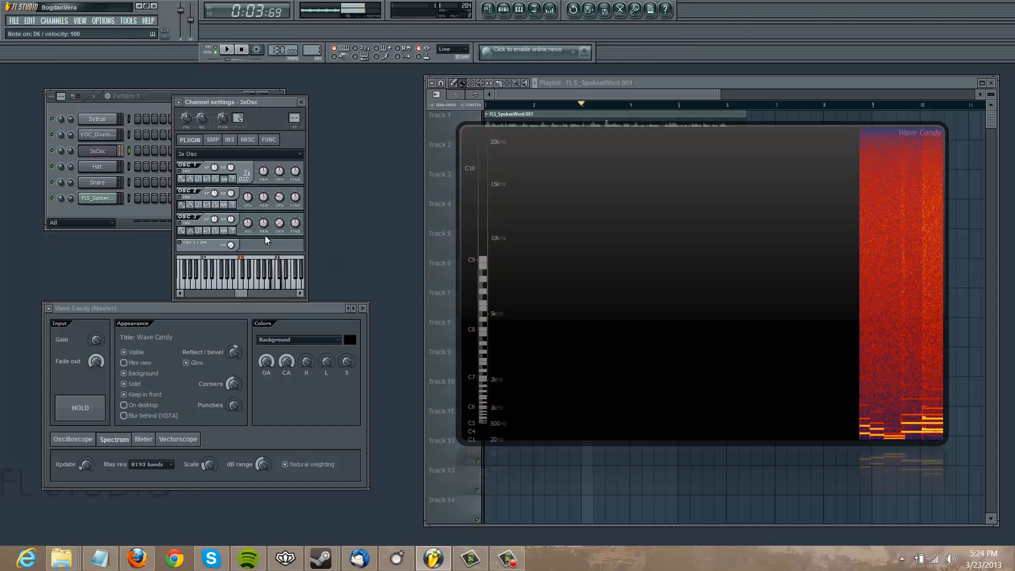
{"action": "mouse_move", "coordinate": [248, 224]}
{"action": "left_mouse_down"}
{"action": "mouse_move", "coordinate": [270, 168]}
{"action": "mouse_move", "coordinate": [265, 220]}
{"action": "mouse_move", "coordinate": [246, 224]}
{"action": "left_mouse_up"}
{"action": "key", "text": "b"}
{"action": "key", "text": "r"}
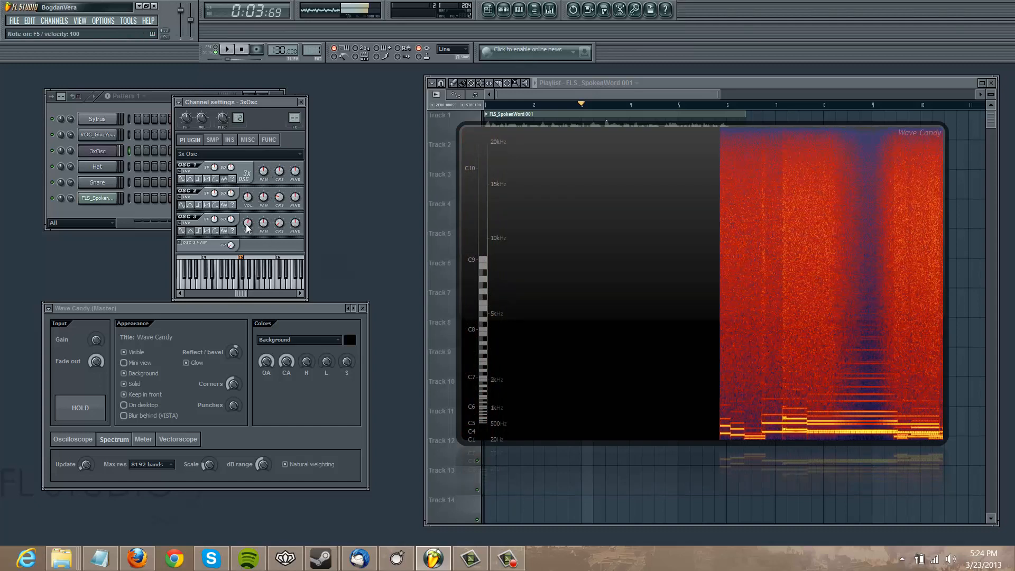
{"action": "key", "text": "c"}
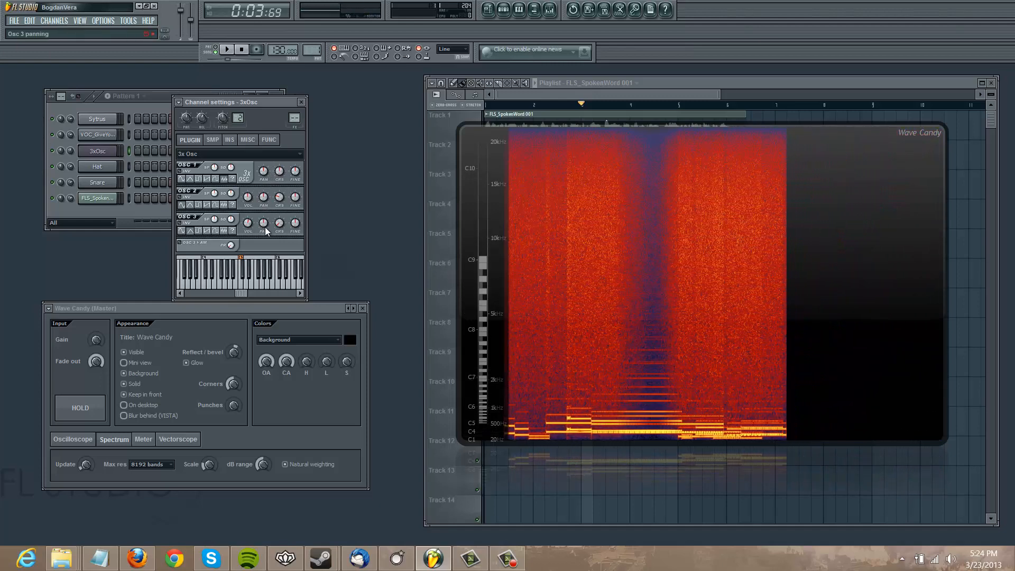
- Sweep the Osc 3 coarse pitch, including +24 semitones, while playing notes such as E5 and G5
{"action": "key", "text": "c"}
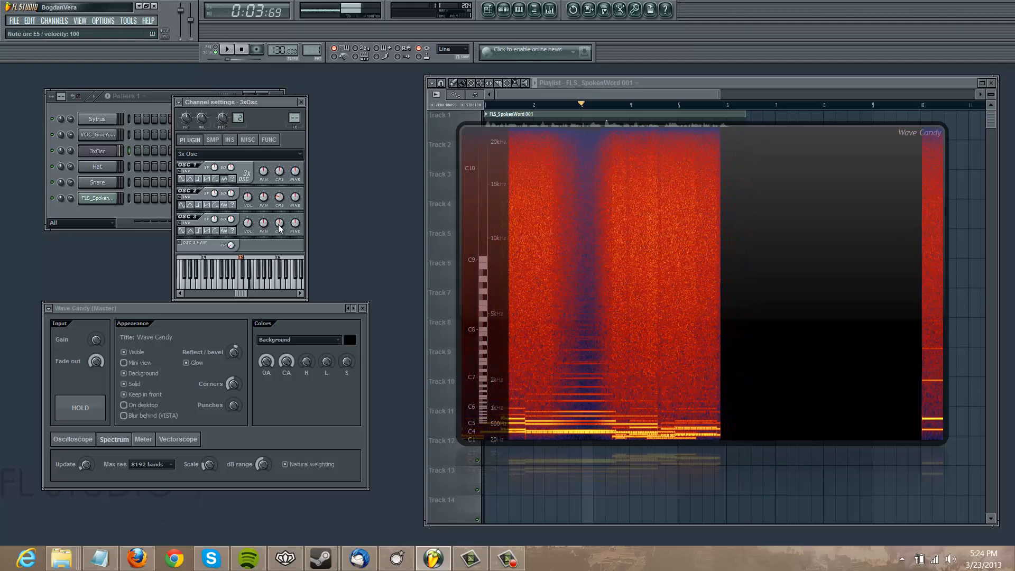
{"action": "mouse_move", "coordinate": [279, 220]}
{"action": "left_mouse_down"}
{"action": "mouse_move", "coordinate": [281, 239]}
{"action": "mouse_move", "coordinate": [279, 220]}
{"action": "left_mouse_up"}
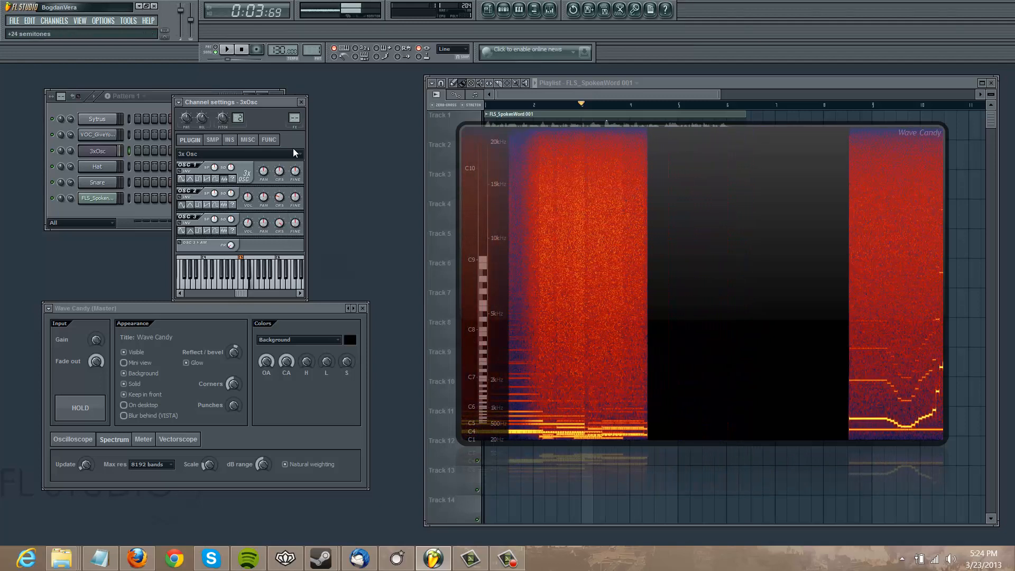
{"action": "key", "text": "x"}
{"action": "key", "text": "t"}
{"action": "key", "text": "b"}
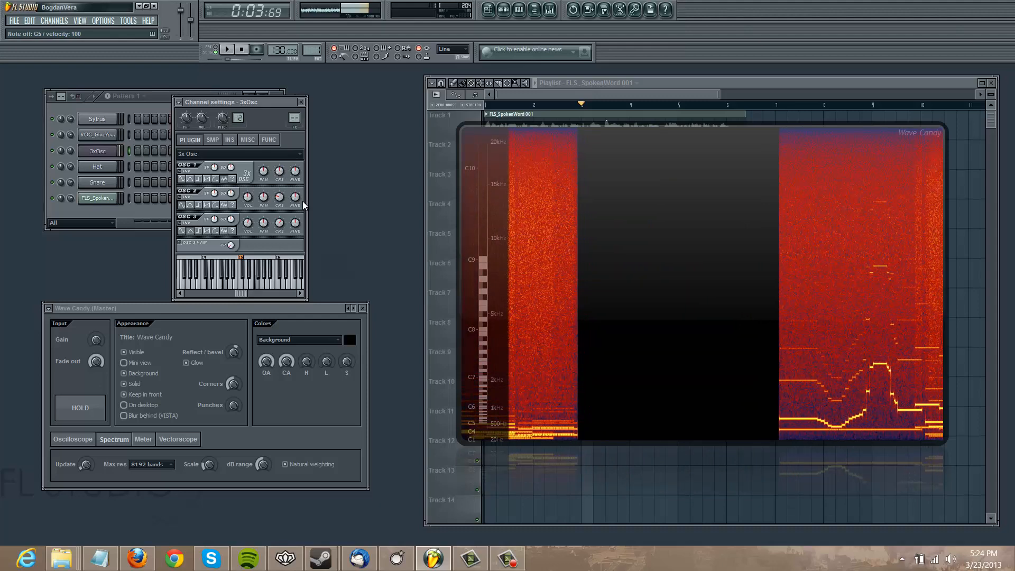
{"action": "key", "text": "v"}
{"action": "key", "text": "u"}
{"action": "left_click_drag", "start_coordinate": [279, 211], "coordinate": [287, 224]}
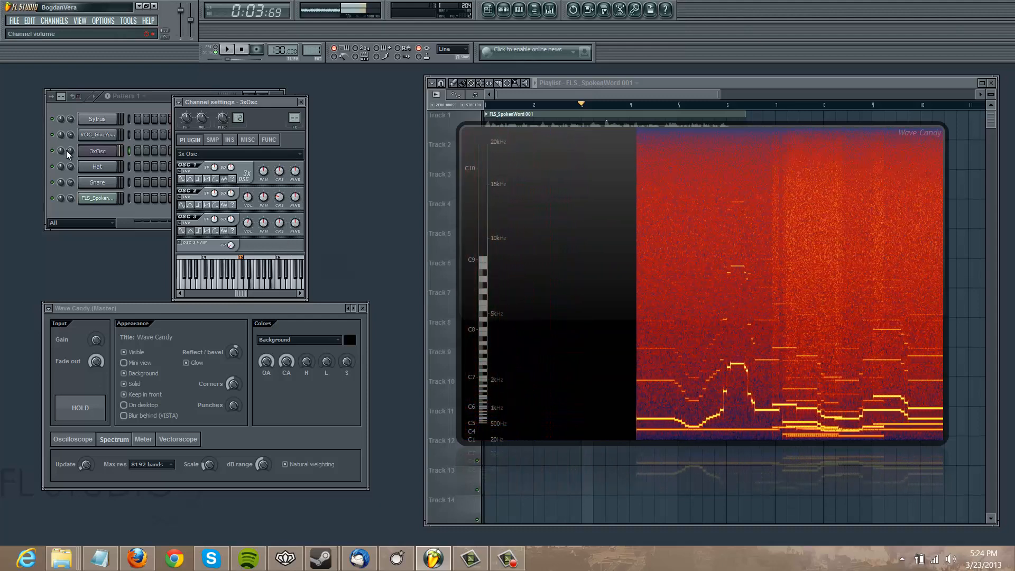
- Set the 3x Osc channel volume to about 77% and its instrument filter type to SVF LPx2
{"action": "left_click_drag", "start_coordinate": [67, 153], "coordinate": [72, 153]}
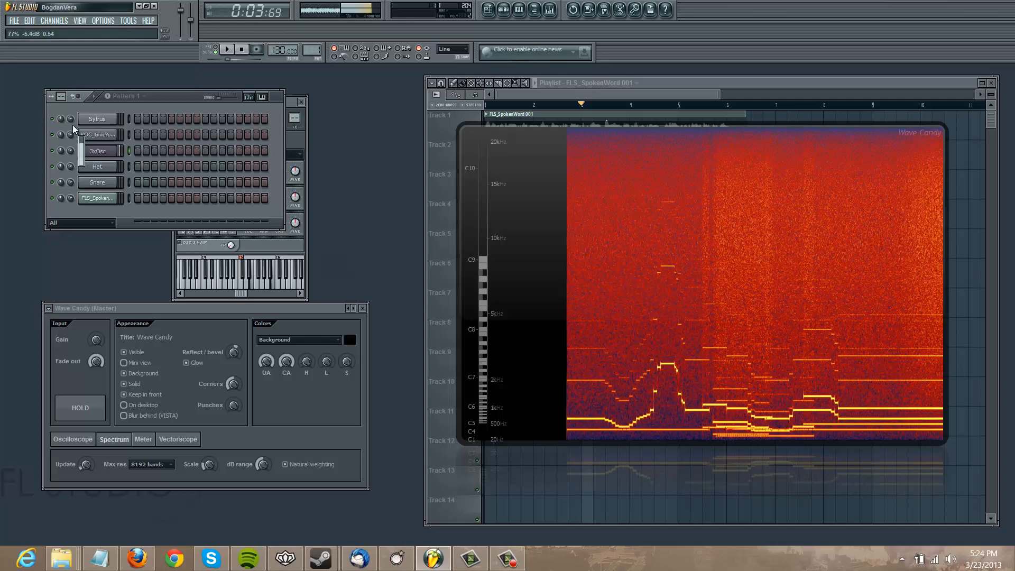
{"action": "left_click", "coordinate": [294, 141]}
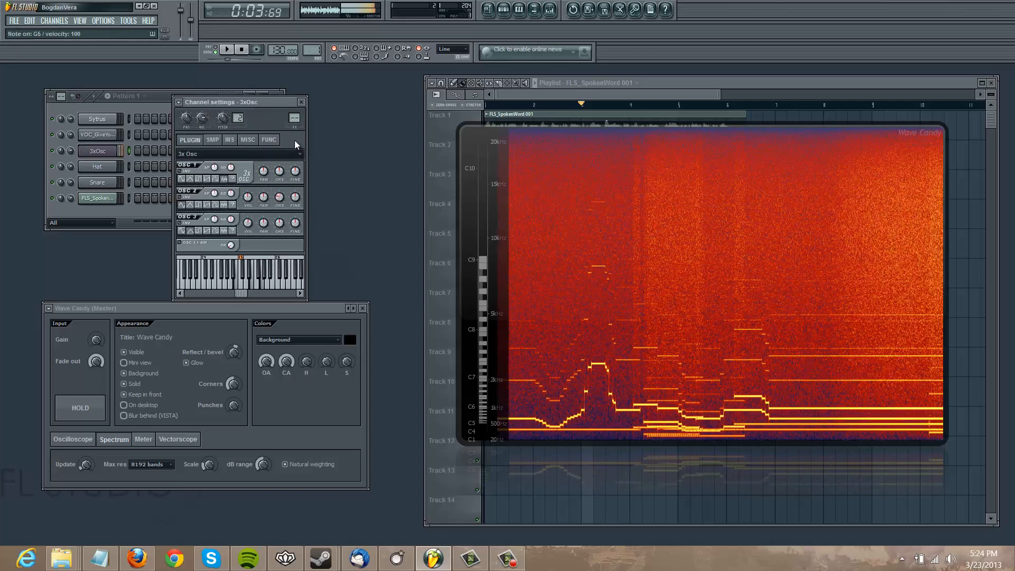
{"action": "left_click", "coordinate": [232, 141]}
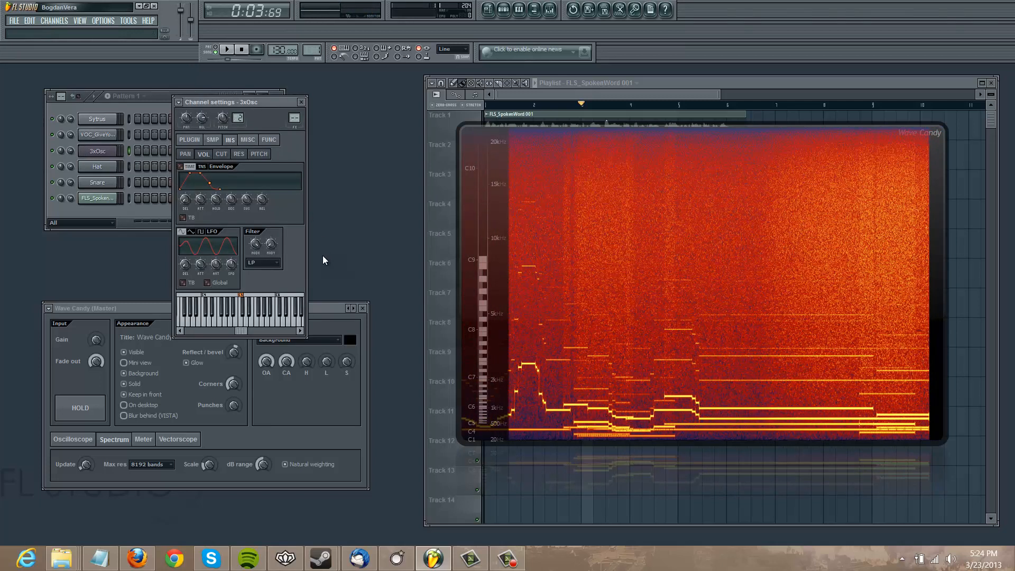
{"action": "left_click", "coordinate": [270, 341]}
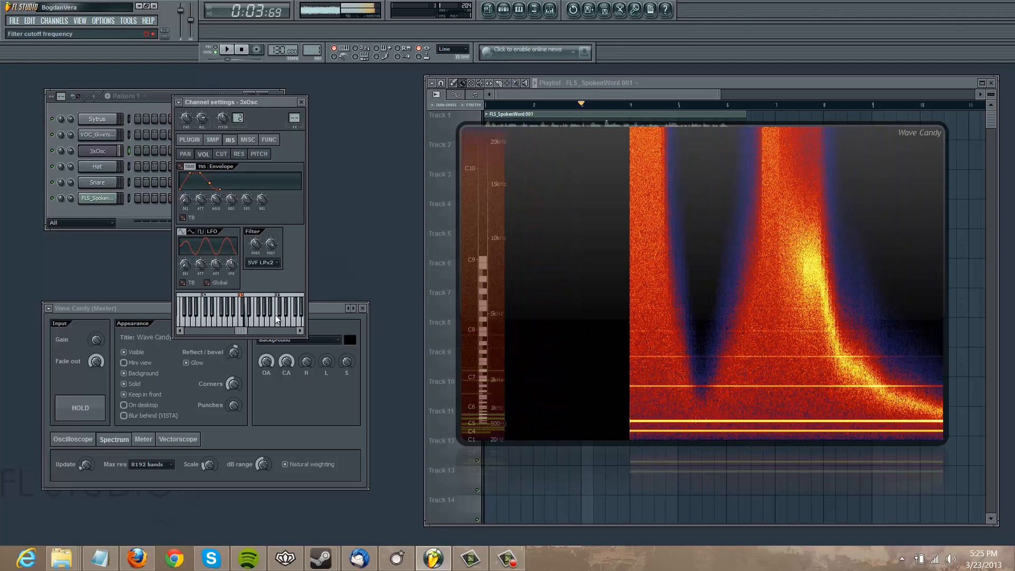
- Sweep the filter's cutoff and resonance, and change the speed of the cutoff LFO while playing C6
{"action": "left_click_drag", "start_coordinate": [280, 322], "coordinate": [305, 284]}
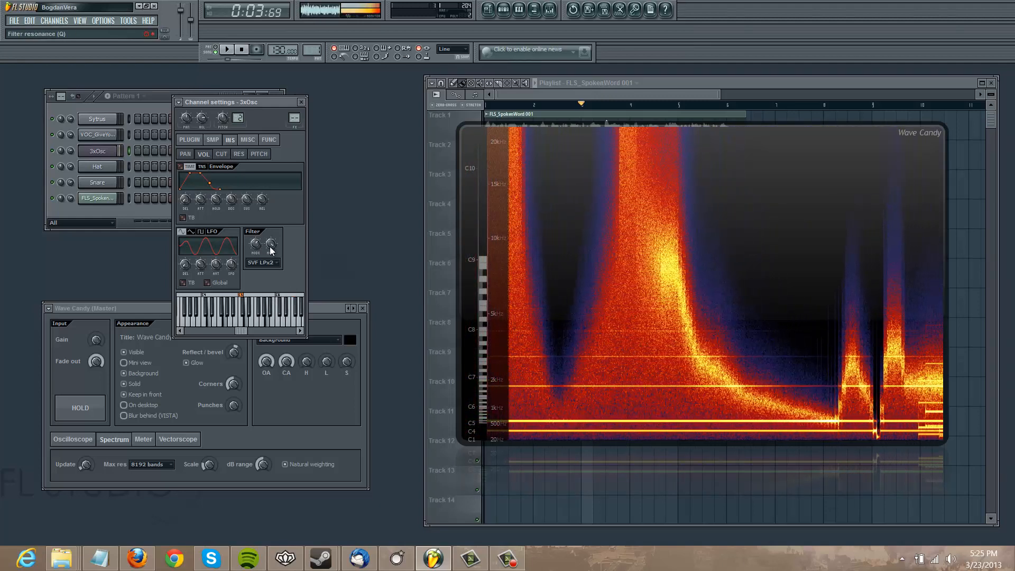
{"action": "left_click_drag", "start_coordinate": [271, 245], "coordinate": [269, 280]}
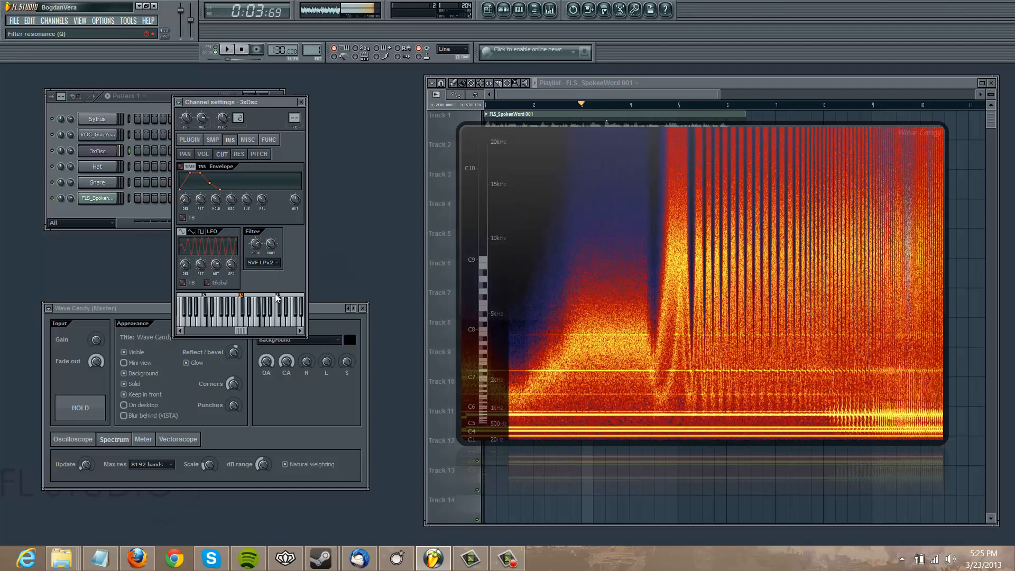
{"action": "left_click", "coordinate": [281, 320]}
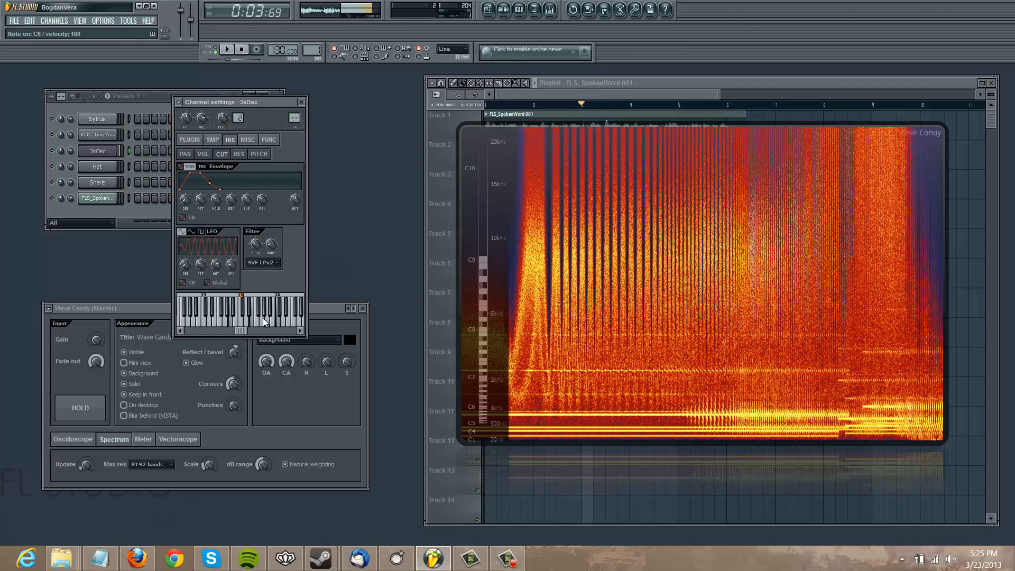
{"action": "left_click_drag", "start_coordinate": [234, 268], "coordinate": [242, 241]}
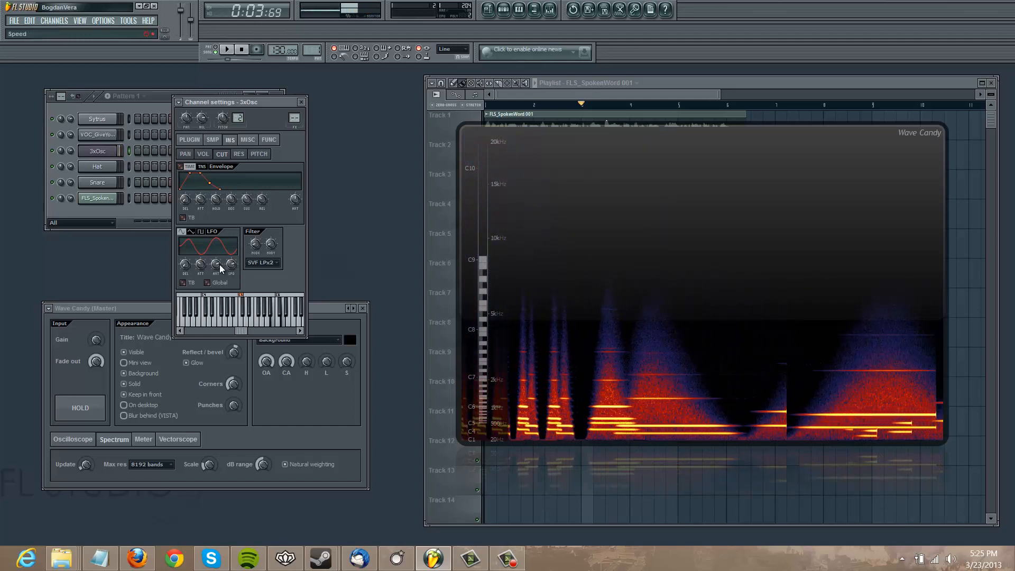
- Try a square cutoff LFO at varying speeds on the 3x Osc, and set the LFO shape to triangle
{"action": "left_click_drag", "start_coordinate": [231, 273], "coordinate": [235, 302]}
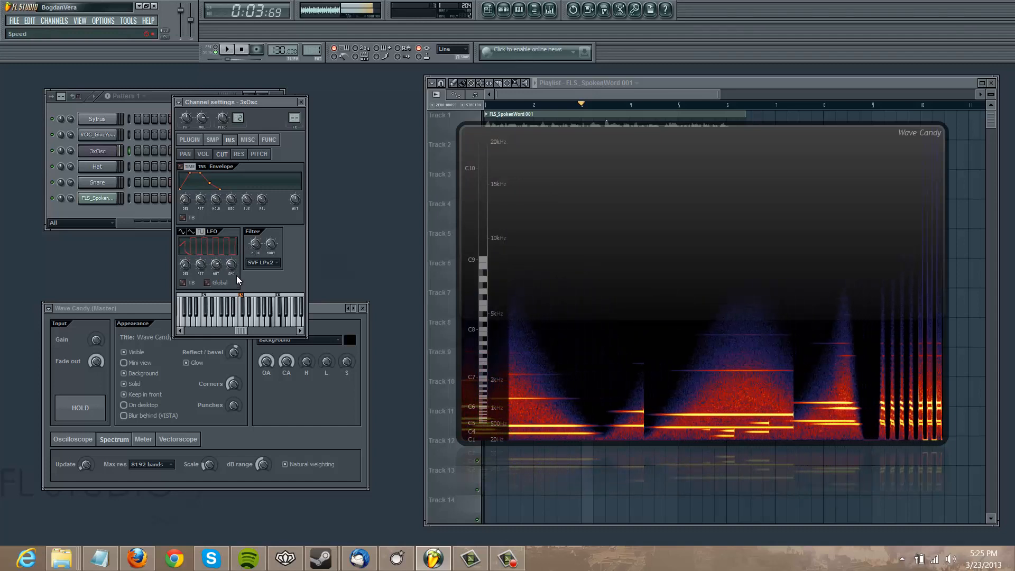
{"action": "left_click_drag", "start_coordinate": [239, 282], "coordinate": [227, 247]}
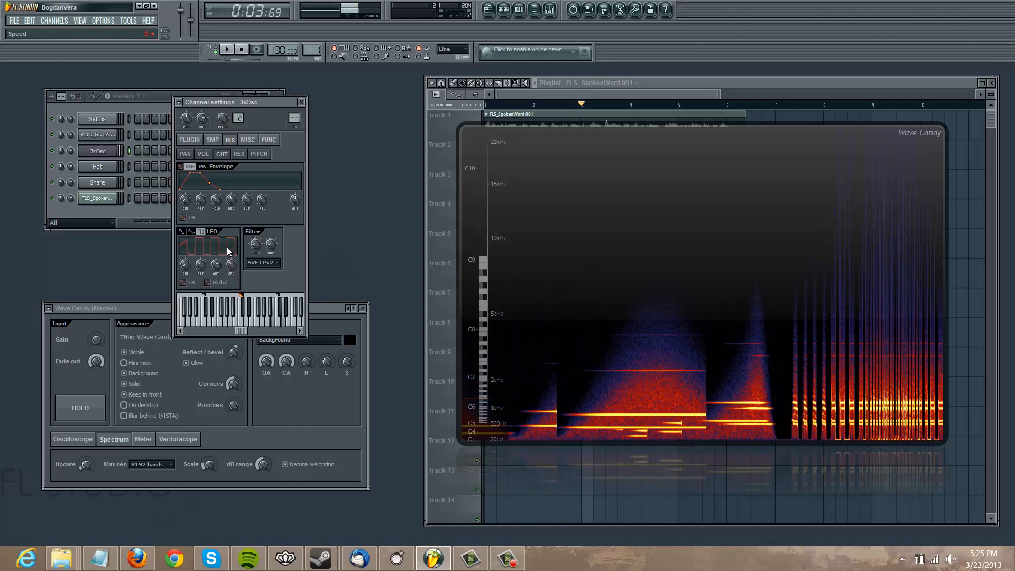
{"action": "left_click", "coordinate": [191, 232]}
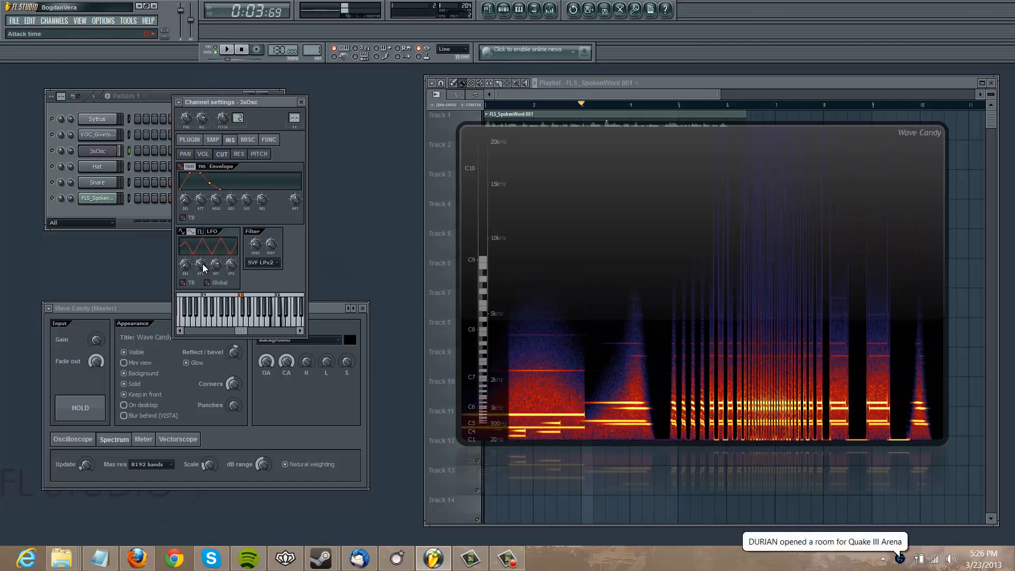
- Reposition and enlarge the Wave Candy display over the playlist, and bring its settings window forward, shifting it slightly down
{"action": "left_click_drag", "start_coordinate": [550, 327], "coordinate": [523, 318]}
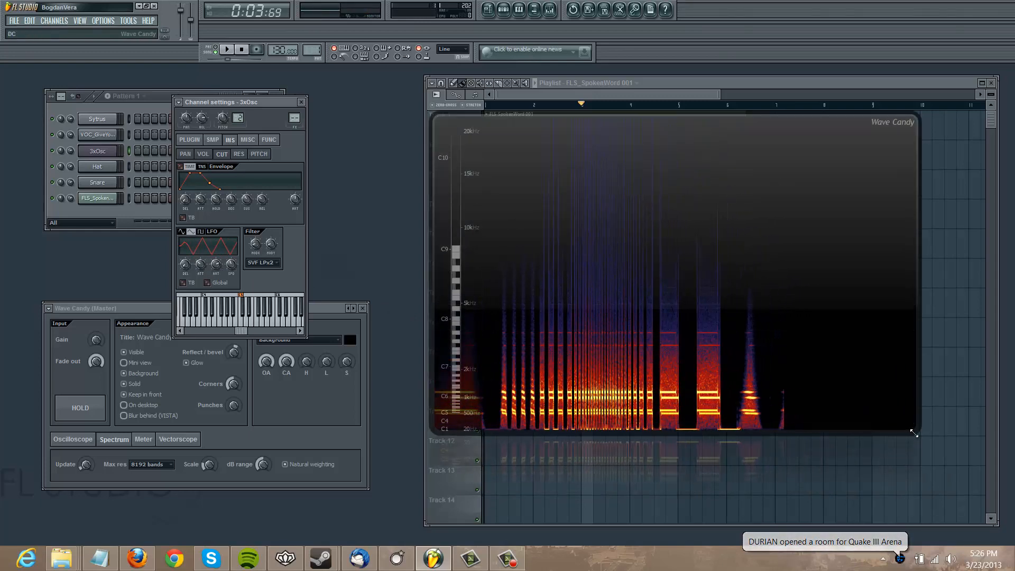
{"action": "left_click_drag", "start_coordinate": [908, 426], "coordinate": [974, 482]}
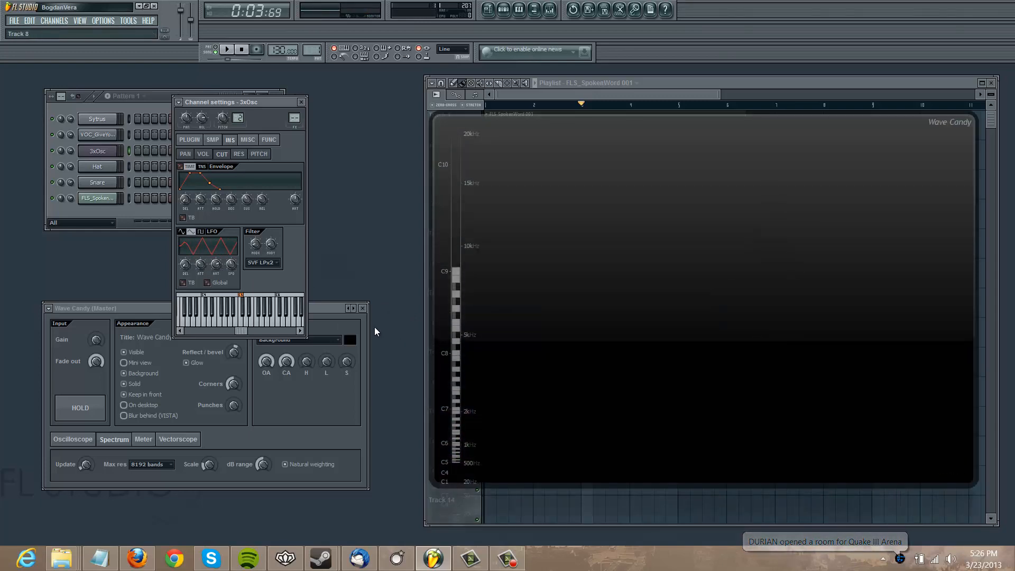
{"action": "left_click", "coordinate": [316, 314]}
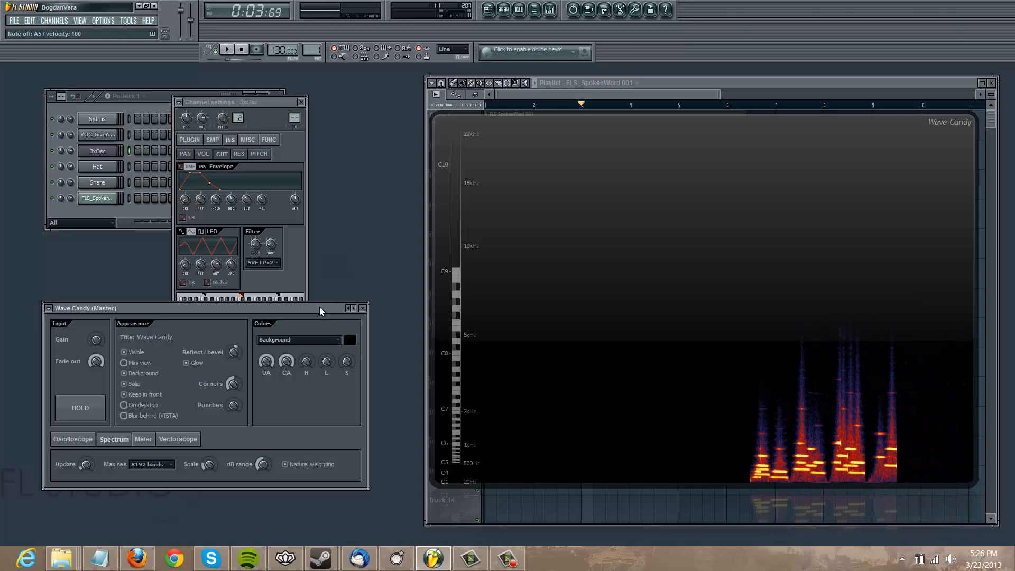
{"action": "mouse_move", "coordinate": [319, 306]}
{"action": "left_mouse_down"}
{"action": "mouse_move", "coordinate": [322, 327]}
{"action": "mouse_move", "coordinate": [320, 312]}
{"action": "left_mouse_up"}
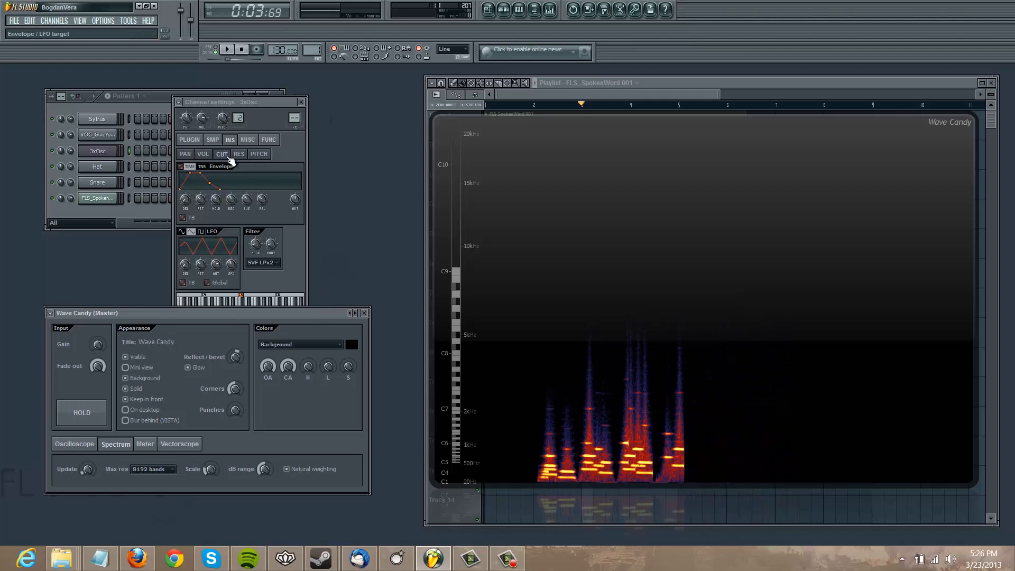
- Show the 3x Osc oscillator settings and move the channel settings window slightly up, away from the Wave Candy settings
{"action": "left_click", "coordinate": [199, 140]}
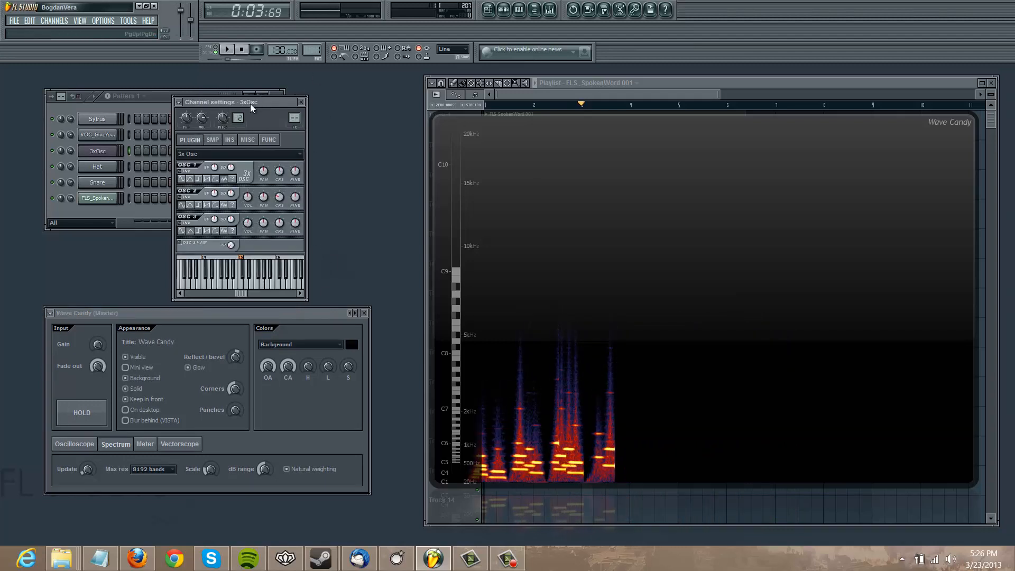
{"action": "left_click_drag", "start_coordinate": [278, 115], "coordinate": [271, 99]}
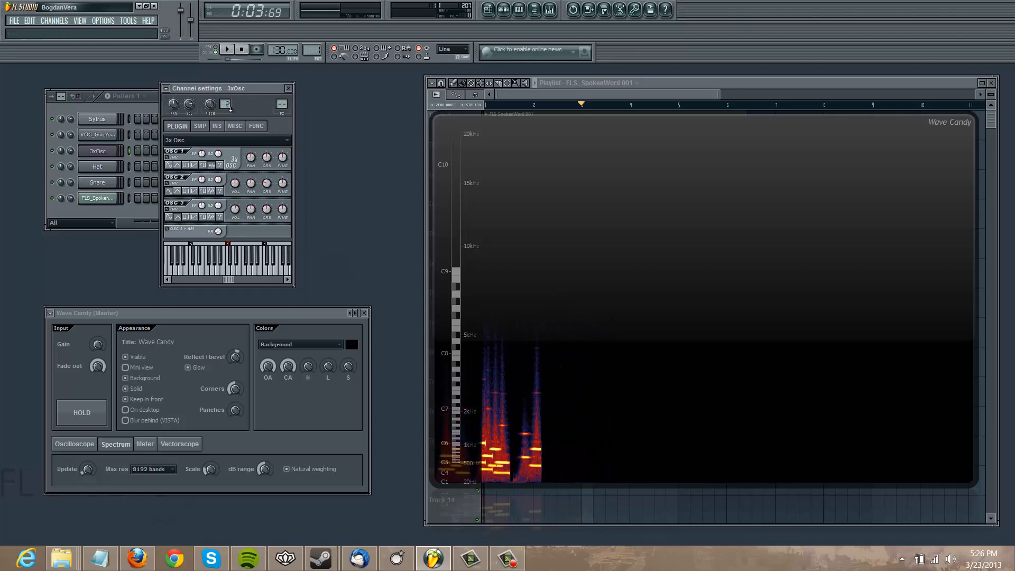